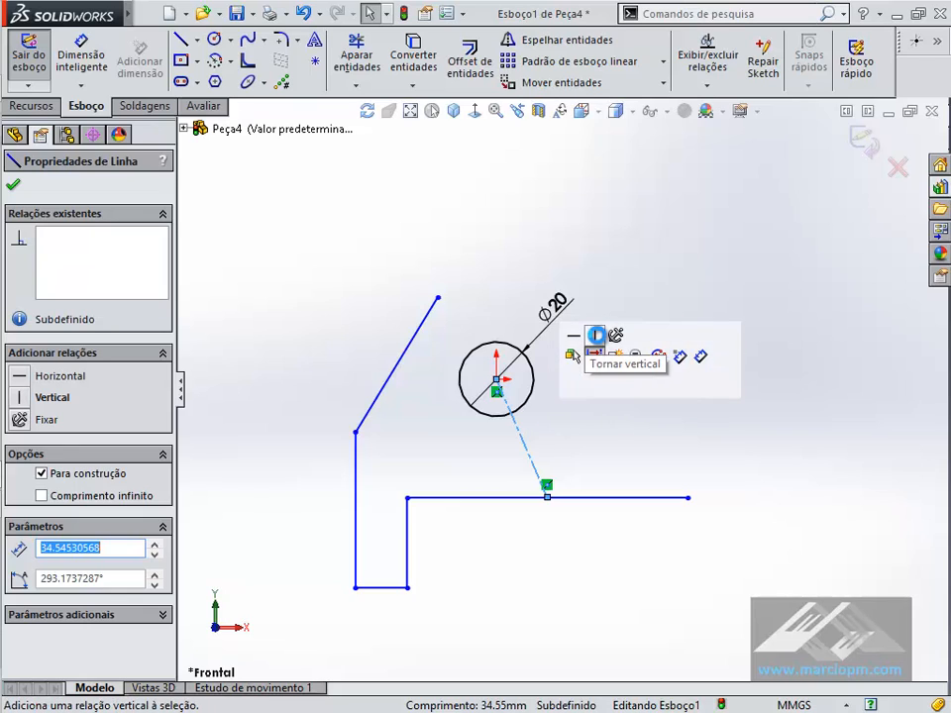
Make the construction line from the circle's centre vertical and raise the profile's long horizontal line toward the circle
left_click(597, 338)
left_click(622, 372)
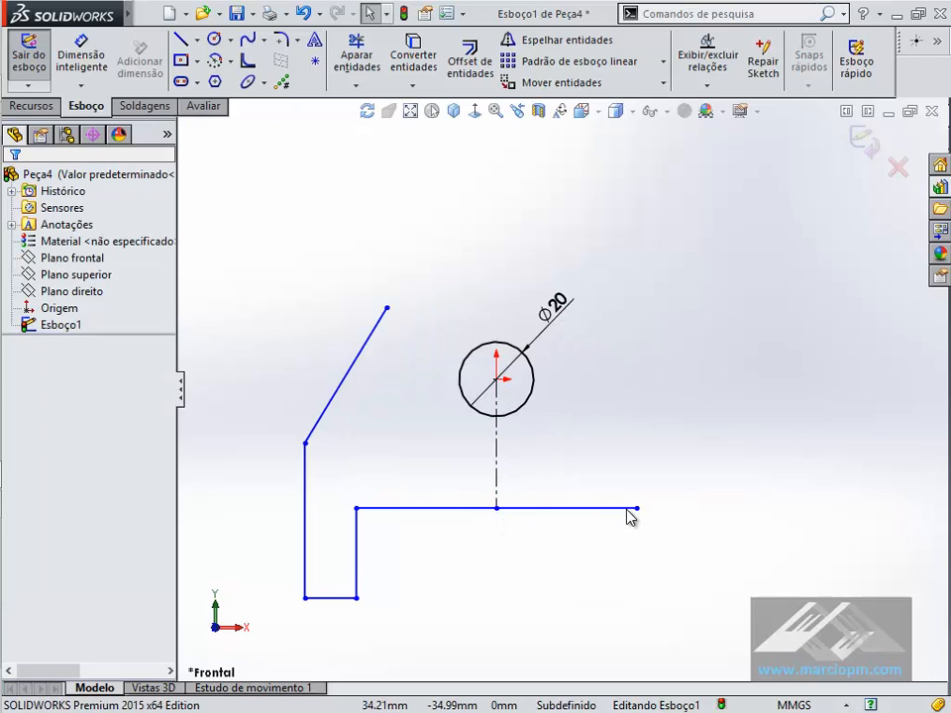
mouse_move(637, 509)
left_mouse_down()
mouse_move(510, 510)
mouse_move(652, 494)
mouse_move(610, 486)
mouse_move(643, 477)
left_mouse_up()
left_click(588, 571)
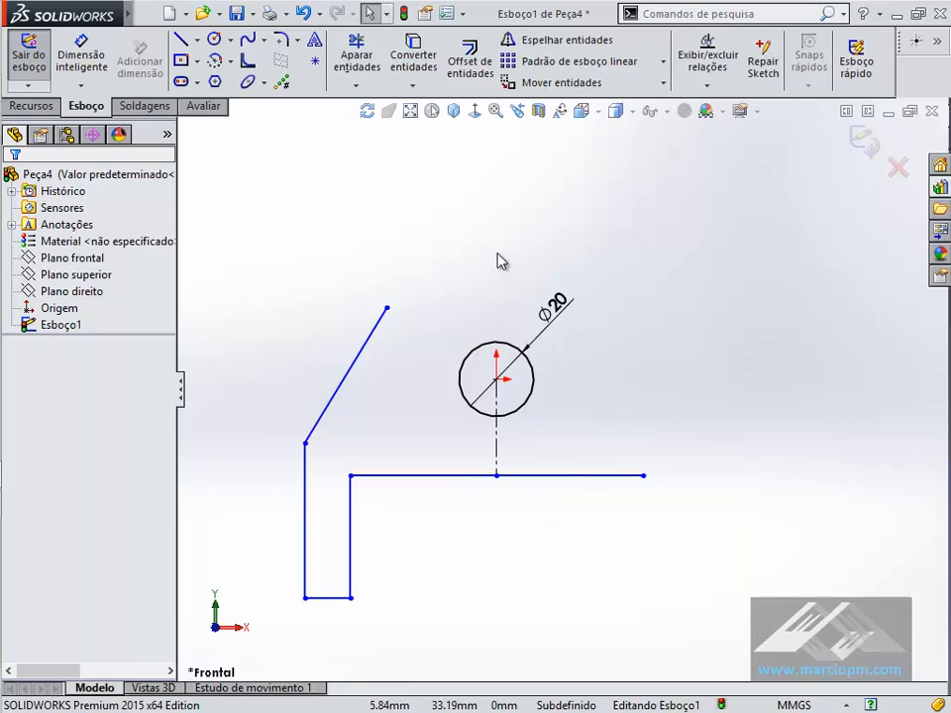
Mirror the four left-hand profile lines about the vertical construction line, keeping the originals
left_click(533, 42)
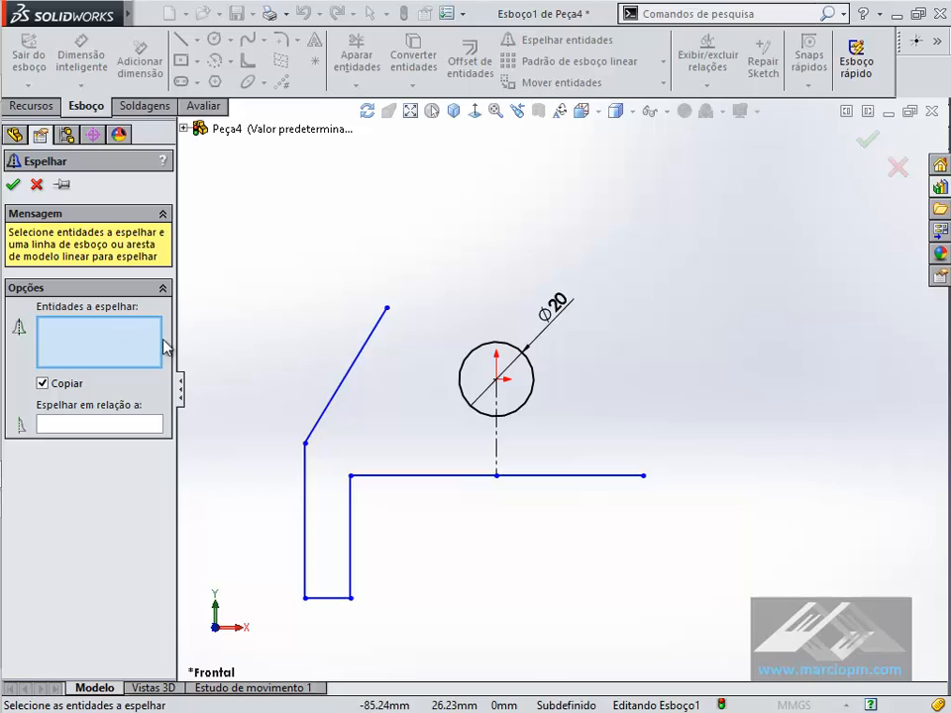
left_click(350, 374)
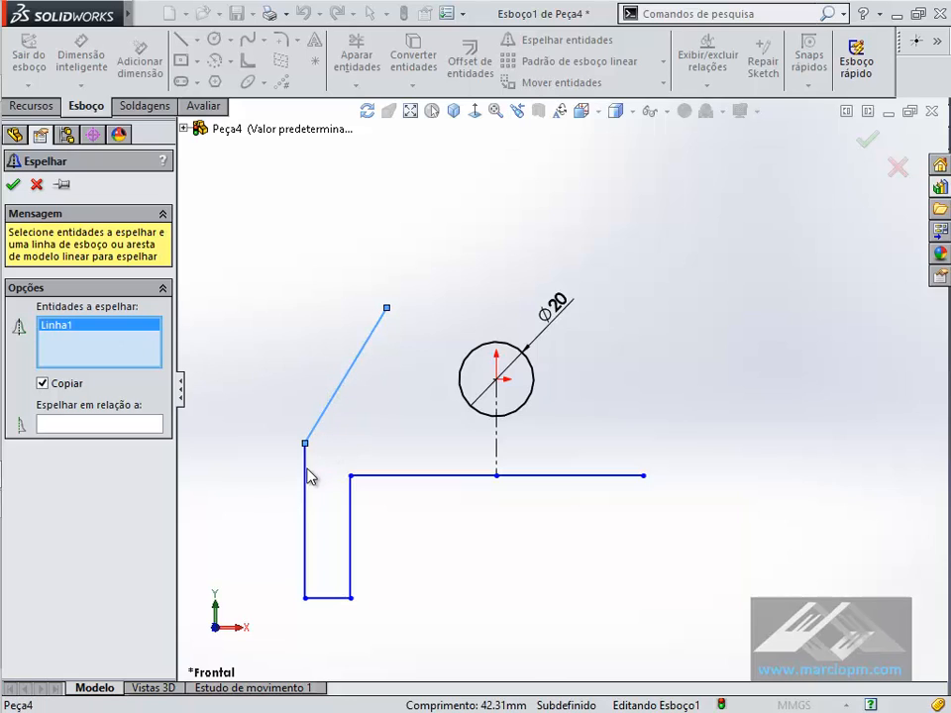
left_click(306, 505)
left_click(329, 597)
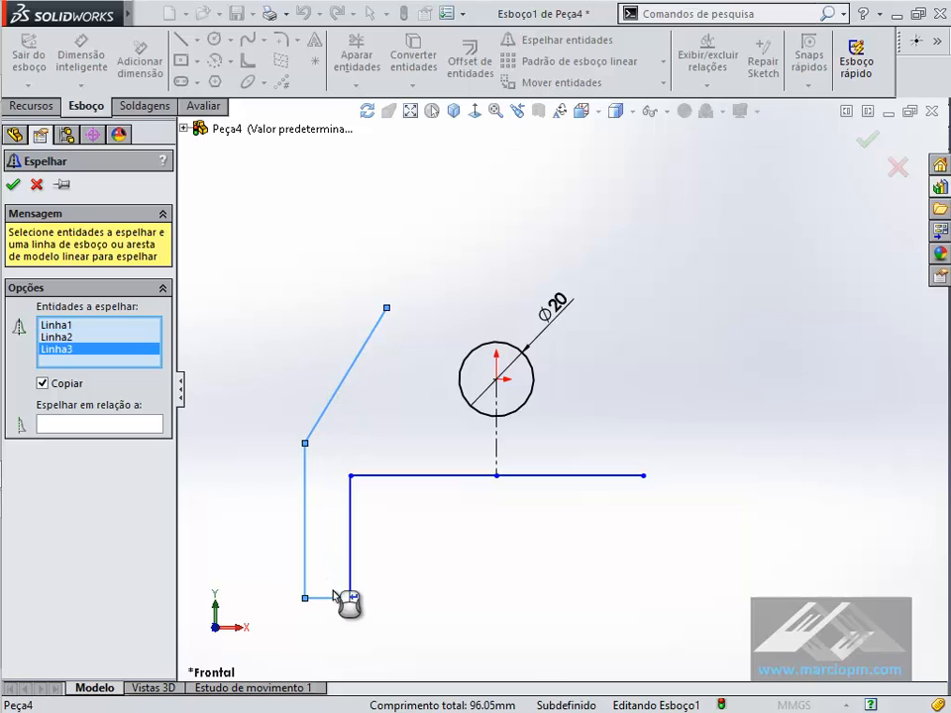
left_click(351, 532)
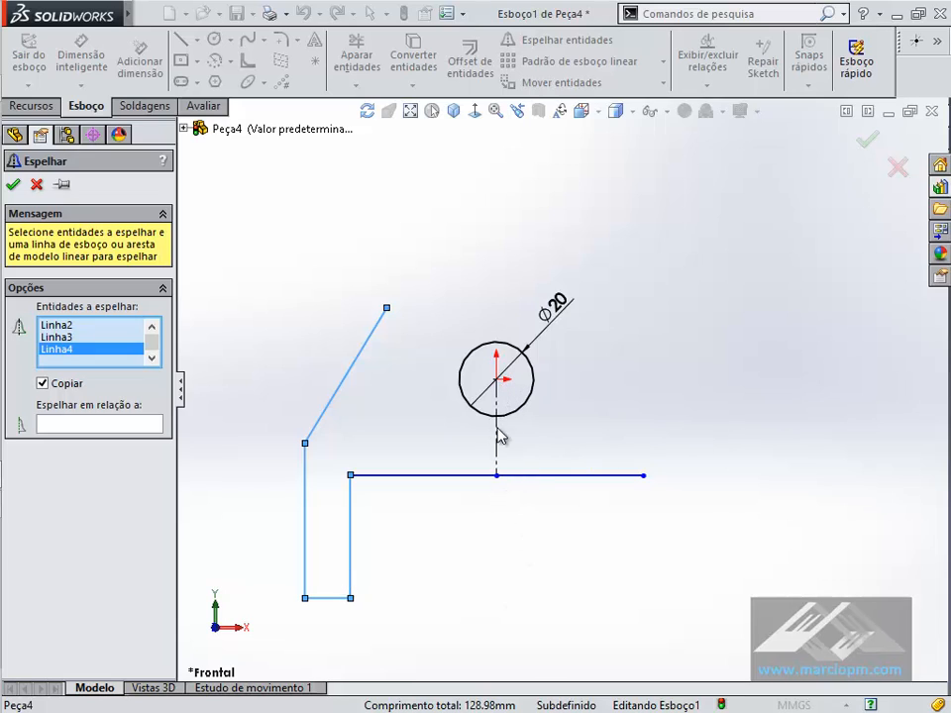
left_click(94, 425)
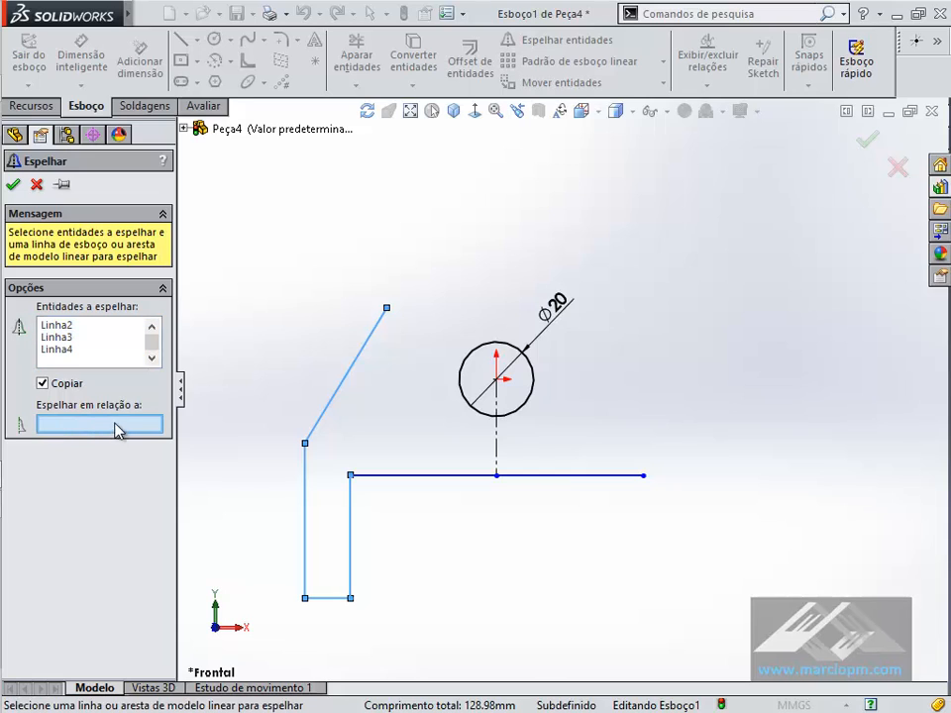
left_click(141, 327)
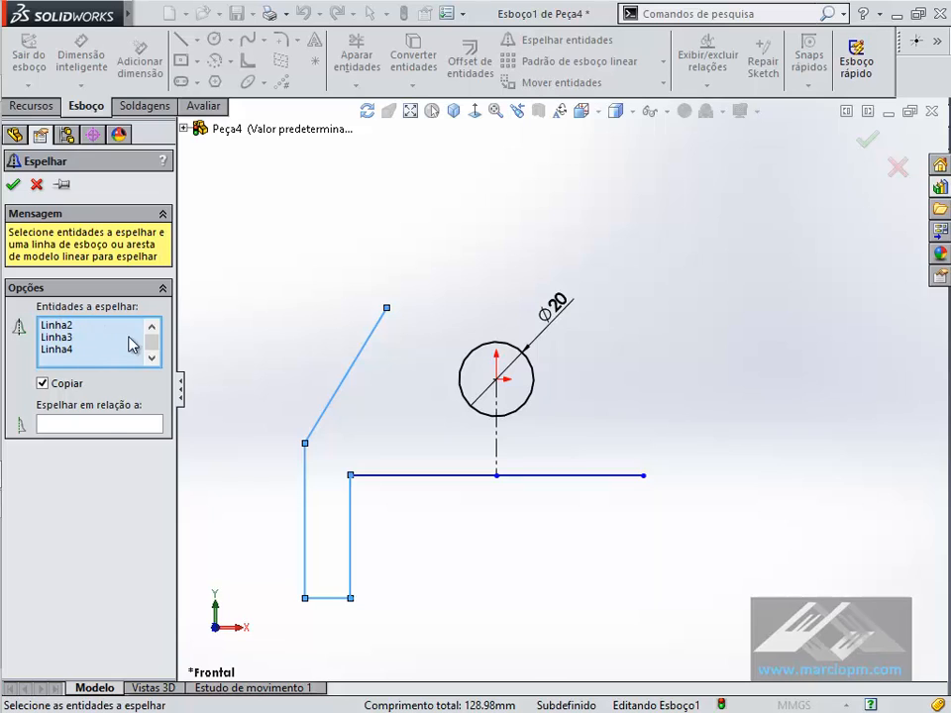
left_click(107, 428)
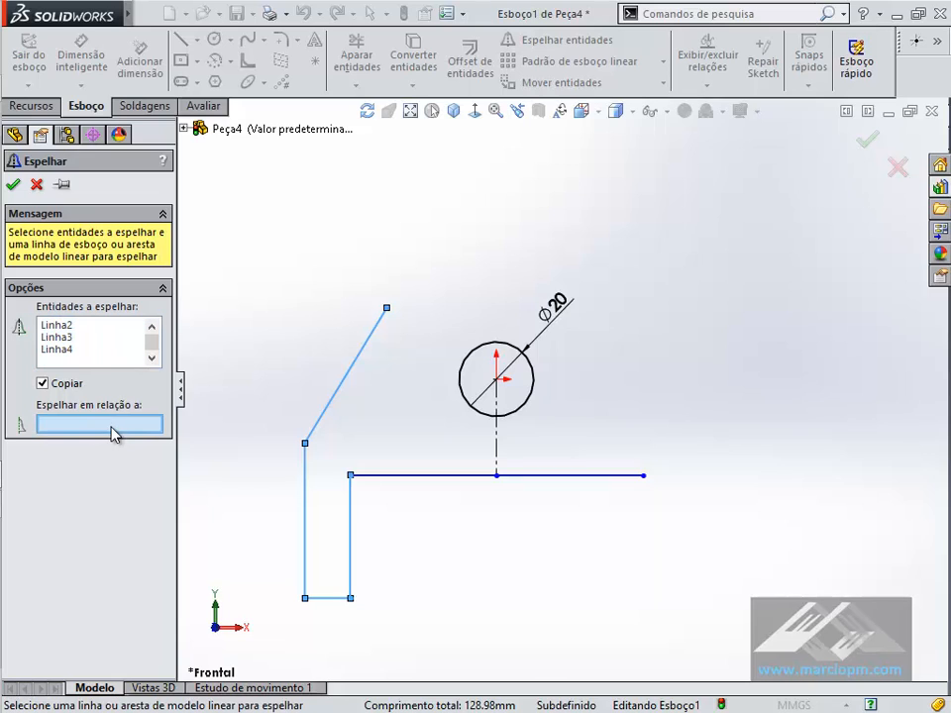
left_click(497, 436)
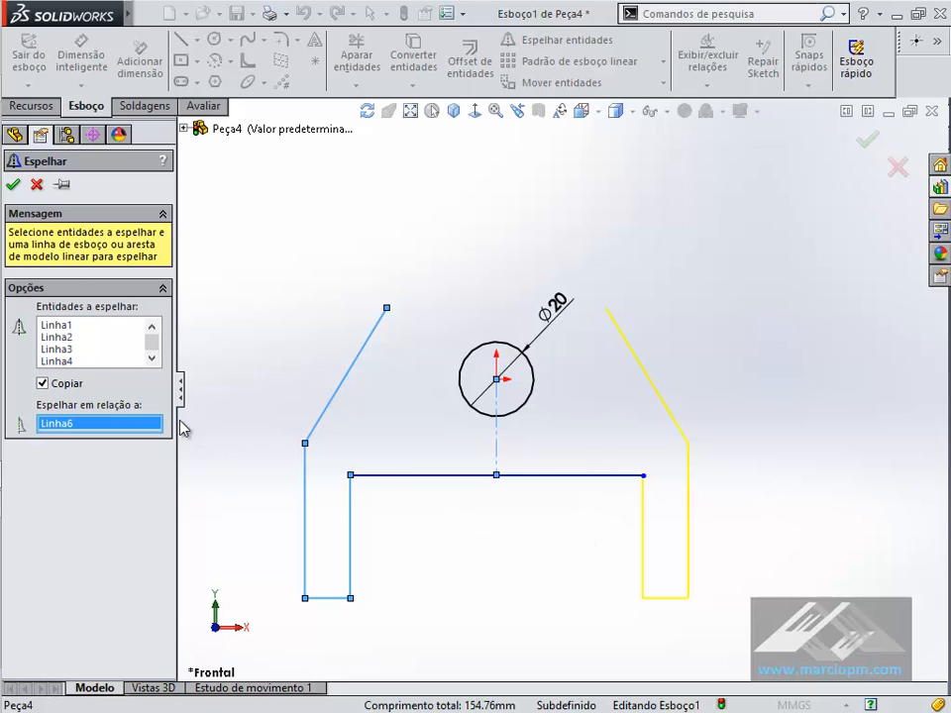
left_click(14, 186)
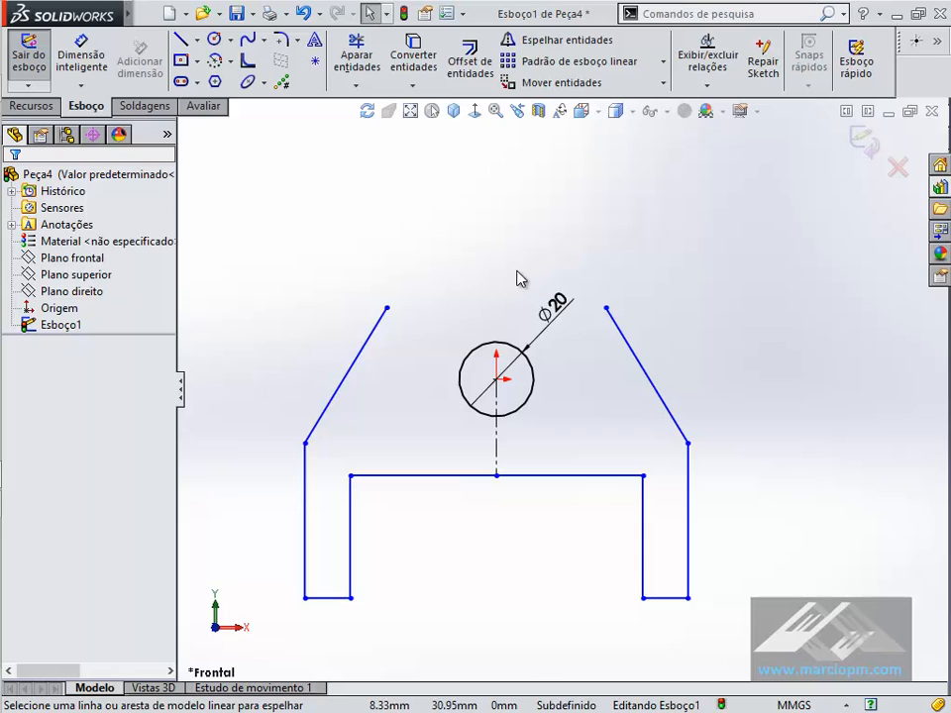
Reshape the mirrored profile by raising the sloped line's upper end, widening the leg inward and lowering its bottom edge slightly
mouse_move(389, 310)
left_mouse_down()
mouse_move(319, 279)
mouse_move(263, 289)
mouse_move(216, 315)
mouse_move(280, 301)
mouse_move(357, 323)
mouse_move(436, 229)
mouse_move(392, 289)
left_mouse_up()
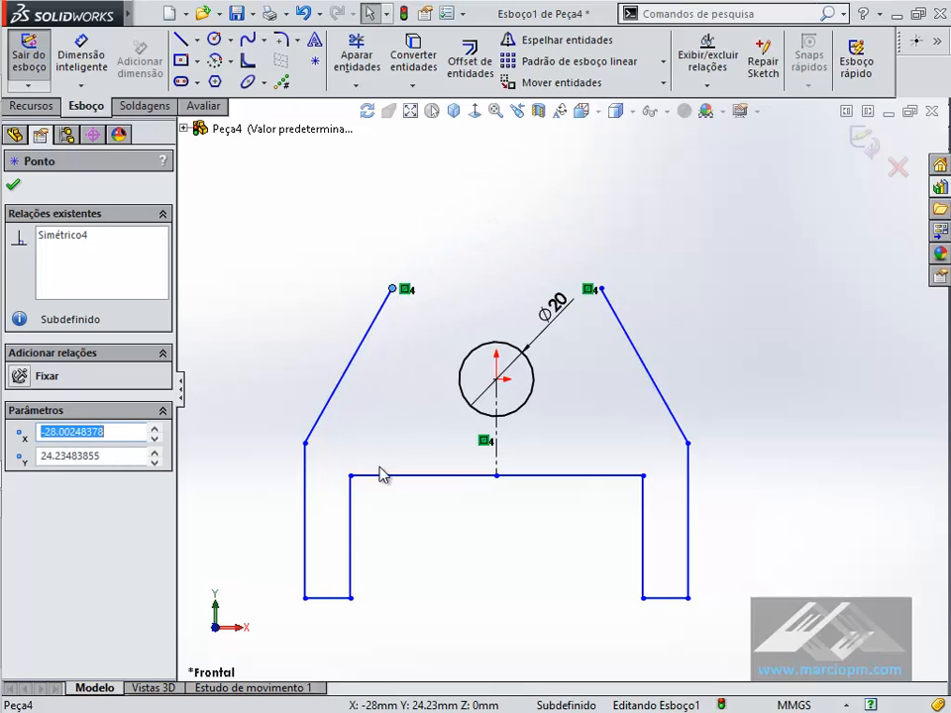
mouse_move(352, 529)
left_mouse_down()
mouse_move(429, 524)
mouse_move(464, 535)
mouse_move(360, 533)
left_mouse_up()
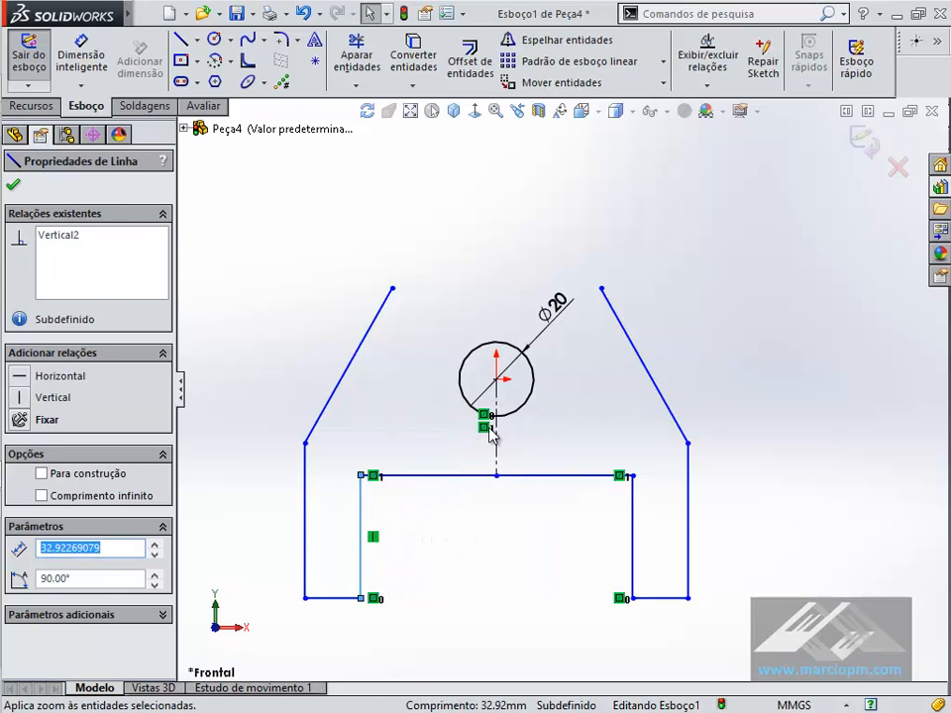
left_click(478, 572)
mouse_move(337, 597)
left_mouse_down()
mouse_move(338, 535)
mouse_move(352, 604)
left_mouse_up()
left_click(406, 569)
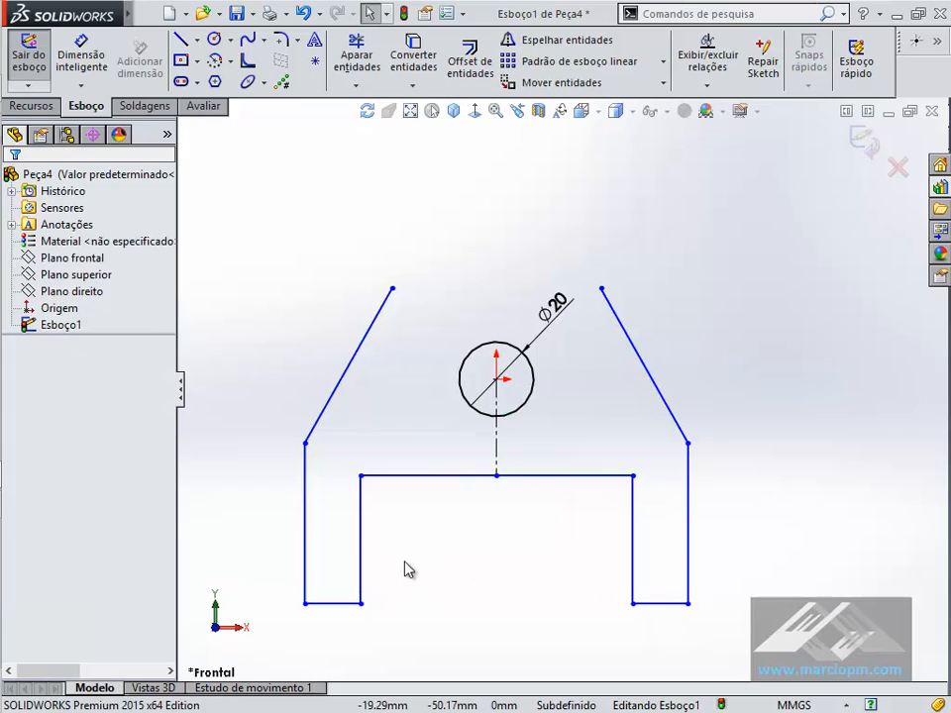
Reposition the circle's diameter dimension text lower, inside the space between the sloped lines
left_click(336, 605)
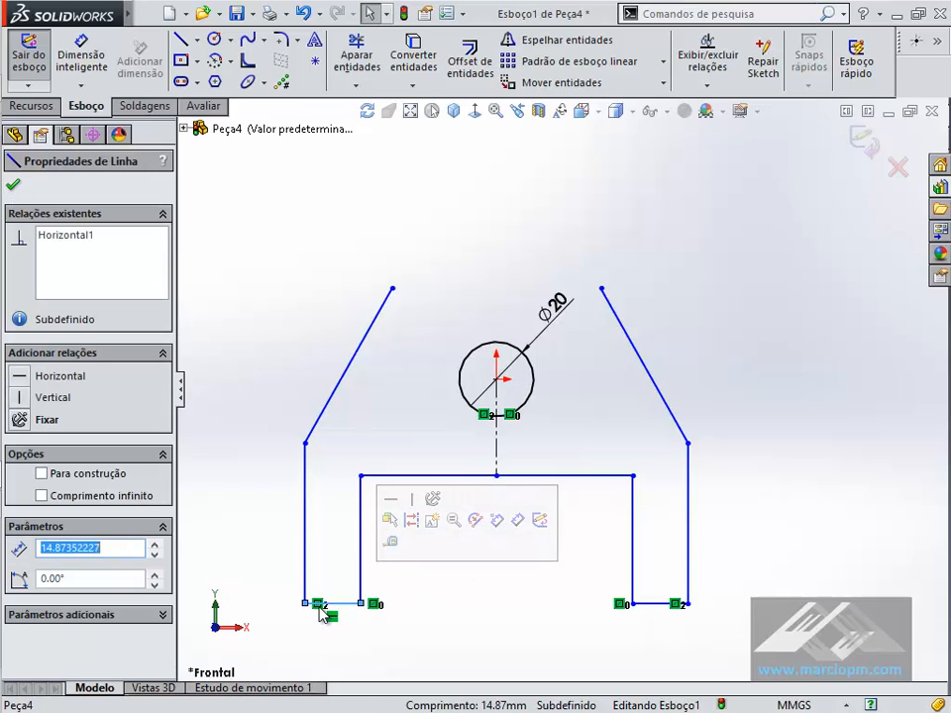
left_click(534, 594)
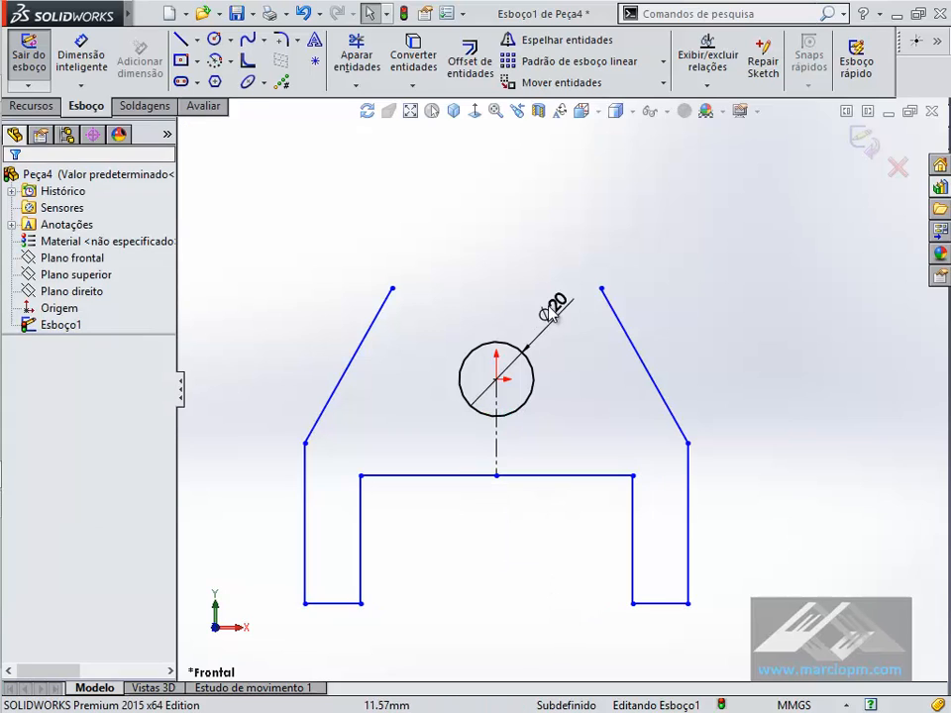
left_click_drag(551, 307, 563, 333)
left_click(557, 280)
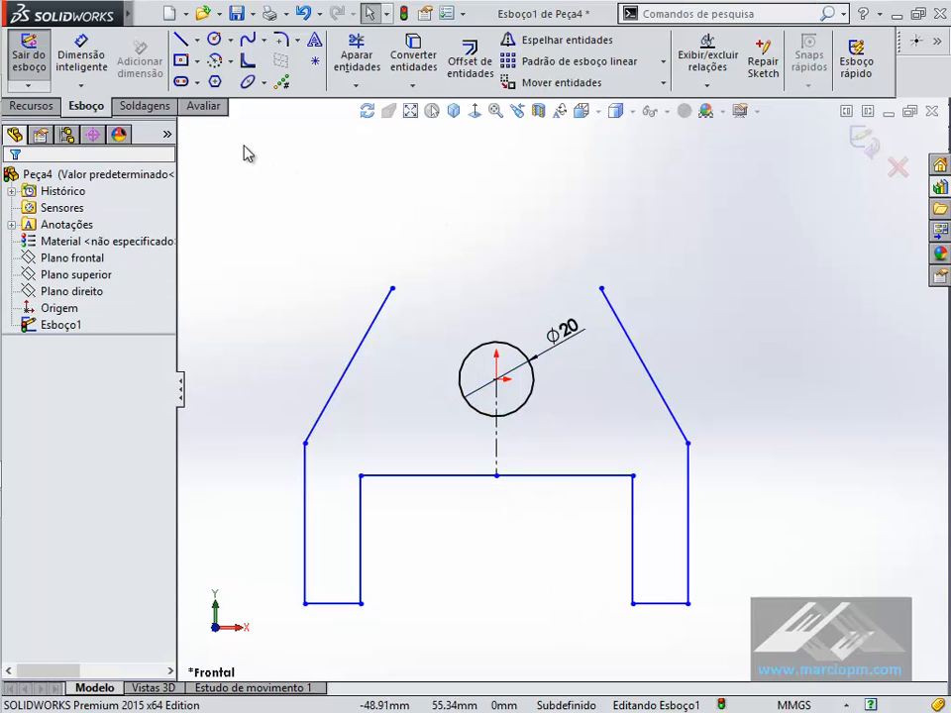
Draw a horizontal line joining the upper endpoints of the two sloped lines to close the profile's top
left_click(183, 44)
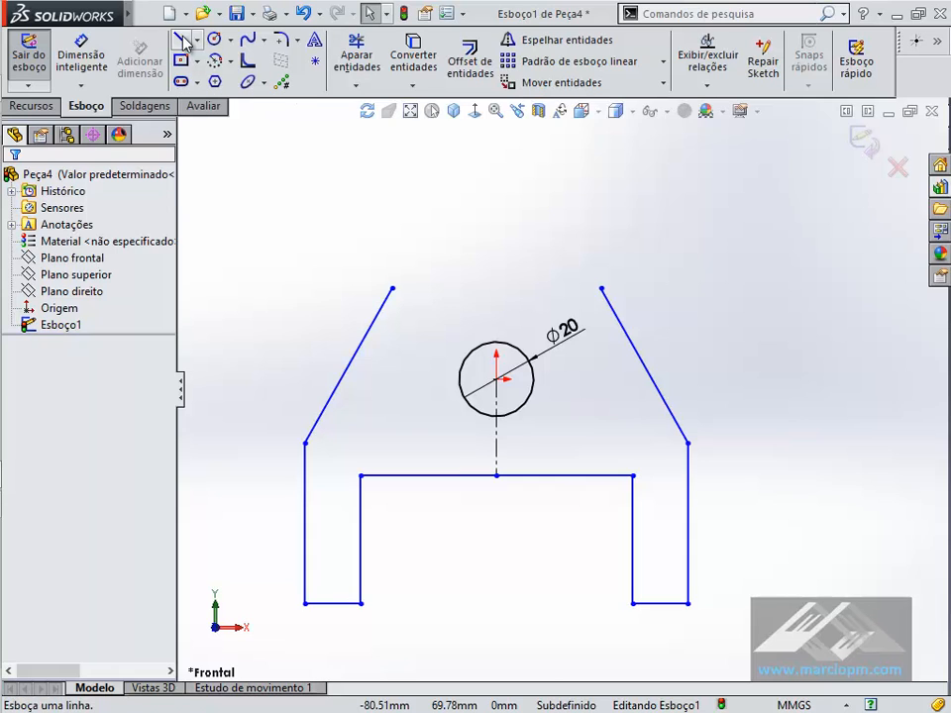
left_click(392, 287)
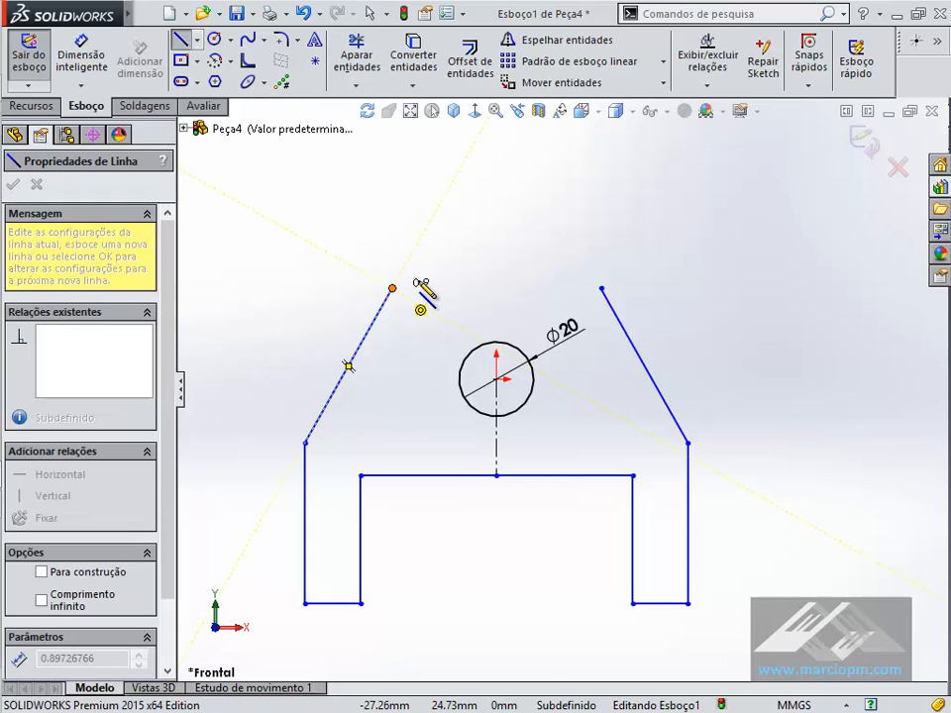
left_click(600, 288)
left_click(369, 13)
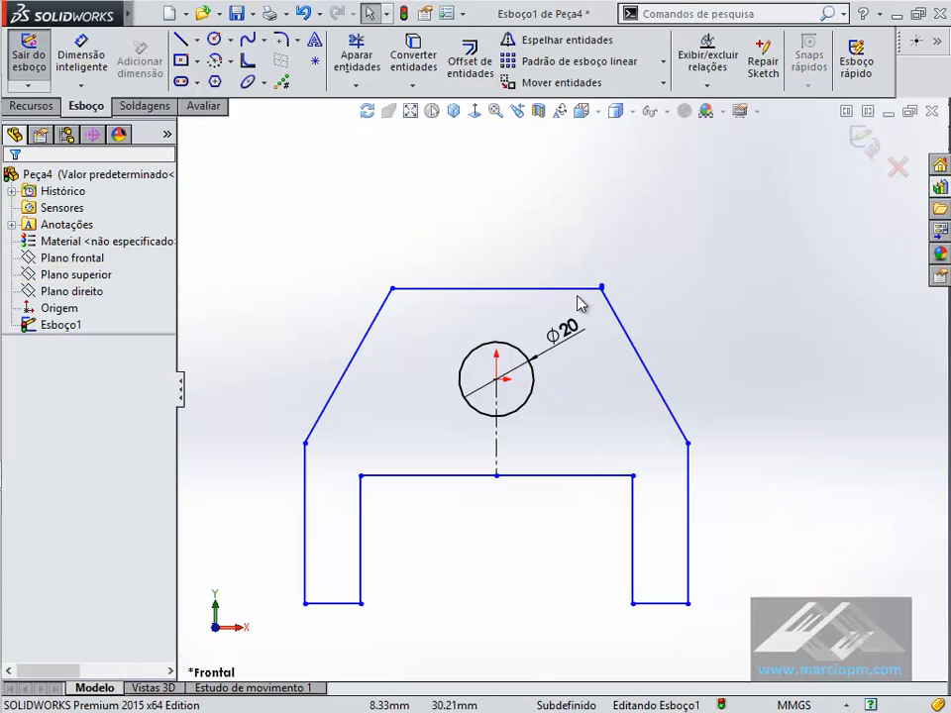
Delete the stray short vertical line at the profile's upper-right corner
scroll(610, 300, "down", 5)
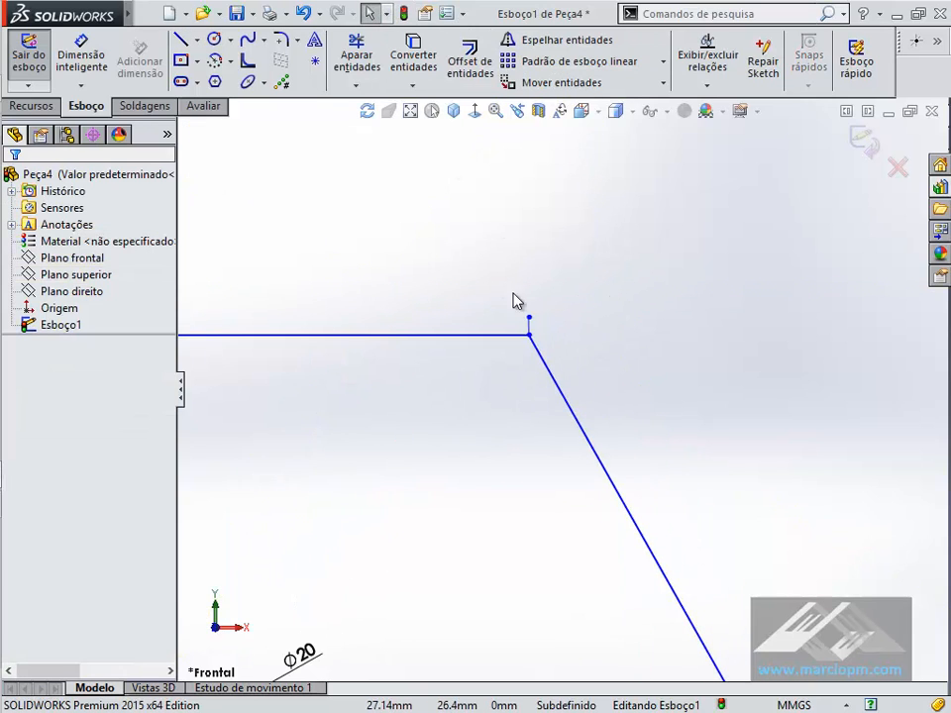
left_click_drag(505, 283, 566, 363)
key("Delete")
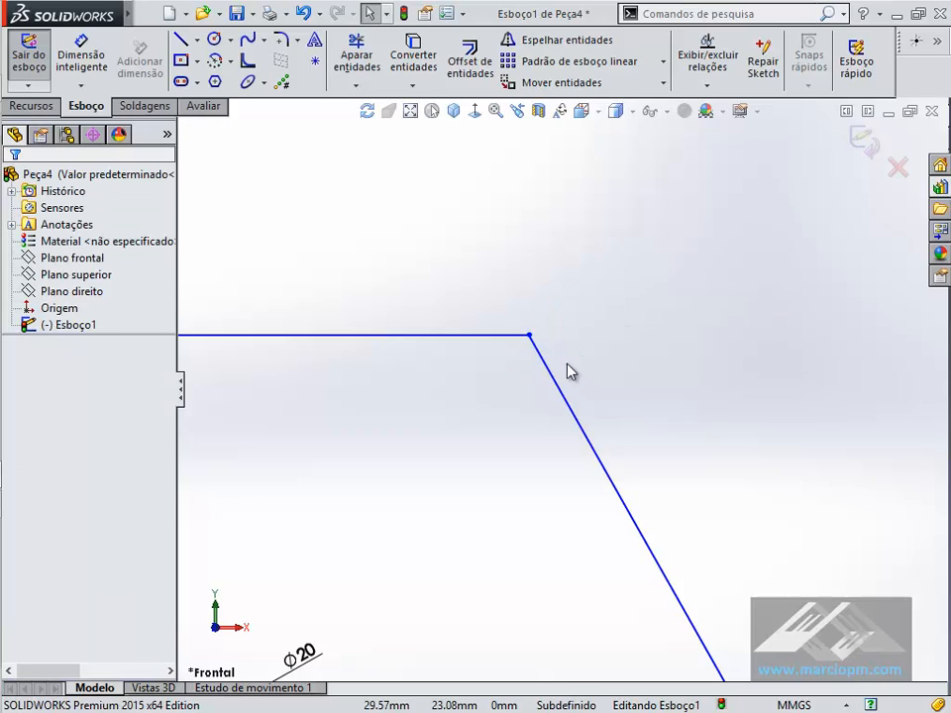
scroll(584, 302, "up", 5)
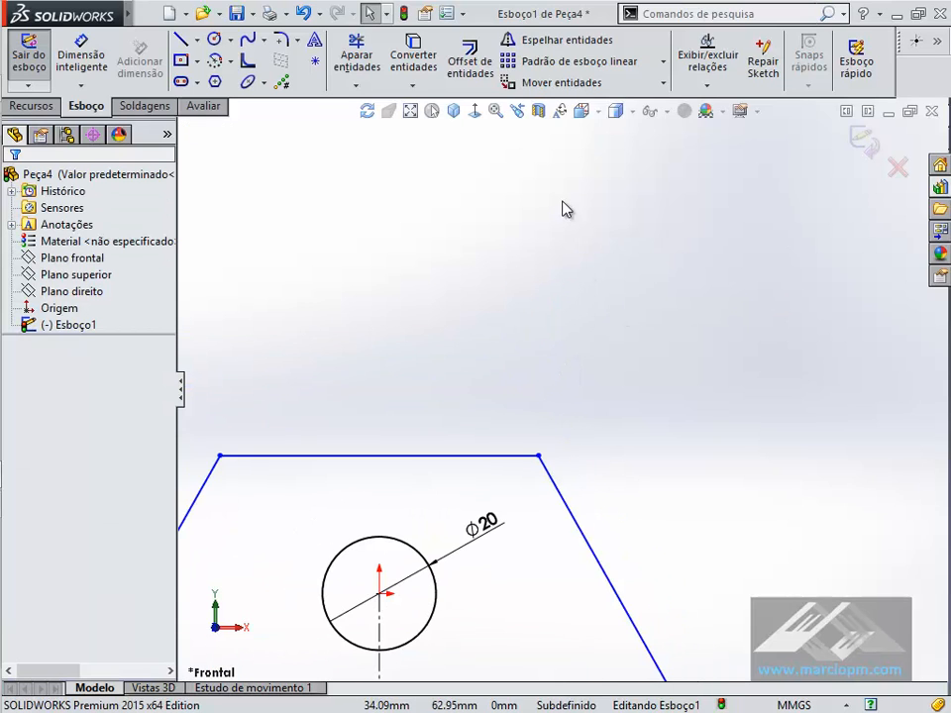
Adjust the symmetric profile by moving its top corner inward and down, lowering the opening's horizontal edge and shifting the outer leg slightly inward
left_click(493, 113)
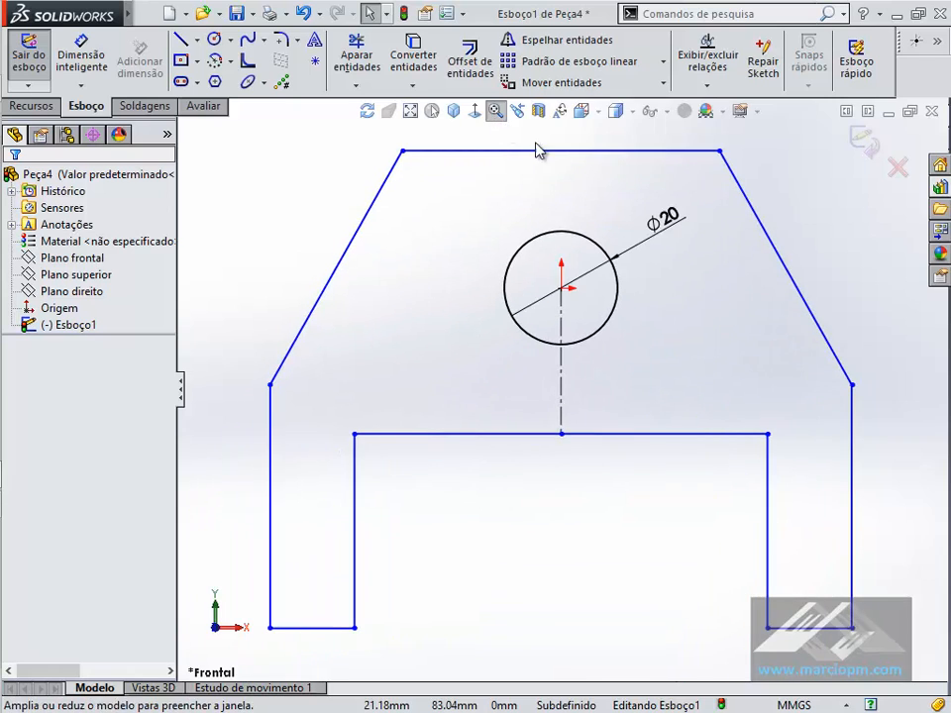
mouse_move(722, 157)
left_mouse_down()
mouse_move(684, 177)
mouse_move(772, 169)
mouse_move(800, 266)
mouse_move(673, 369)
mouse_move(630, 297)
mouse_move(607, 202)
mouse_move(698, 179)
left_mouse_up()
left_click(722, 301)
scroll(676, 401, "up", 5)
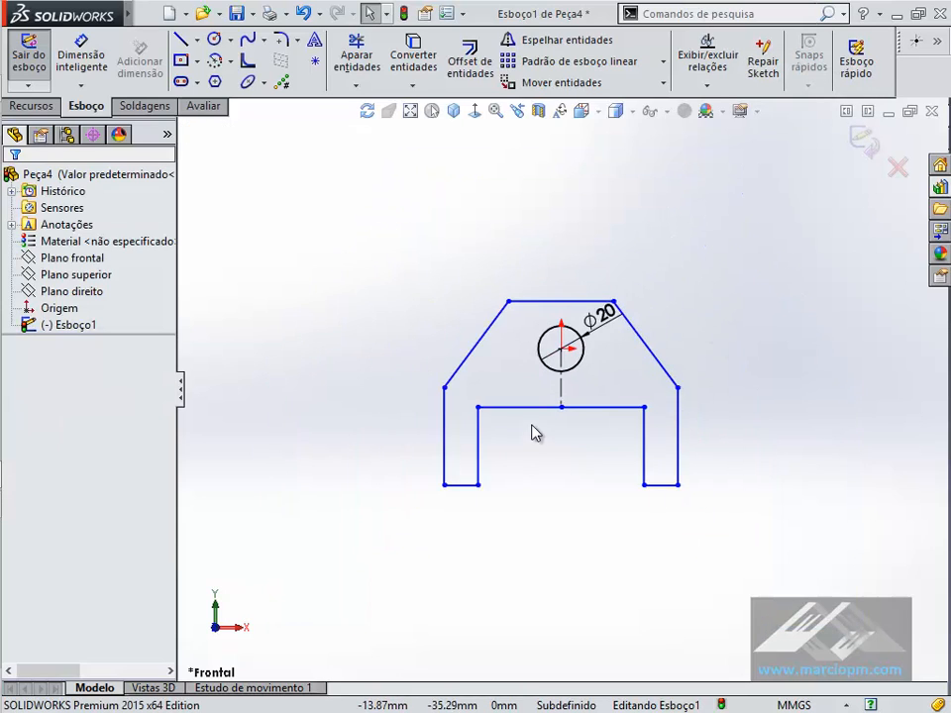
mouse_move(535, 414)
left_mouse_down()
mouse_move(537, 442)
mouse_move(537, 418)
left_mouse_up()
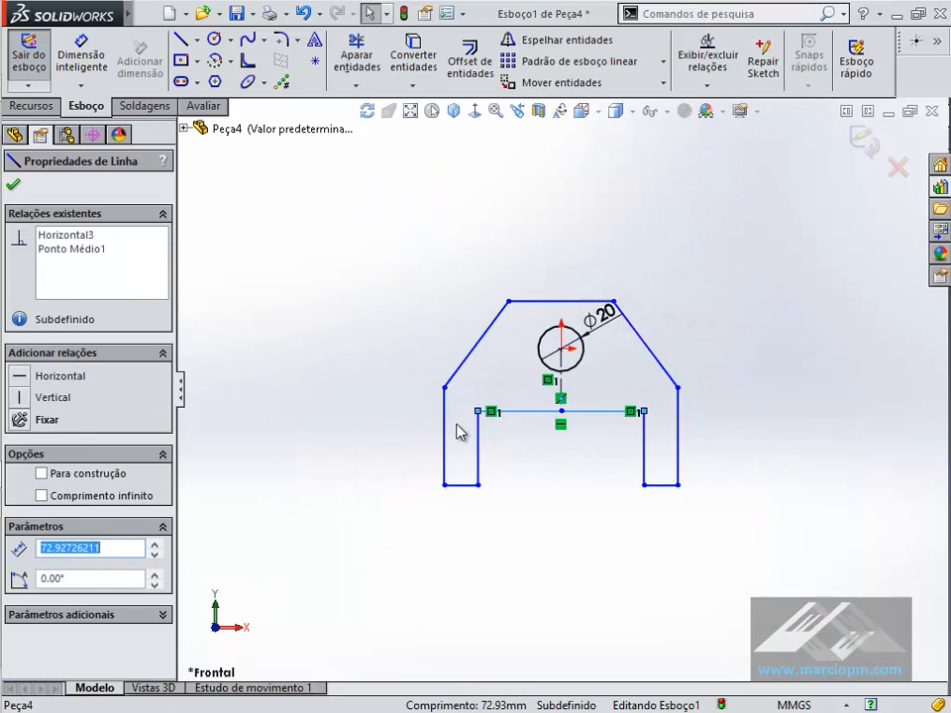
mouse_move(449, 418)
left_mouse_down()
mouse_move(366, 420)
mouse_move(470, 400)
mouse_move(437, 399)
mouse_move(445, 406)
left_mouse_up()
left_click(634, 560)
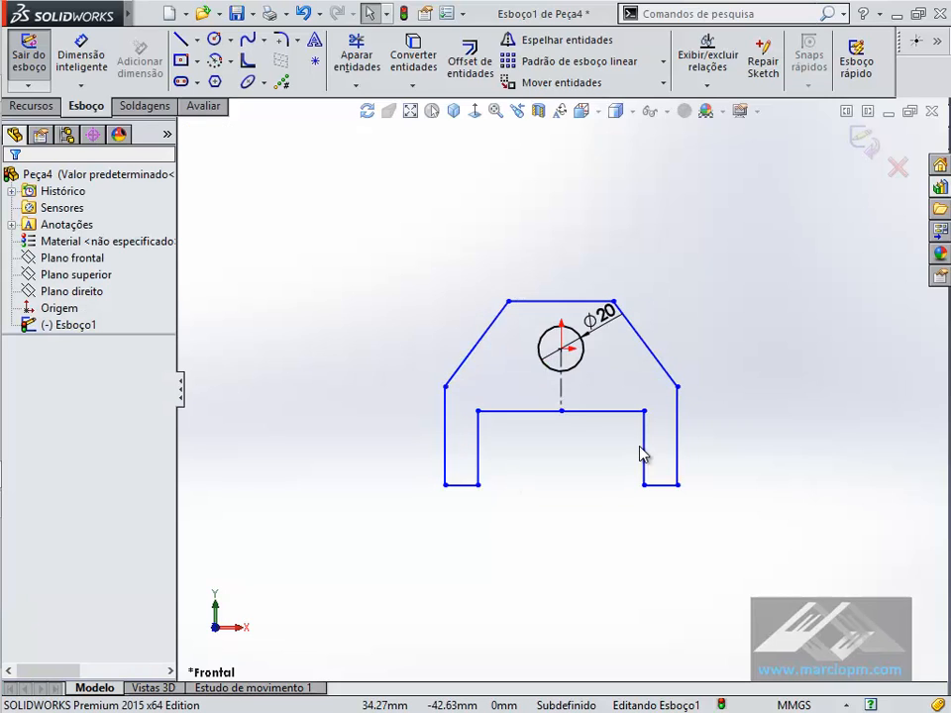
Consult the exercise drawing in PDF-XChange Viewer, return to SOLIDWORKS and dimension the opening's width between the inner leg lines as 50 mm
scroll(644, 450, "down", 3)
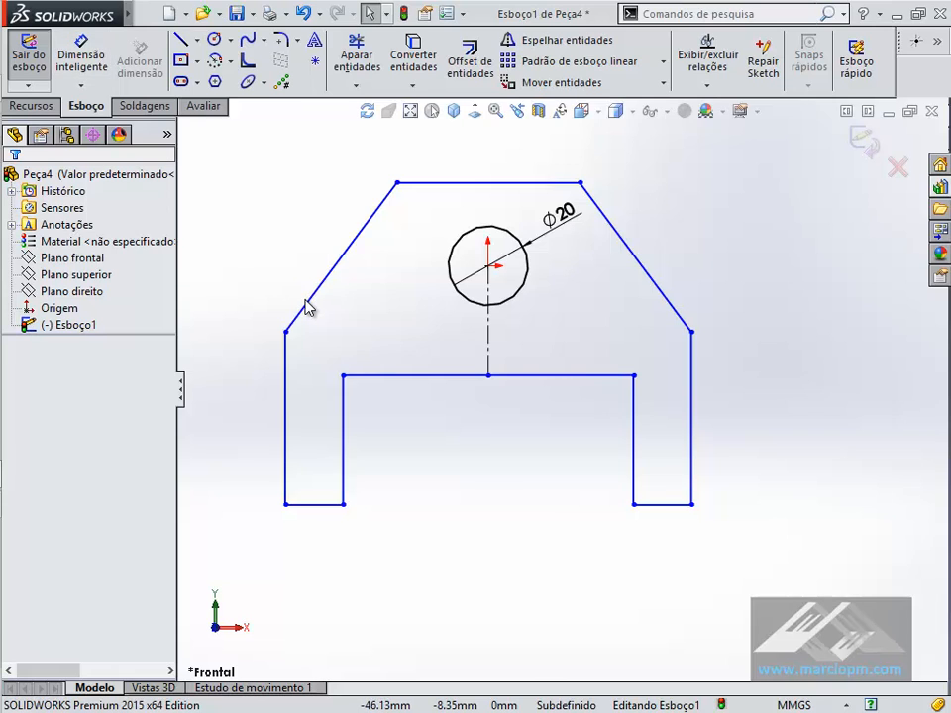
key("alt+Tab")
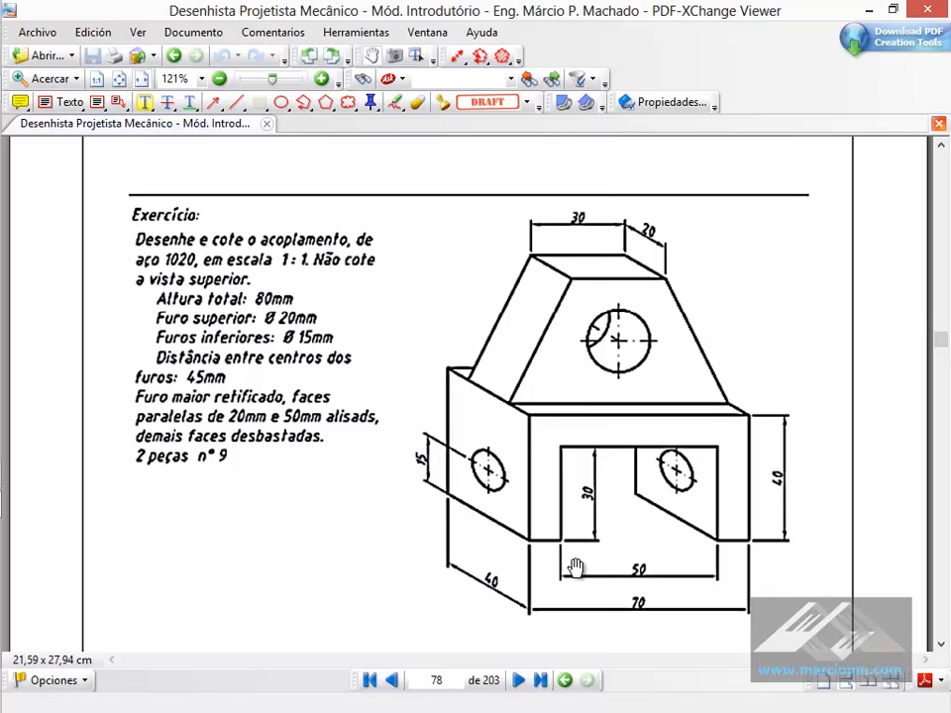
key("alt+Tab")
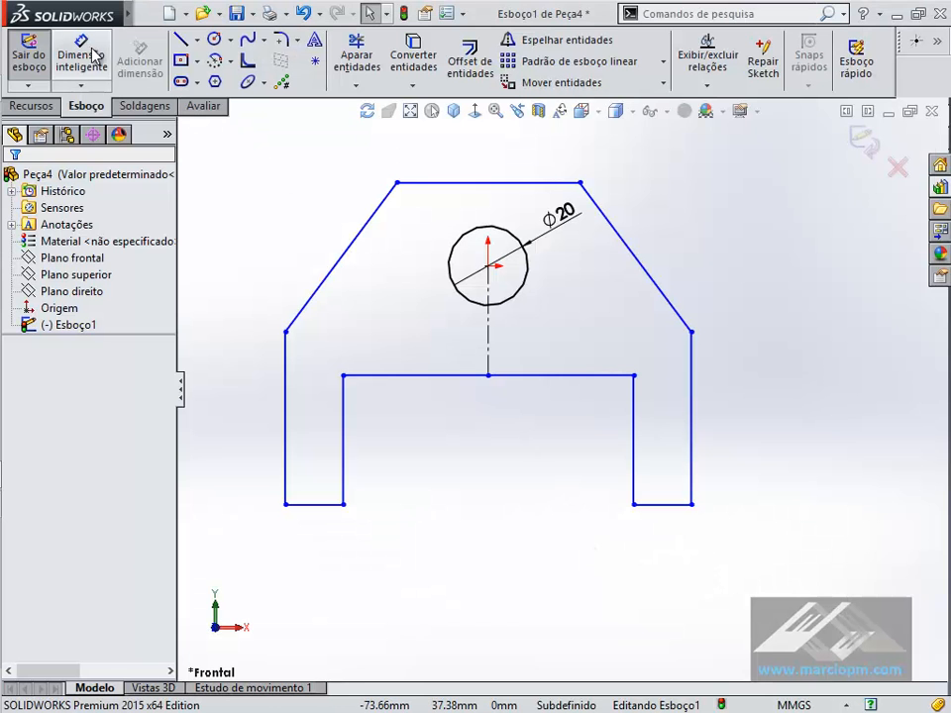
left_click(82, 54)
left_click(343, 464)
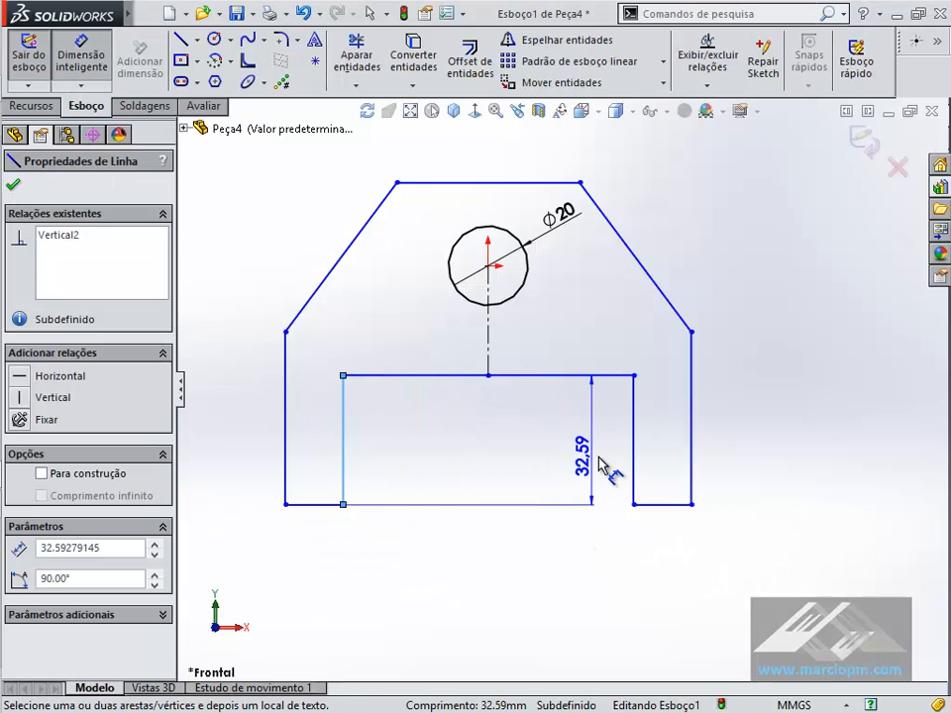
left_click(633, 478)
left_click(522, 567)
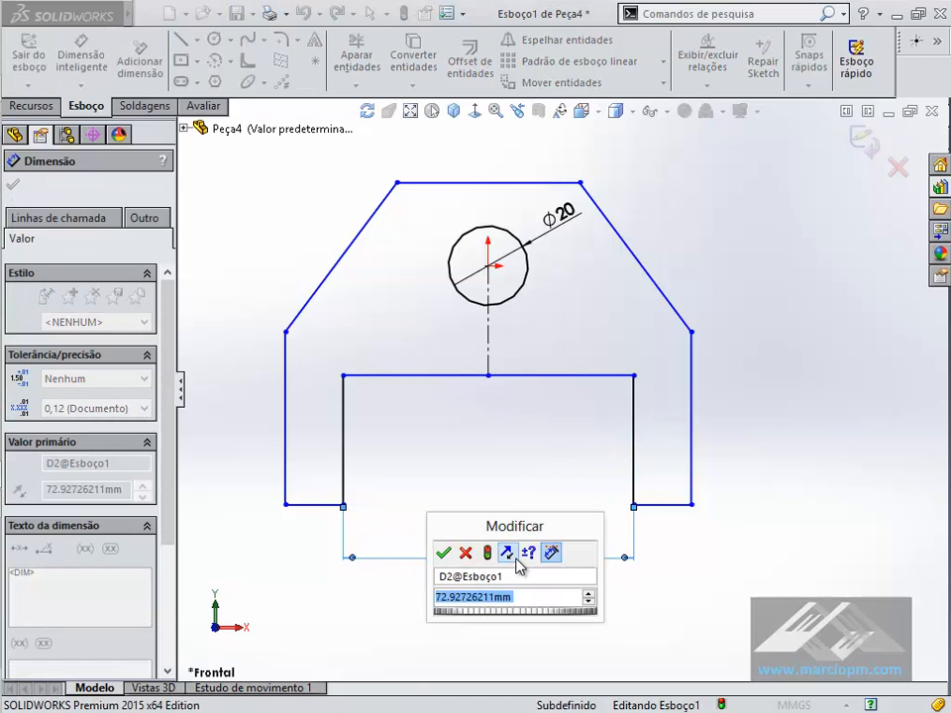
type("50")
key("Return")
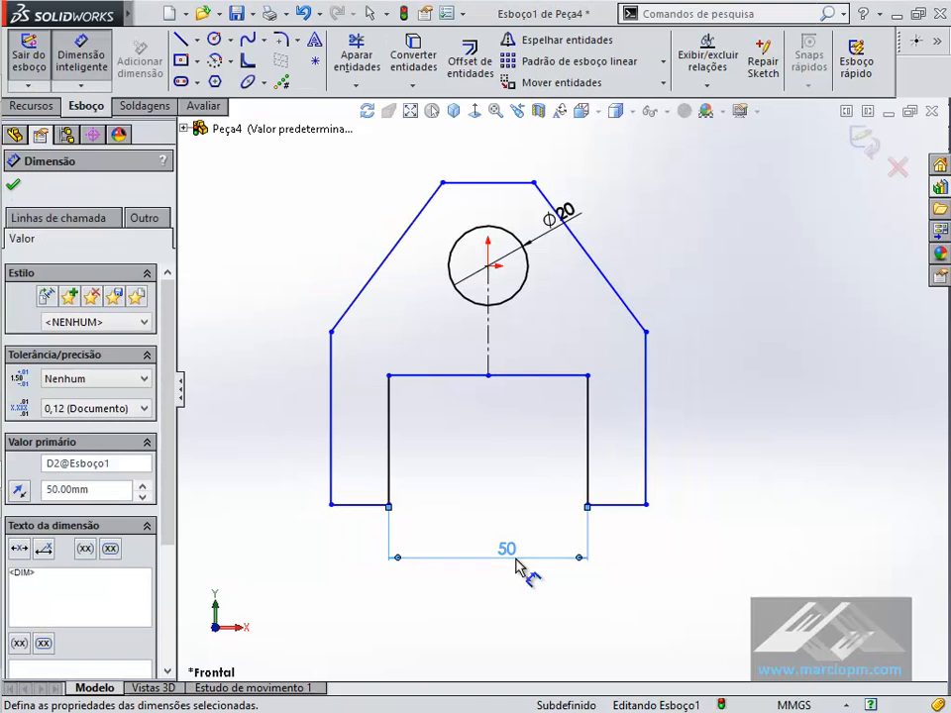
Dimension the opening's height along the right inner leg line as 30 mm and finish dimensioning
left_click(591, 475)
left_click(553, 454)
type("30")
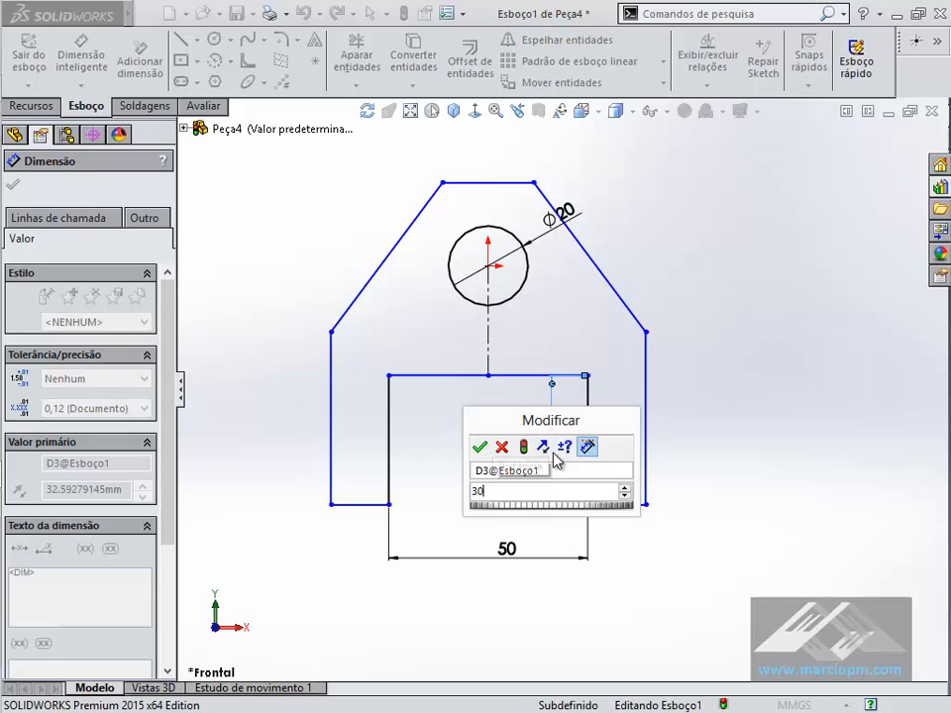
key("Return")
key("Escape")
Consult the exercise drawing in PDF-XChange Viewer, return to SOLIDWORKS and dimension the overall width between the outer leg lines as 70 mm
key("alt+Tab")
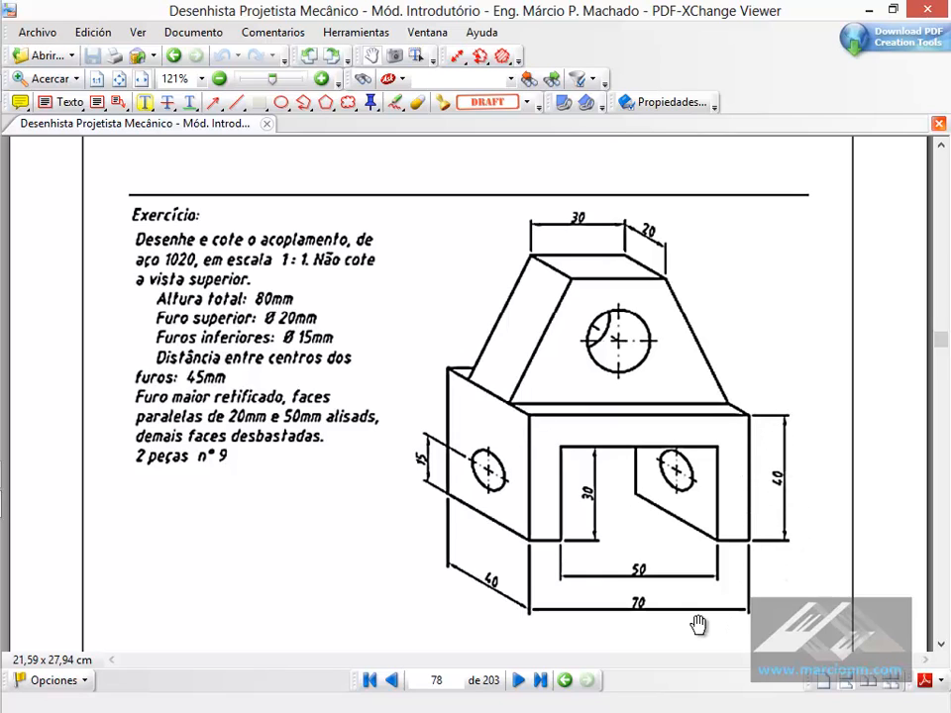
key("alt+Tab")
left_click(332, 463)
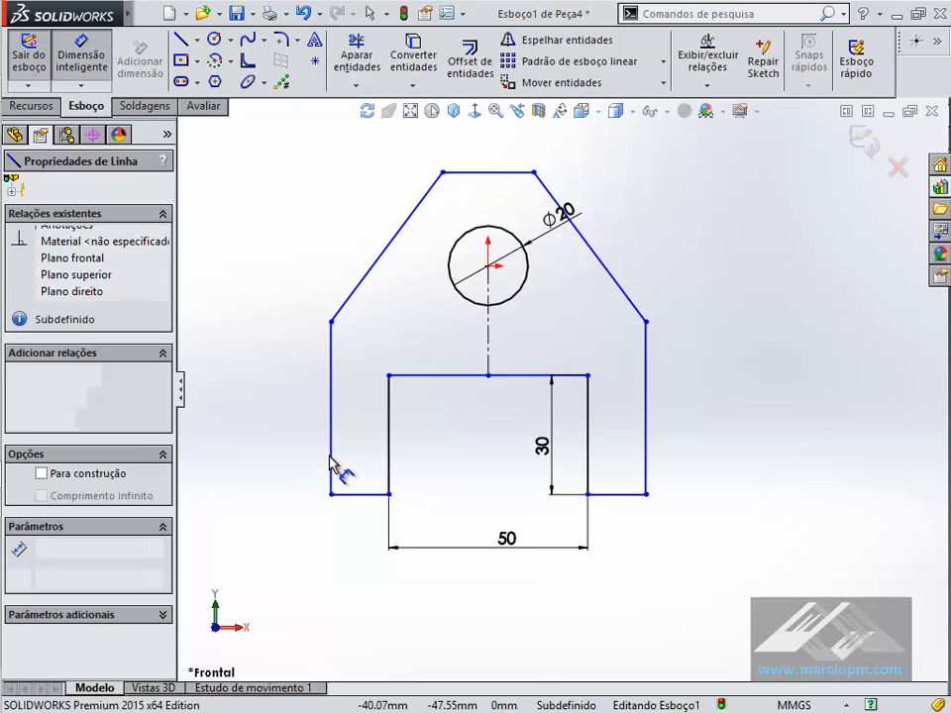
left_click(645, 464)
left_click(507, 584)
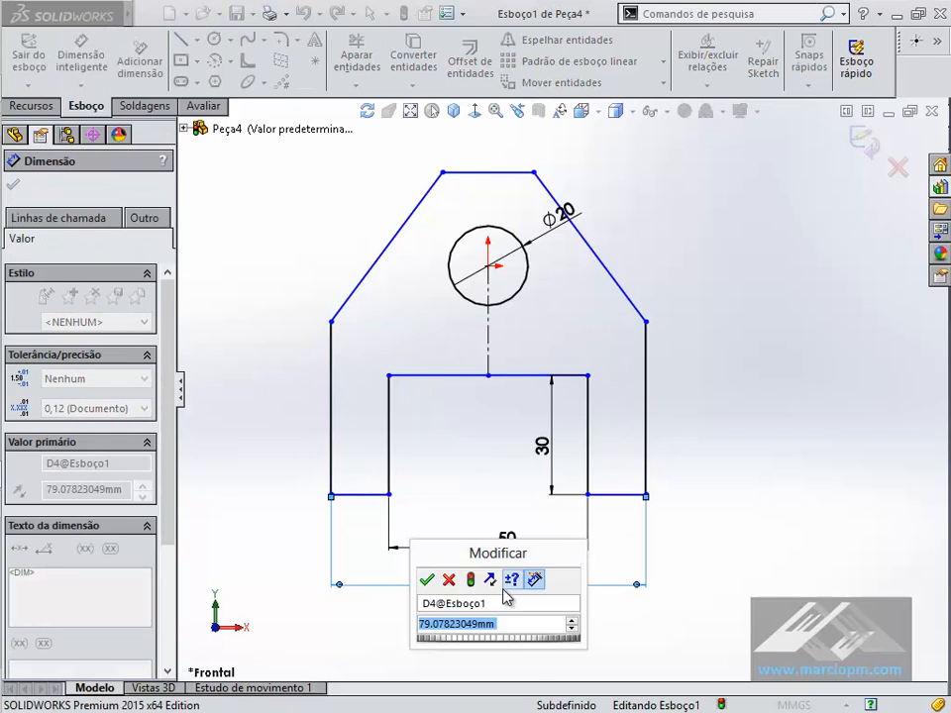
type("70")
key("Return")
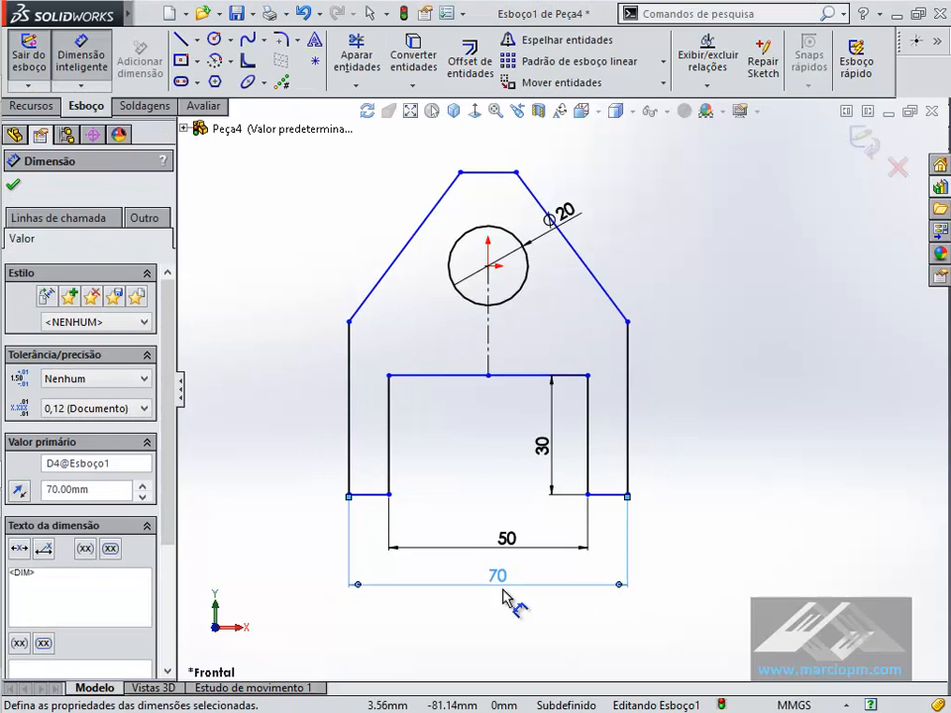
Dimension the height of the right outer leg line as 40 mm
left_click(628, 445)
left_click(667, 428)
type("40")
key("Return")
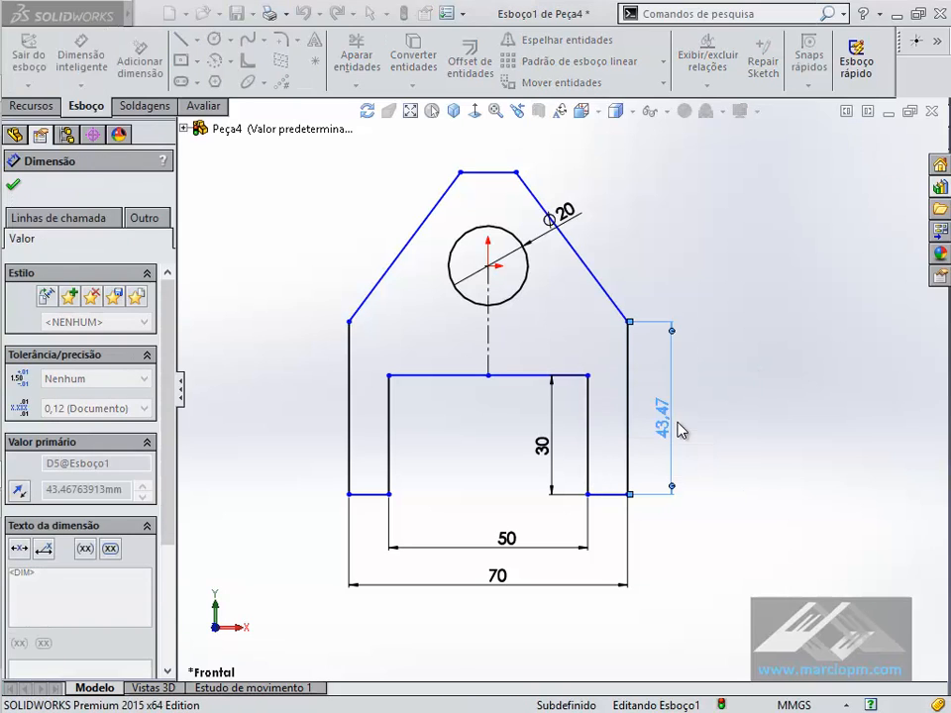
key("Escape")
Check the top width in the PDF drawing, return to SOLIDWORKS, dimension the profile's top edge as 30 mm and finish dimensioning
key("alt+Tab")
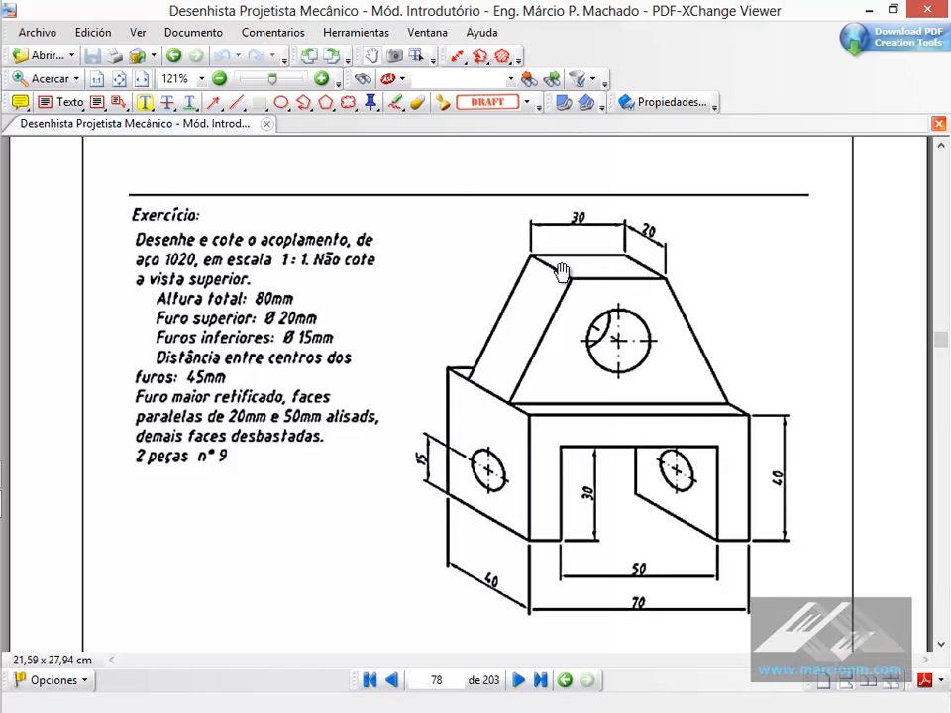
key("alt+Tab")
left_click(495, 186)
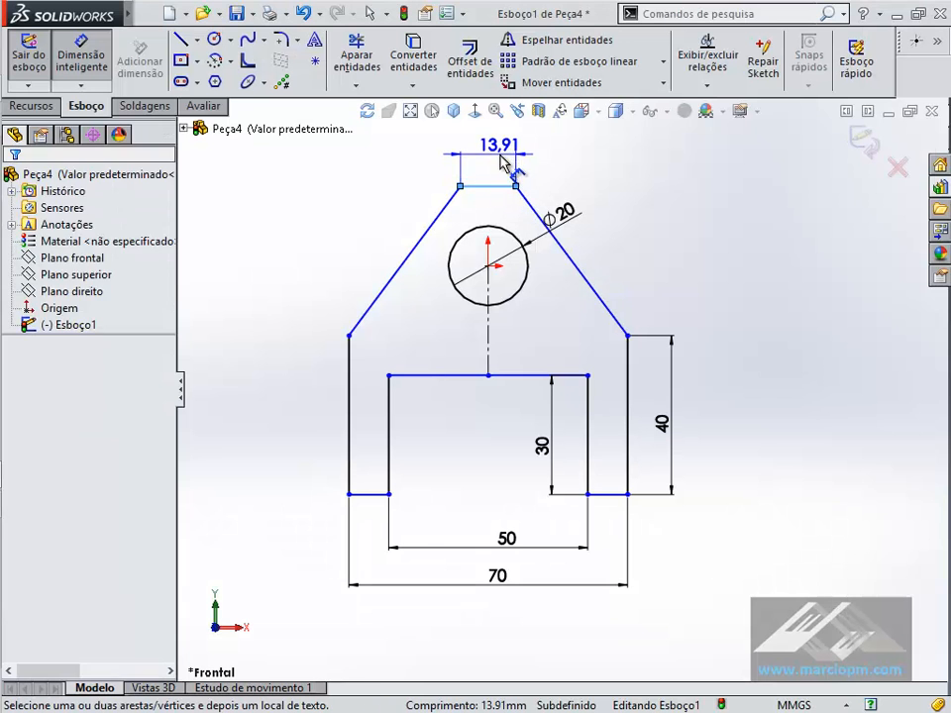
left_click(500, 158)
type("30")
key("Return")
key("Escape")
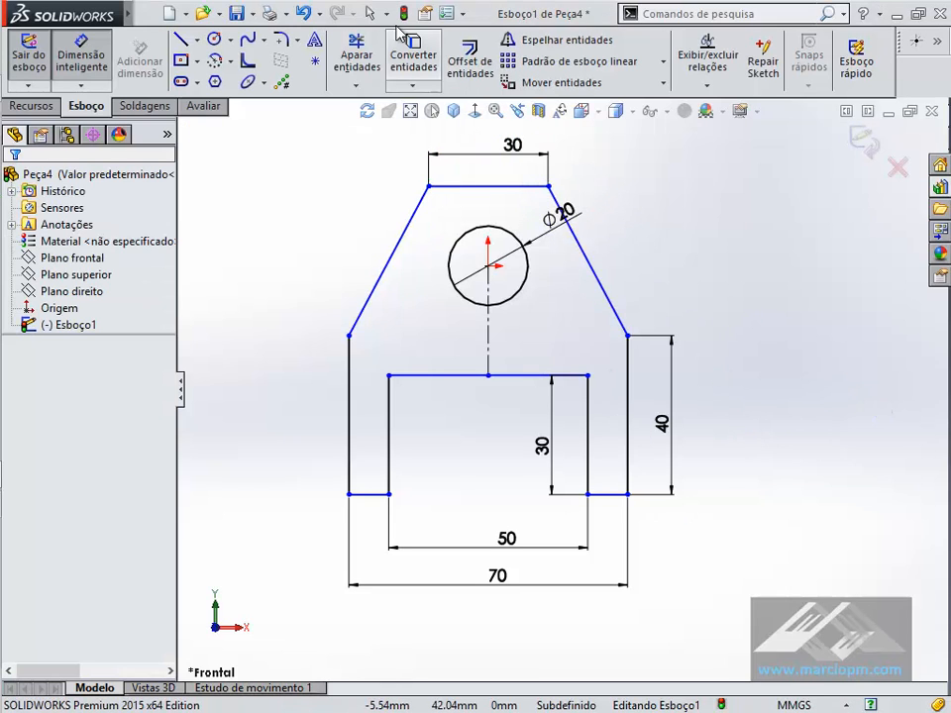
left_click(370, 13)
Raise the profile's top edge well above the hole by its corner, and lower the edge partway back down
key("z")
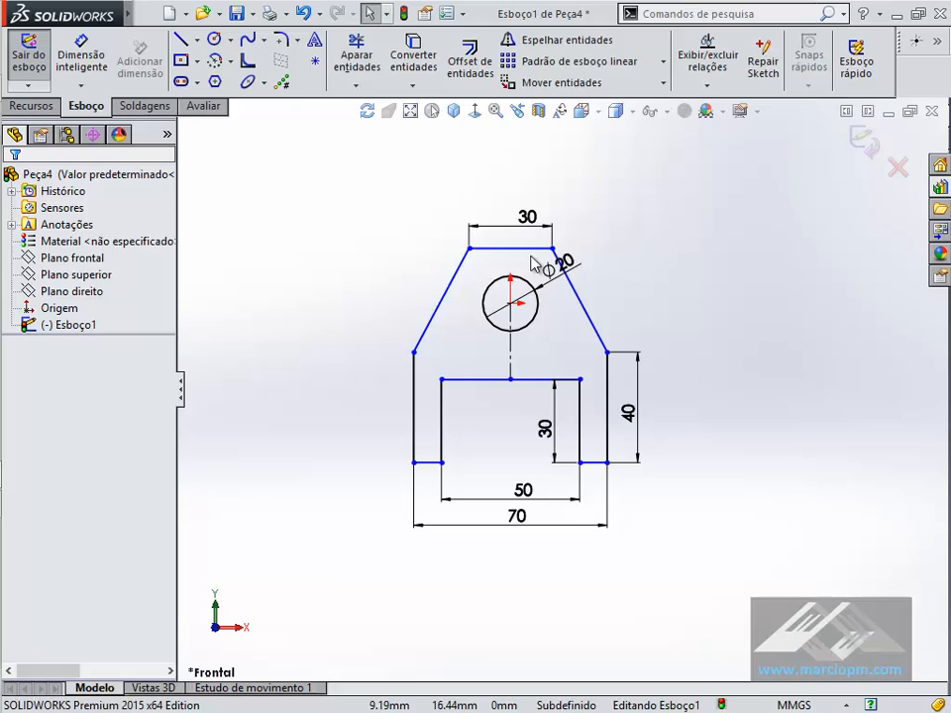
mouse_move(552, 249)
left_mouse_down()
mouse_move(626, 251)
mouse_move(675, 221)
mouse_move(695, 188)
mouse_move(683, 185)
left_mouse_up()
left_click(612, 216)
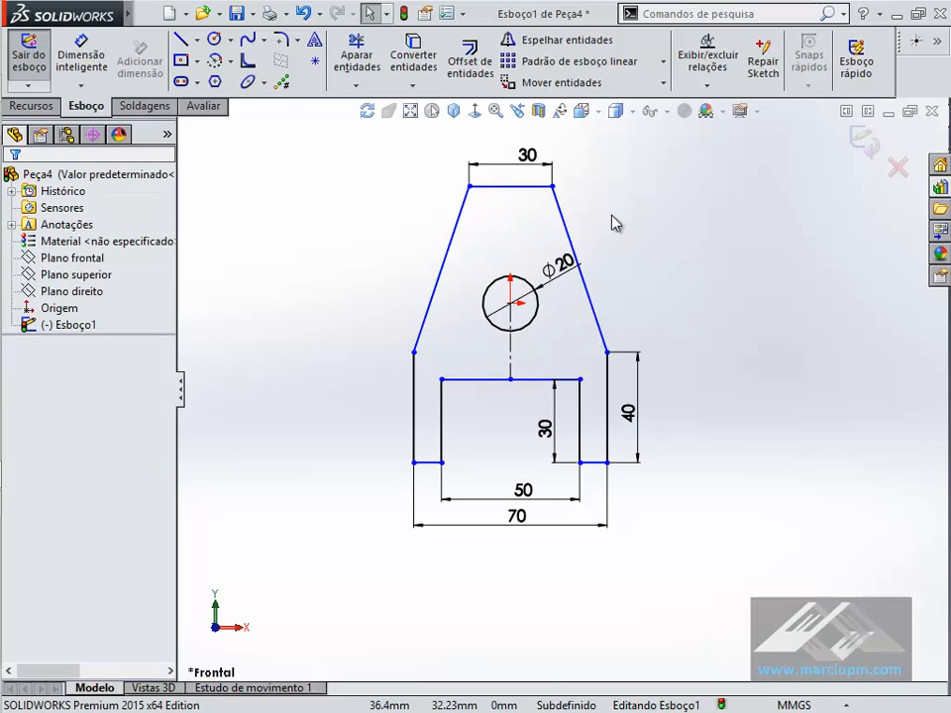
mouse_move(512, 191)
left_mouse_down()
mouse_move(510, 245)
mouse_move(535, 191)
mouse_move(532, 216)
left_mouse_up()
left_click(755, 306)
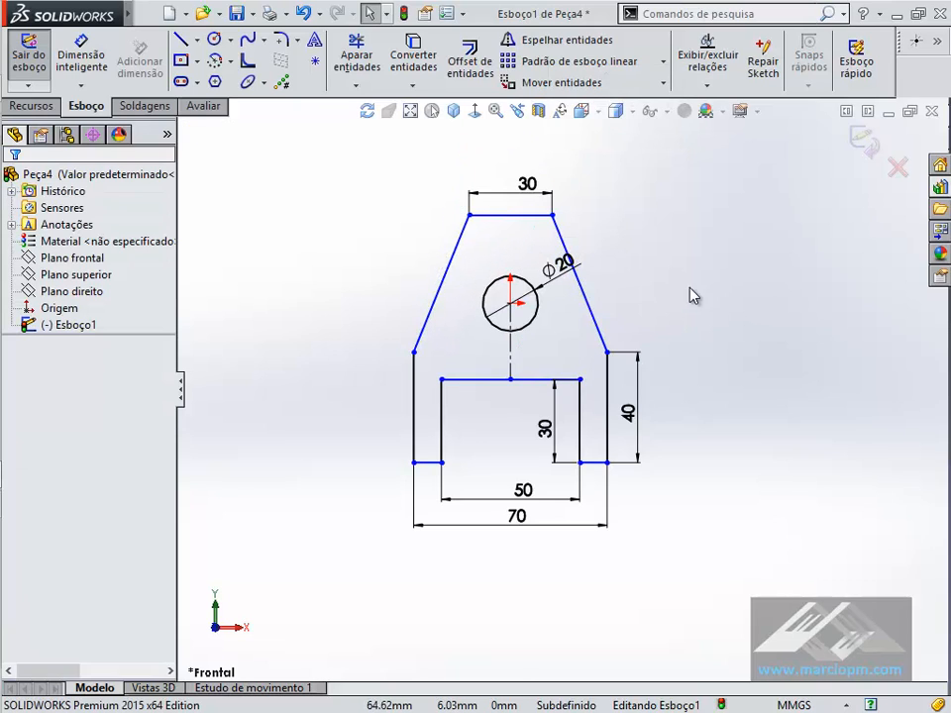
Dimension the total height from the top edge to the left leg's bottom edge as 80 mm, consulting the PDF drawing for the value
left_click(79, 57)
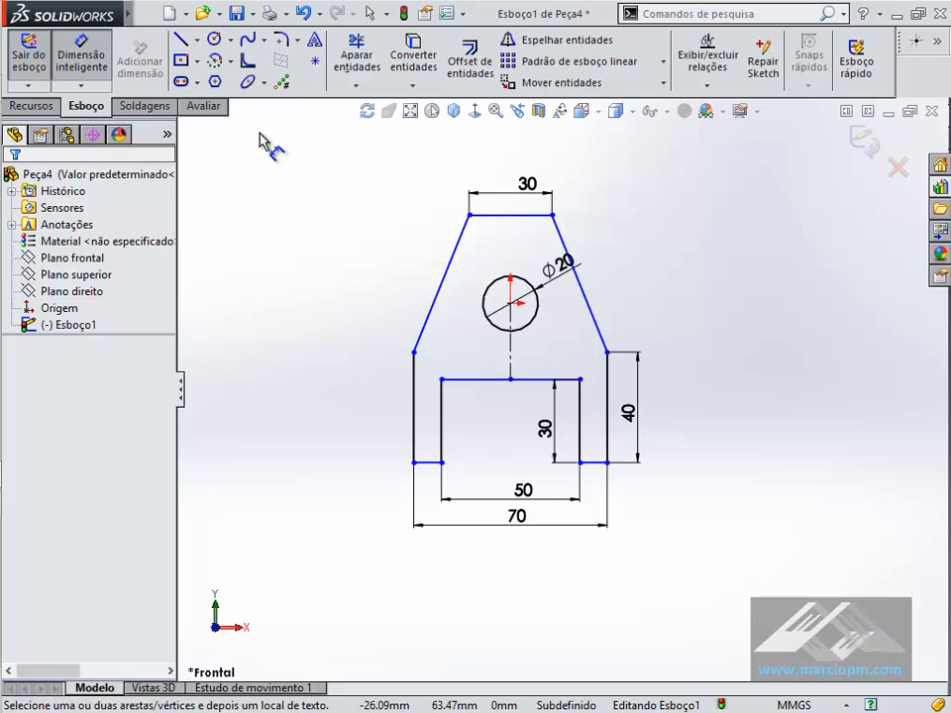
left_click(495, 215)
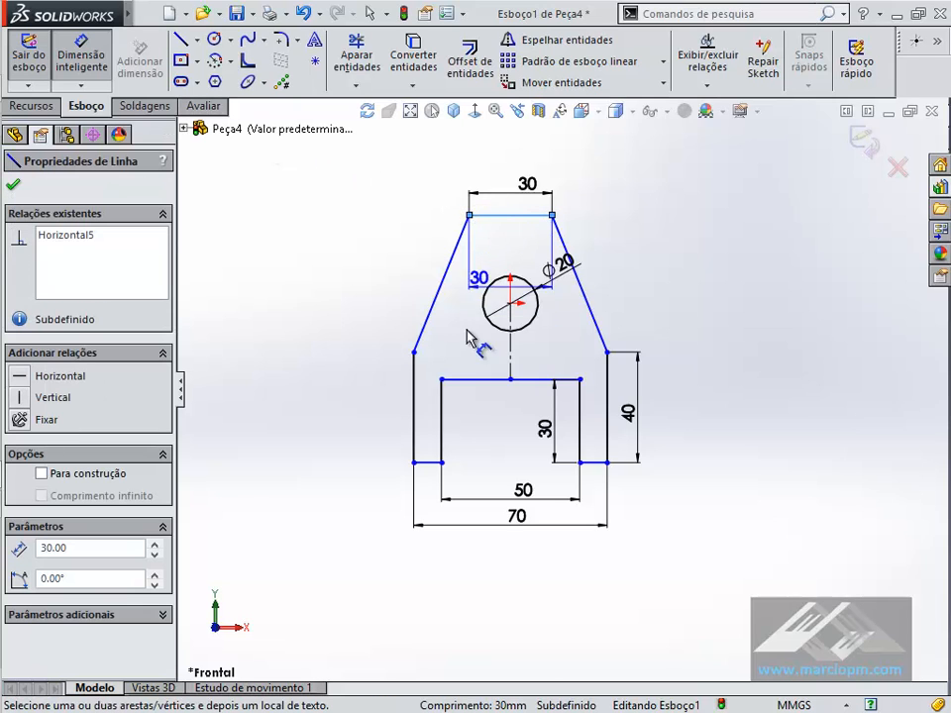
left_click(433, 464)
left_click(381, 357)
key("alt+Tab")
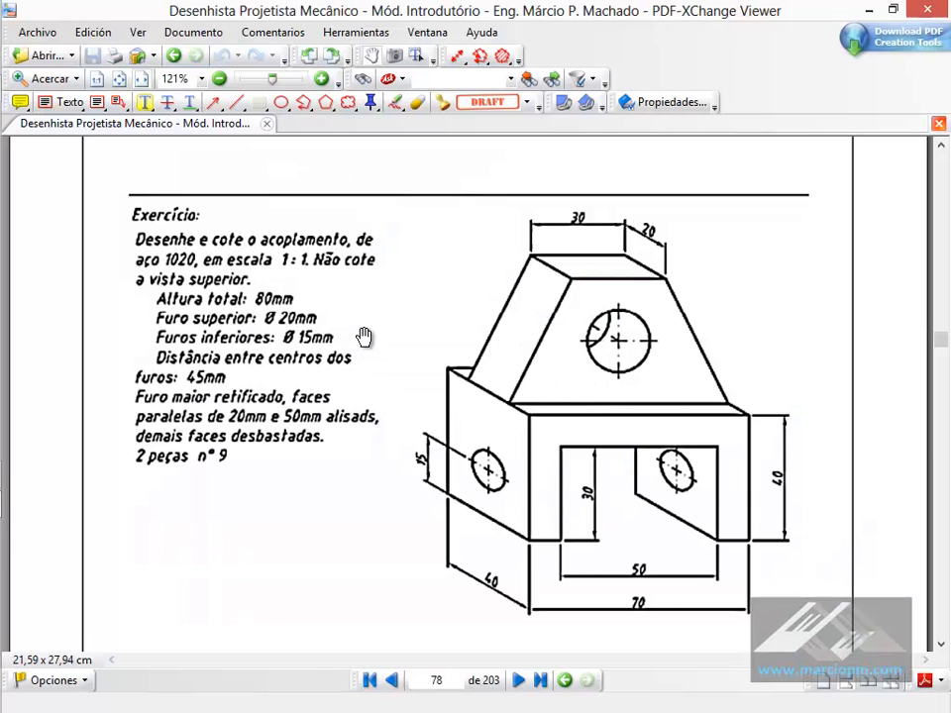
key("alt+Tab")
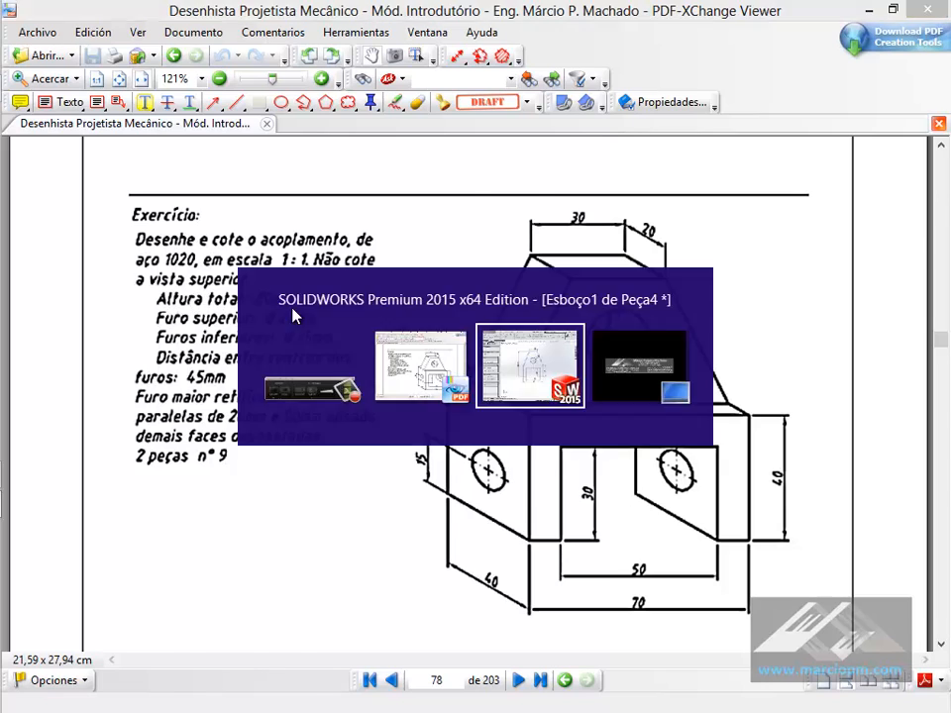
type("80")
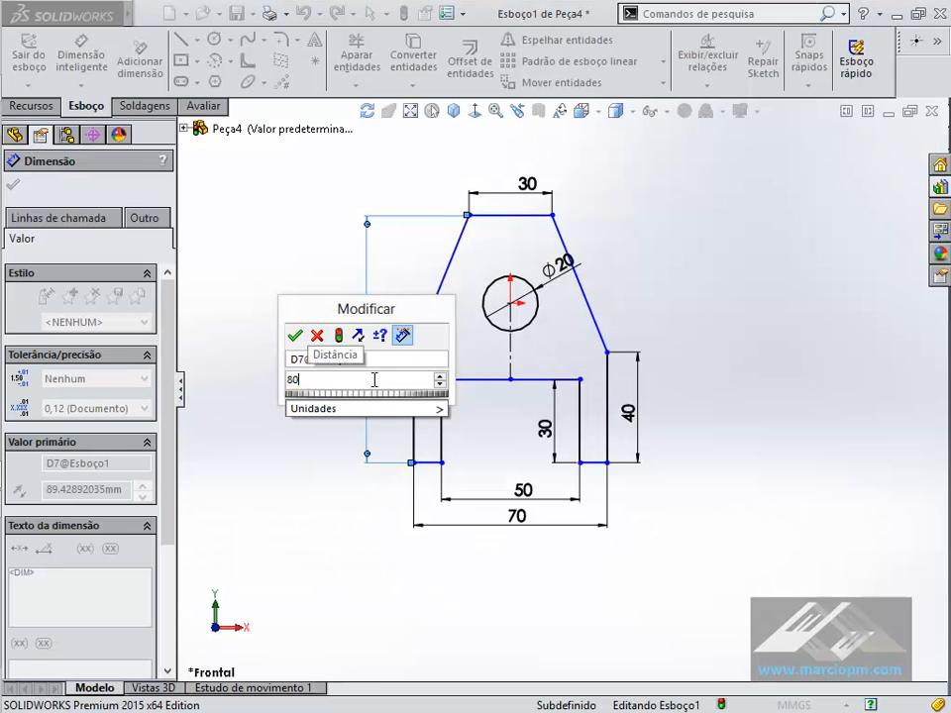
key("Return")
left_click(790, 283)
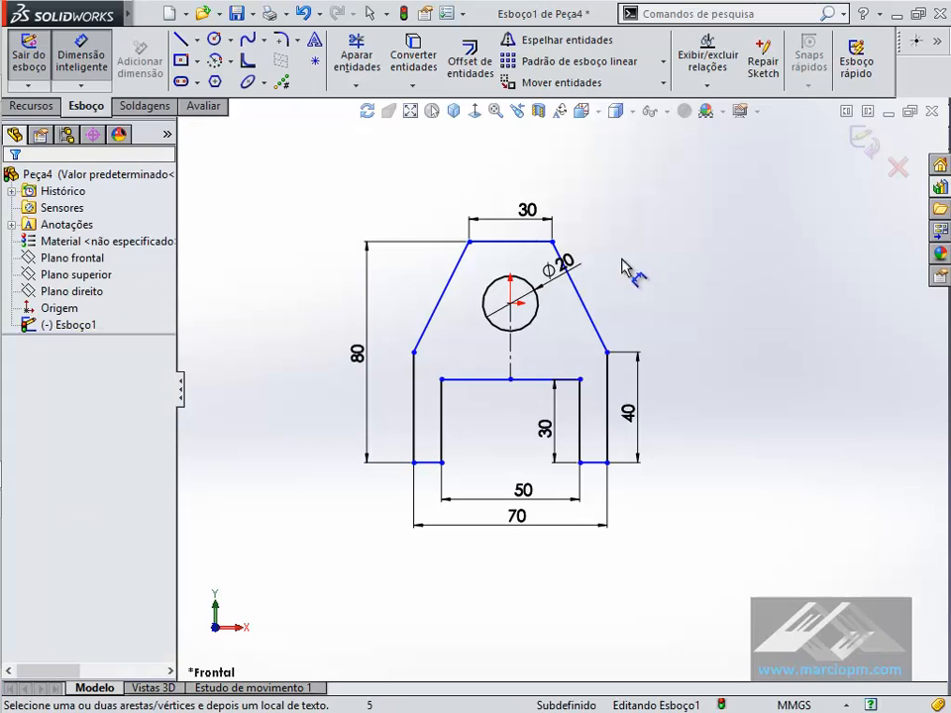
Place the hole's 20 mm diameter dimension outside the profile and move the left shoulder corner vertically to test the sketch's remaining freedom
left_click_drag(564, 263, 602, 249)
left_click(630, 281)
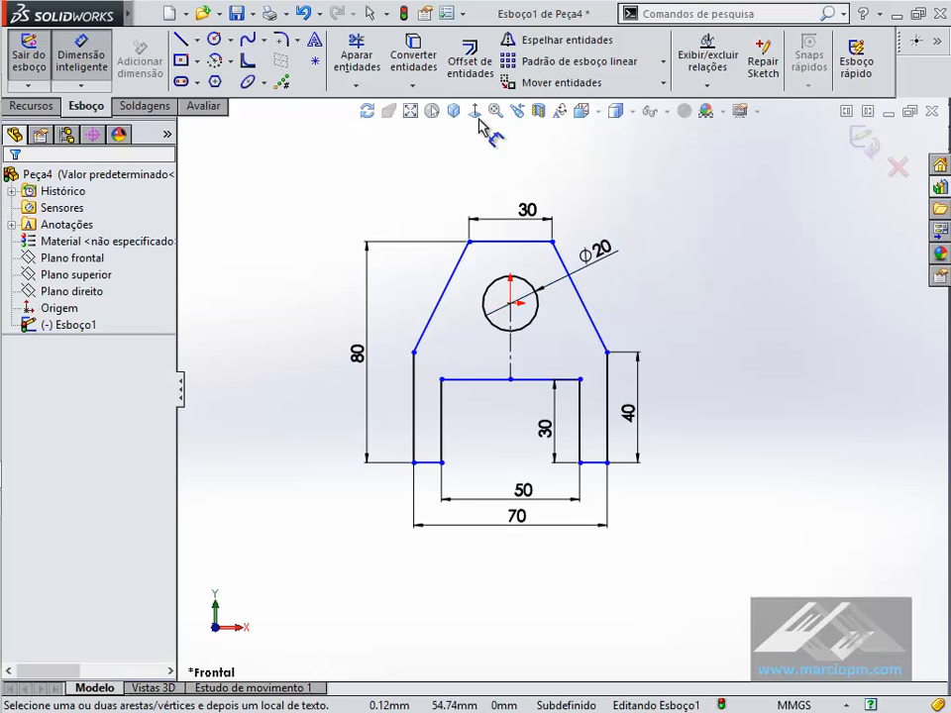
left_click(371, 15)
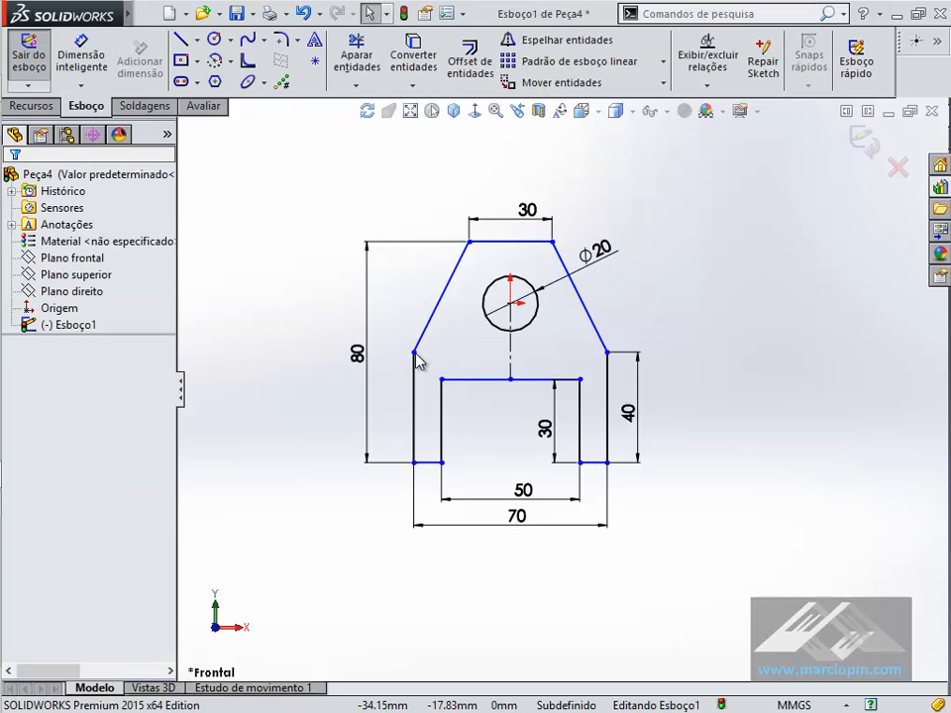
mouse_move(414, 352)
left_mouse_down()
mouse_move(414, 325)
mouse_move(407, 388)
mouse_move(403, 329)
mouse_move(404, 369)
mouse_move(407, 330)
mouse_move(413, 366)
left_mouse_up()
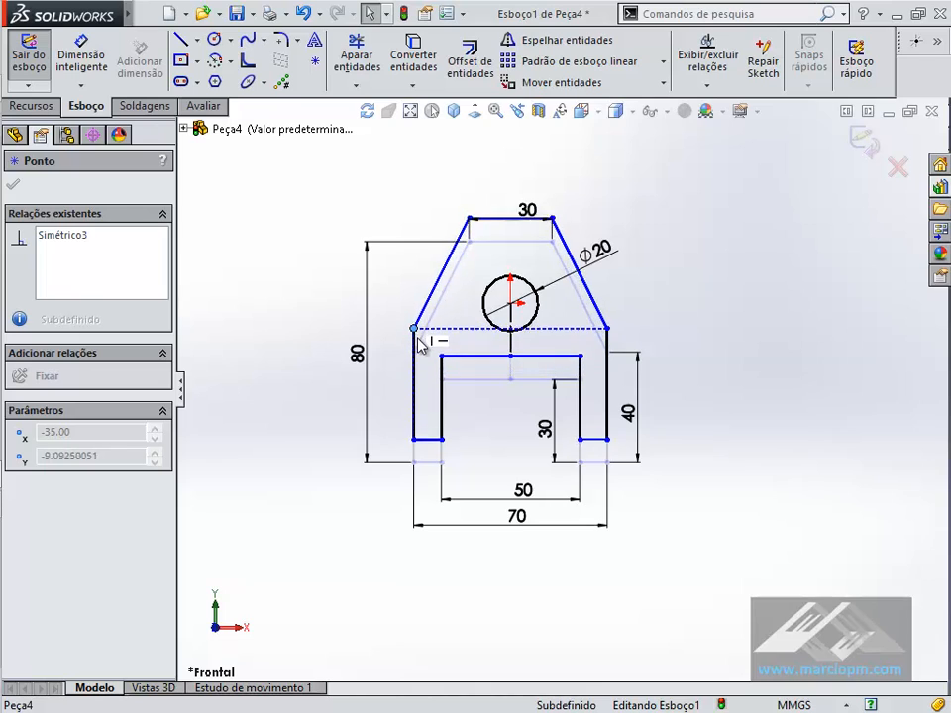
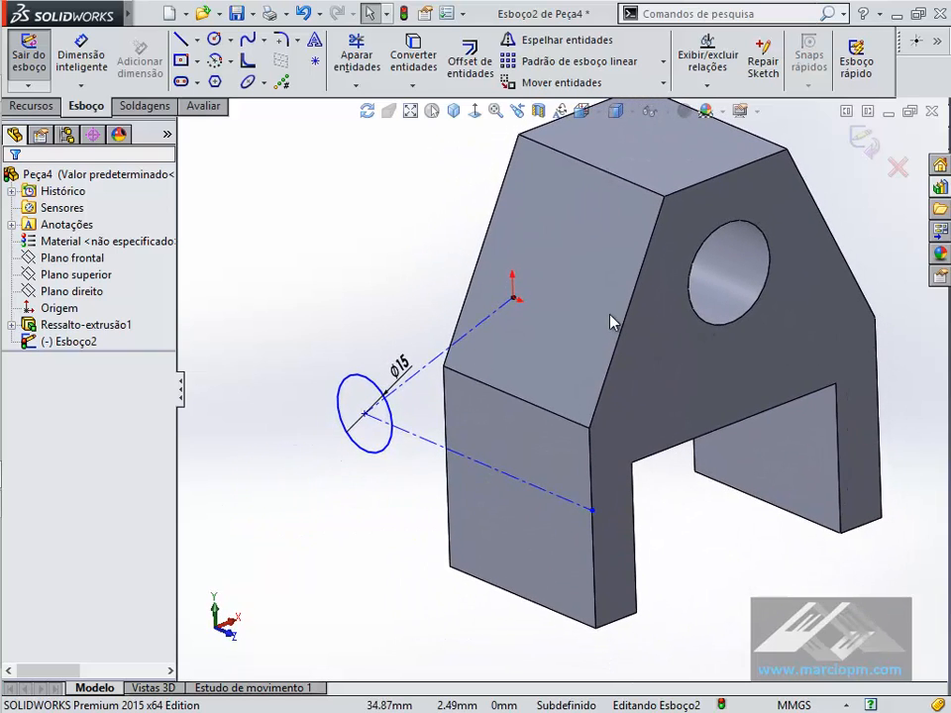
Test the side-hole sketch's freedom by moving the 15 mm circle's centre and the horizontal construction line's endpoint on the edge downward
left_click(515, 299)
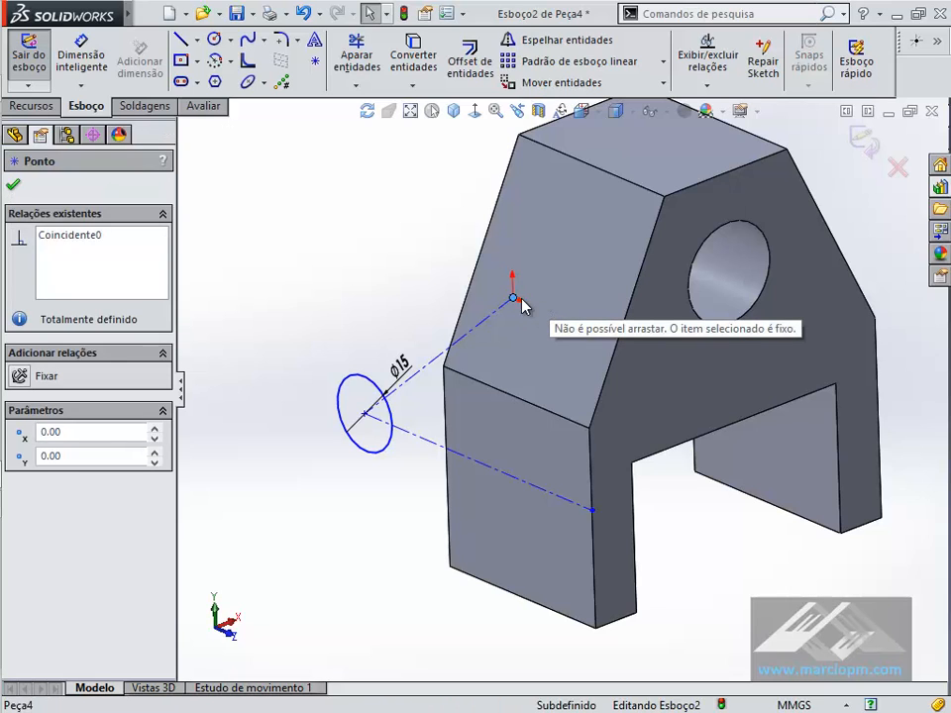
key("Escape")
left_click_drag(368, 414, 384, 490)
left_click(510, 535)
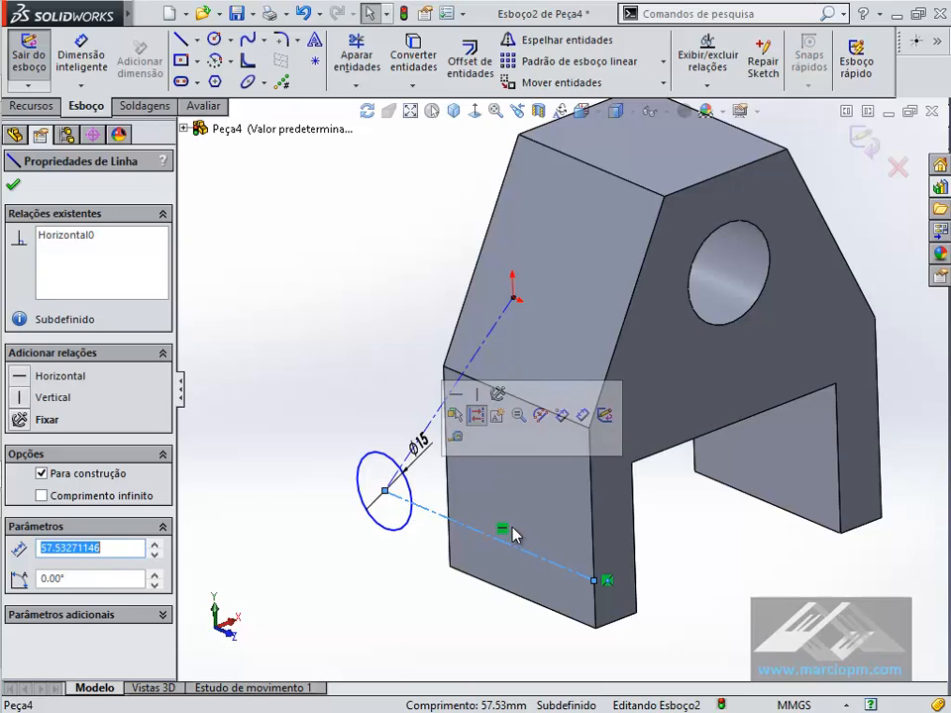
key("Escape")
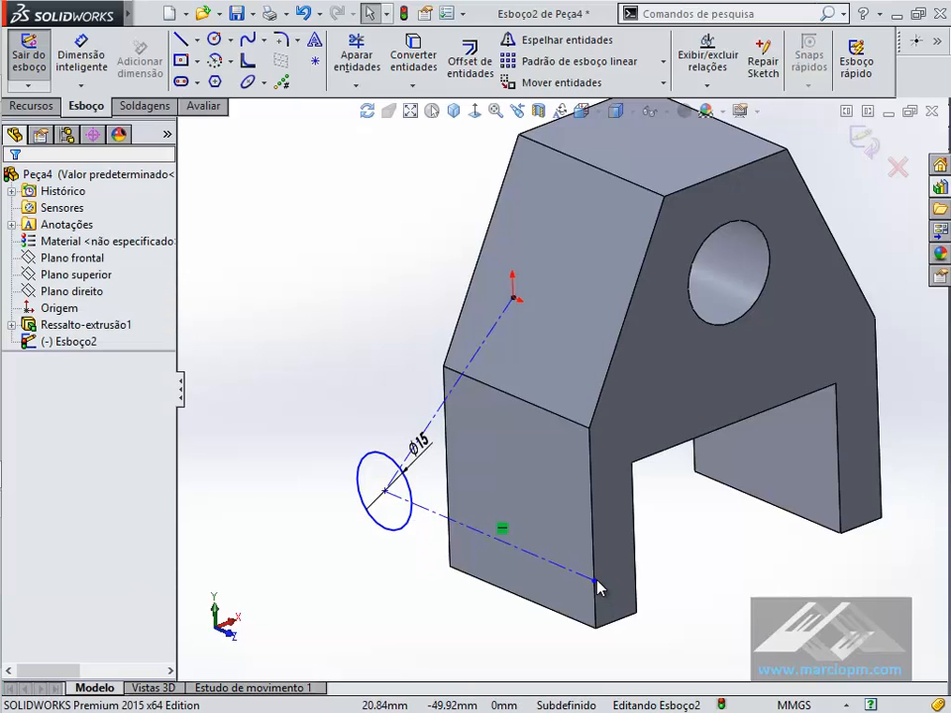
mouse_move(598, 588)
left_mouse_down()
mouse_move(628, 606)
mouse_move(470, 559)
mouse_move(654, 602)
mouse_move(574, 578)
mouse_move(606, 580)
left_mouse_up()
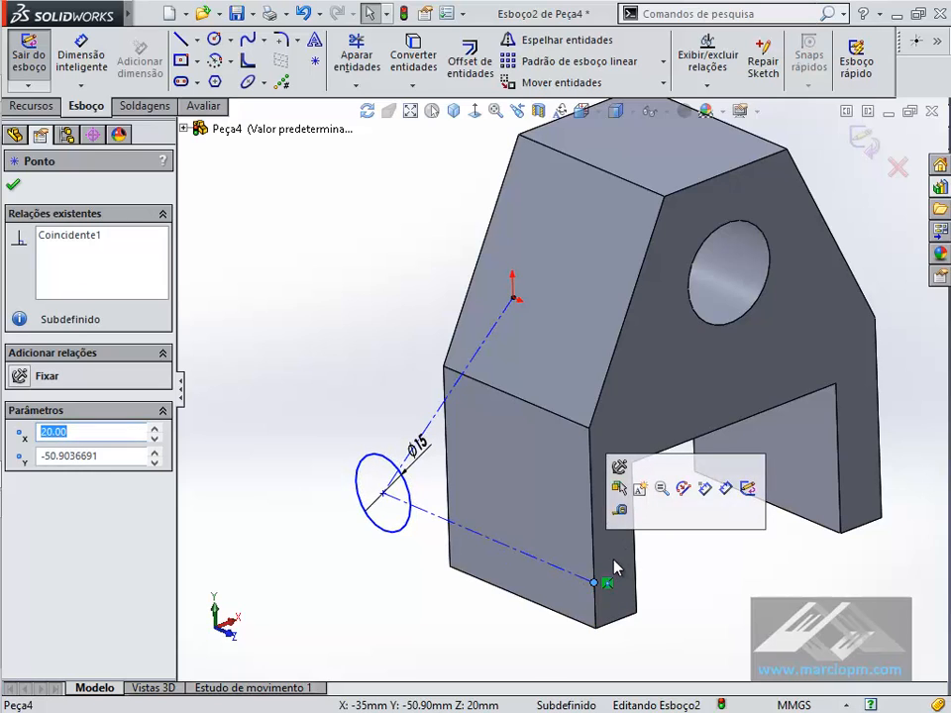
key("Escape")
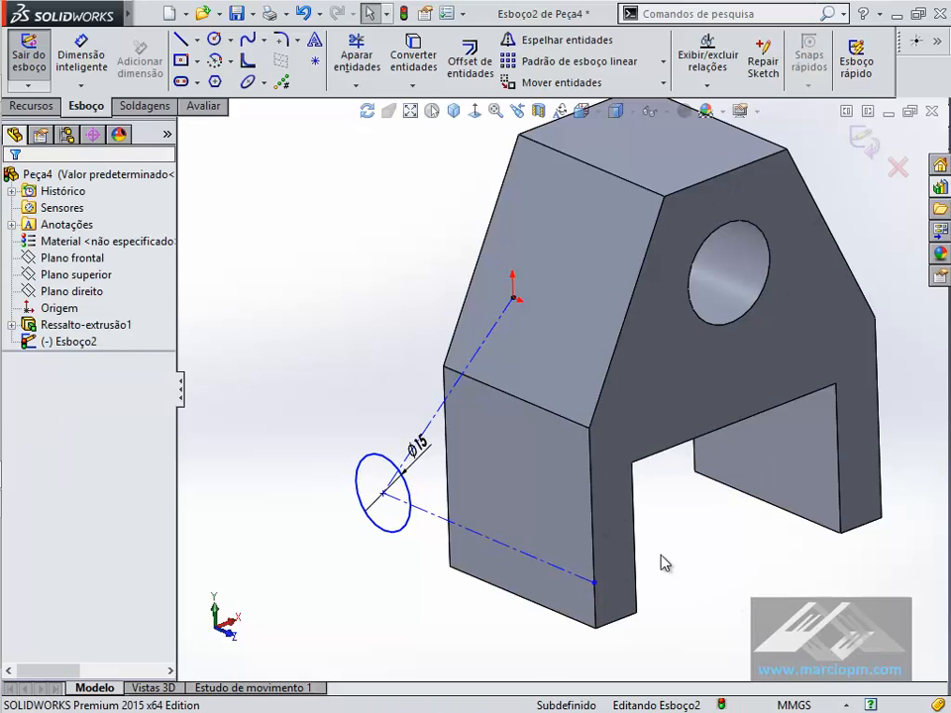
Move the 15 mm circle onto the leg's side face and make the construction line from the origin to its centre vertical
left_click_drag(385, 496, 492, 510)
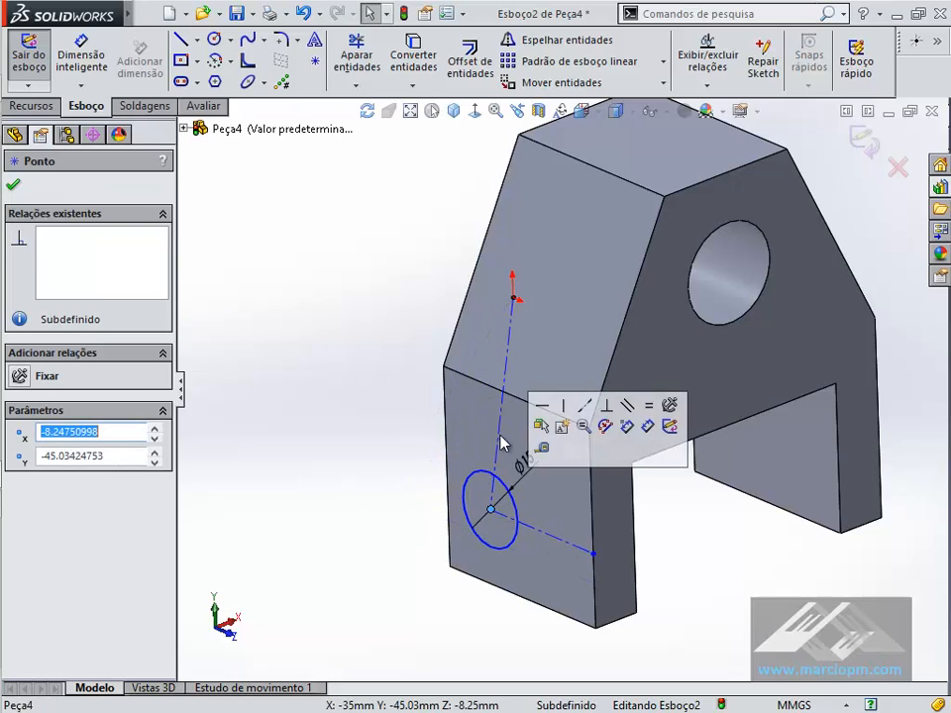
left_click(502, 435)
left_click(571, 341)
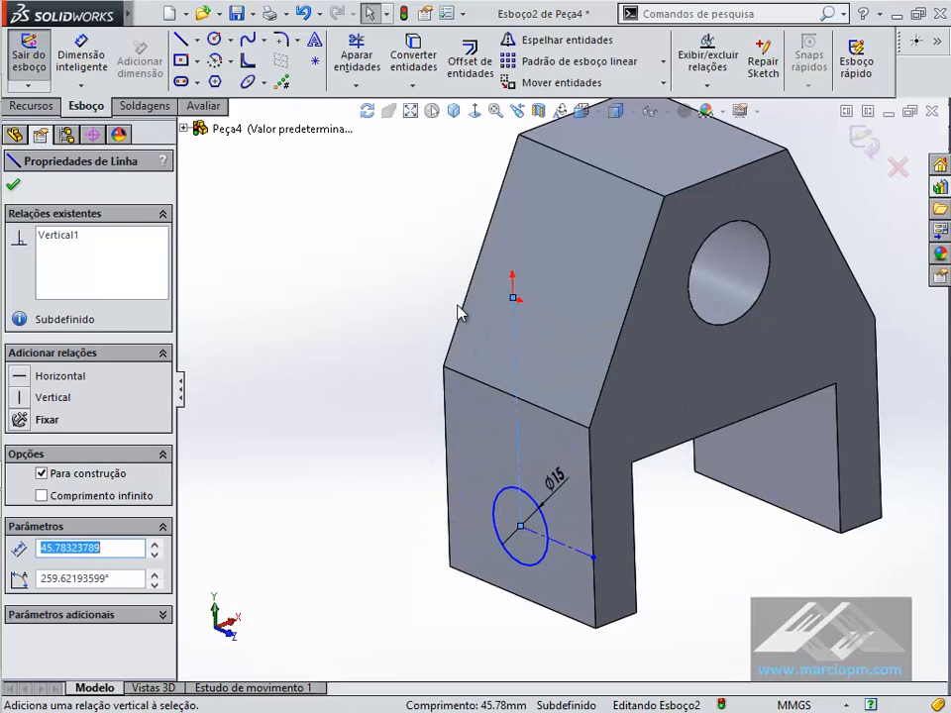
key("Escape")
Try to move the 15 mm circle's centre sideways, and shift its horizontal construction line slightly upward on the side face
left_click_drag(524, 530, 283, 432)
left_click(685, 588)
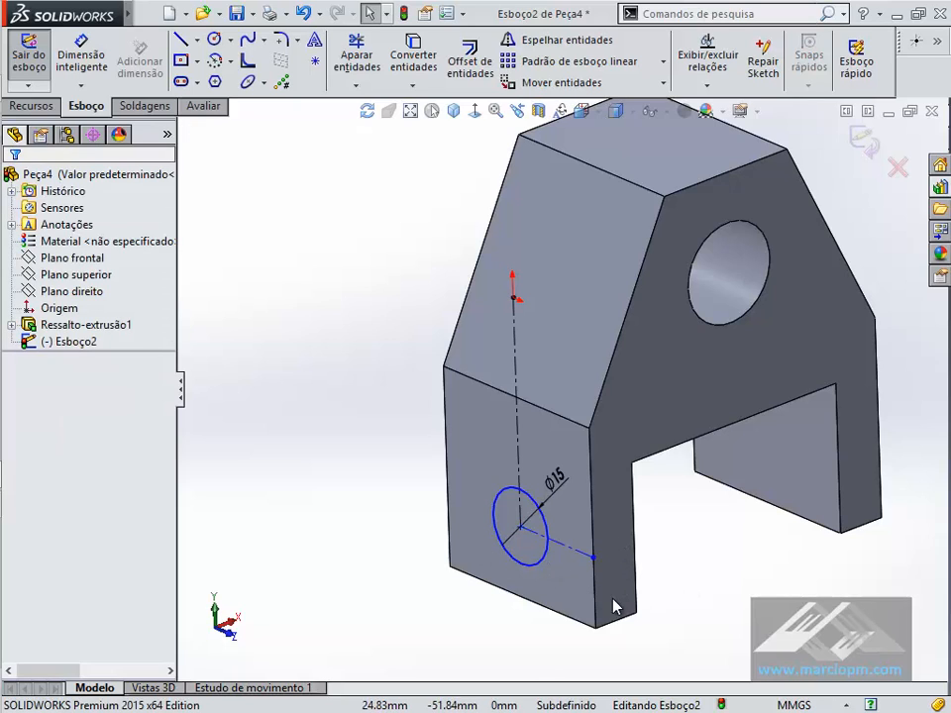
mouse_move(545, 538)
left_mouse_down()
mouse_move(543, 506)
mouse_move(544, 529)
left_mouse_up()
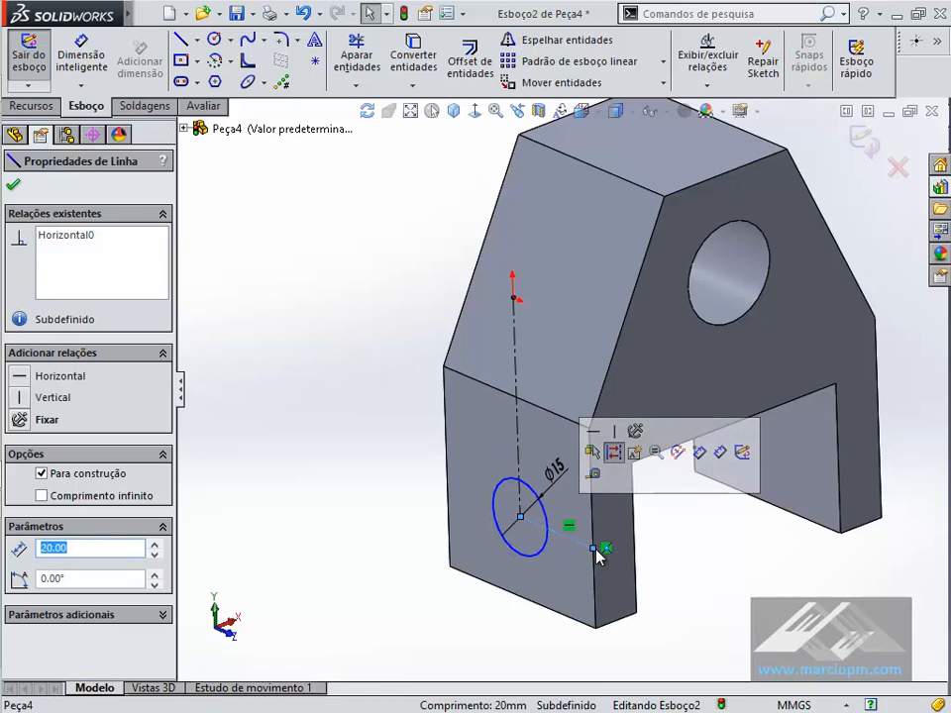
left_click(696, 559)
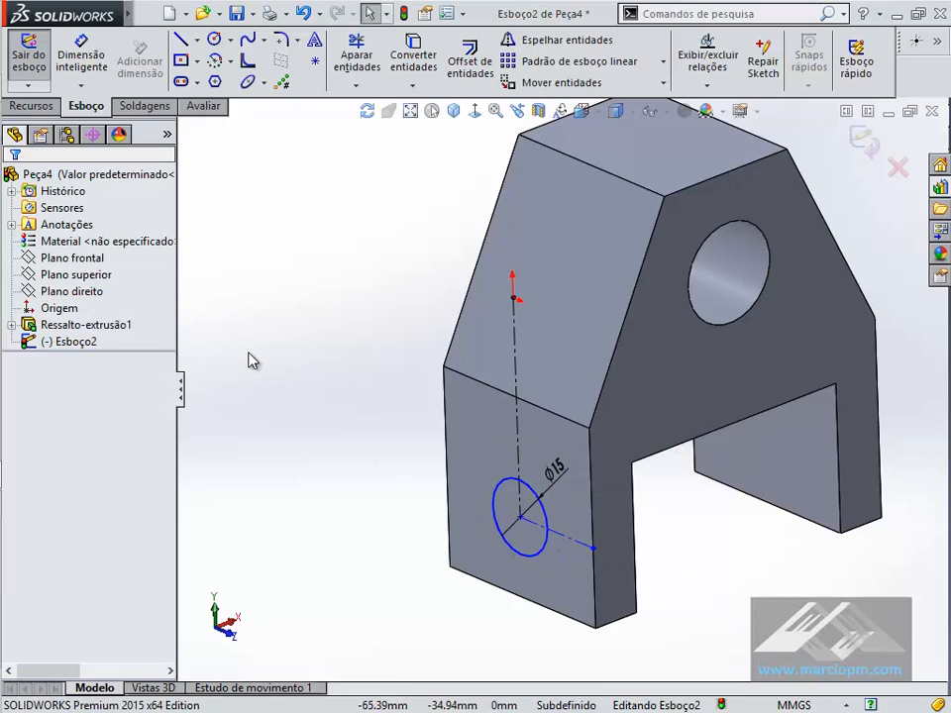
Expand the Ressalto-extrusão1 feature and show its sketch Esboço1 in the model
left_click(58, 327)
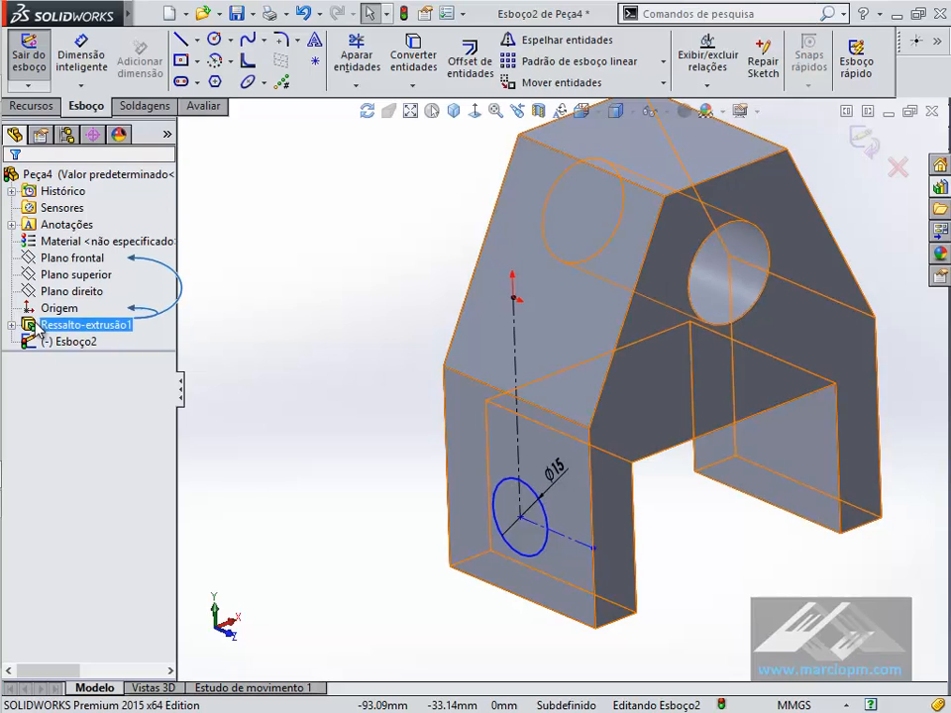
left_click(12, 326)
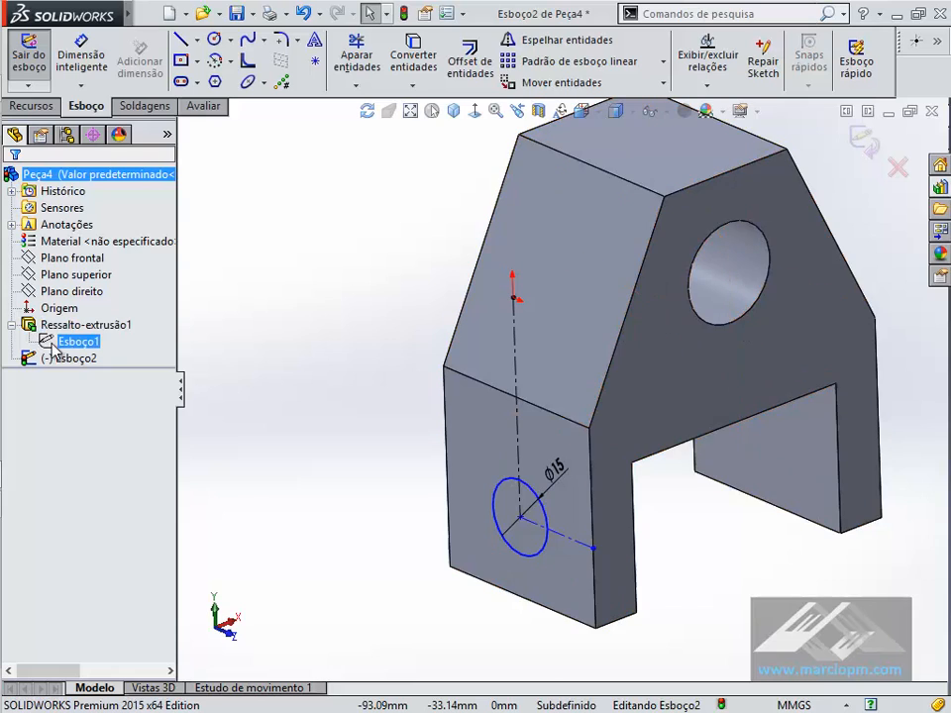
left_click(52, 345)
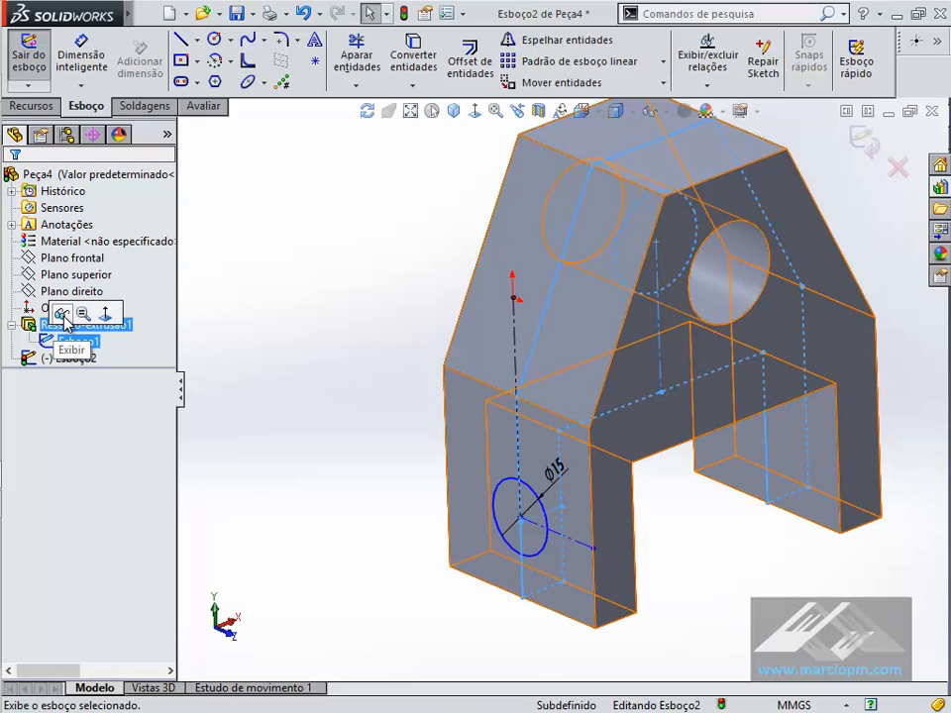
left_click(61, 315)
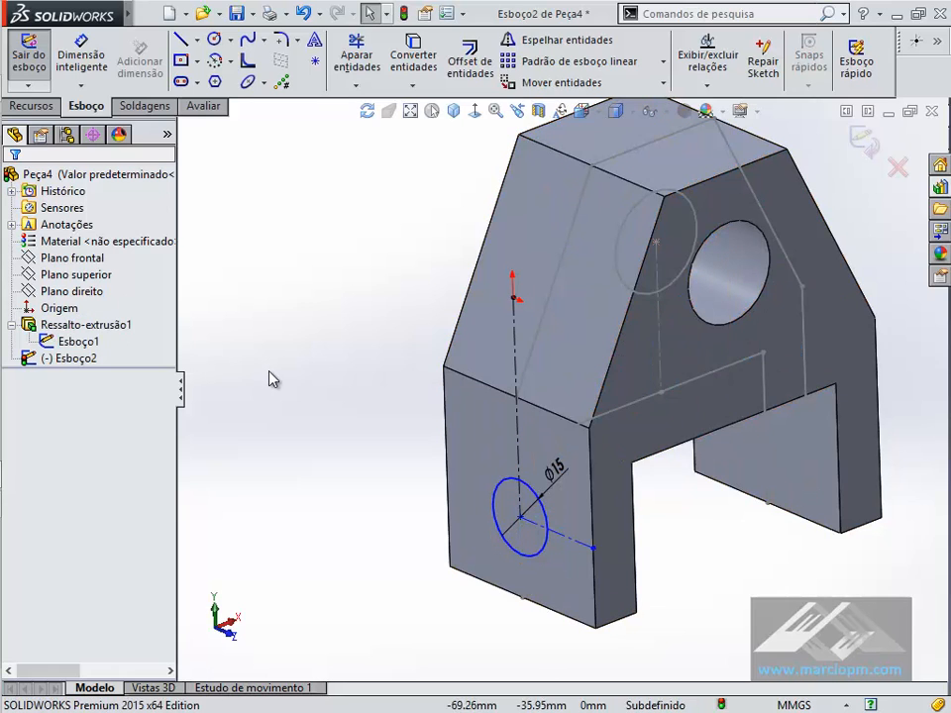
Delete the horizontal construction line between the 15 mm circle's centre and the side face's edge
mouse_move(302, 361)
middle_mouse_down()
mouse_move(353, 389)
mouse_move(376, 418)
mouse_move(405, 403)
mouse_move(531, 452)
mouse_move(590, 489)
mouse_move(667, 460)
middle_mouse_up()
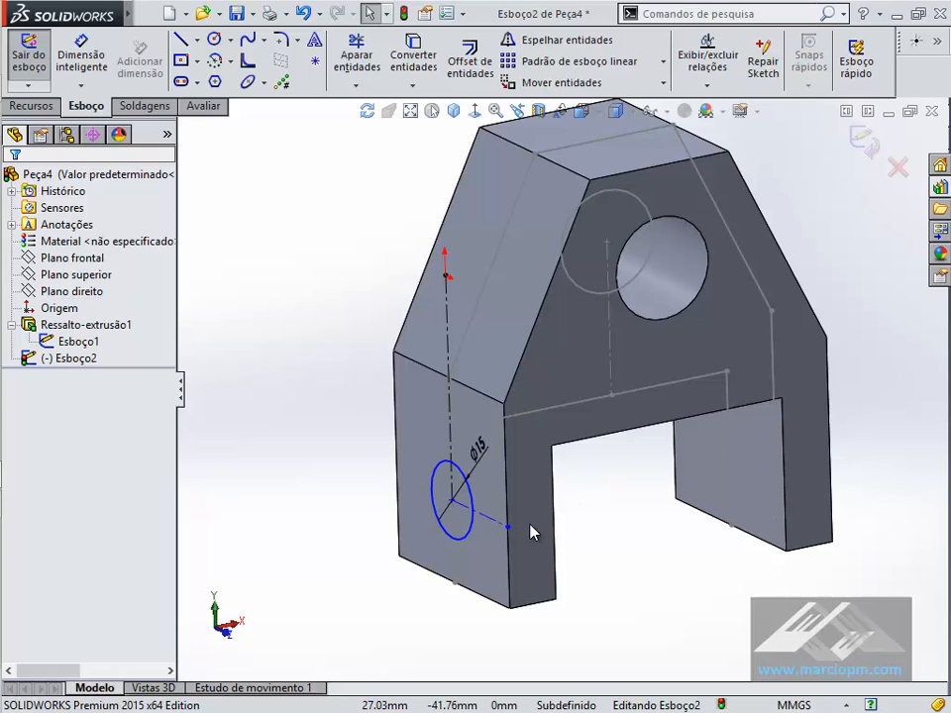
mouse_move(530, 525)
middle_mouse_down()
mouse_move(482, 493)
mouse_move(487, 512)
mouse_move(532, 532)
middle_mouse_up()
left_click(482, 493)
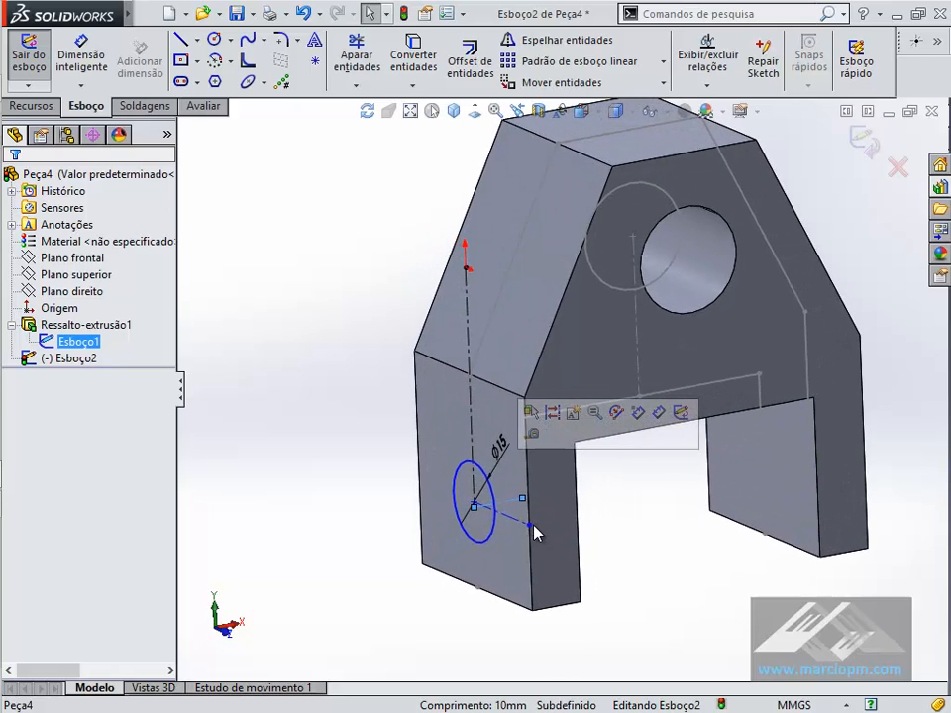
left_click(637, 562)
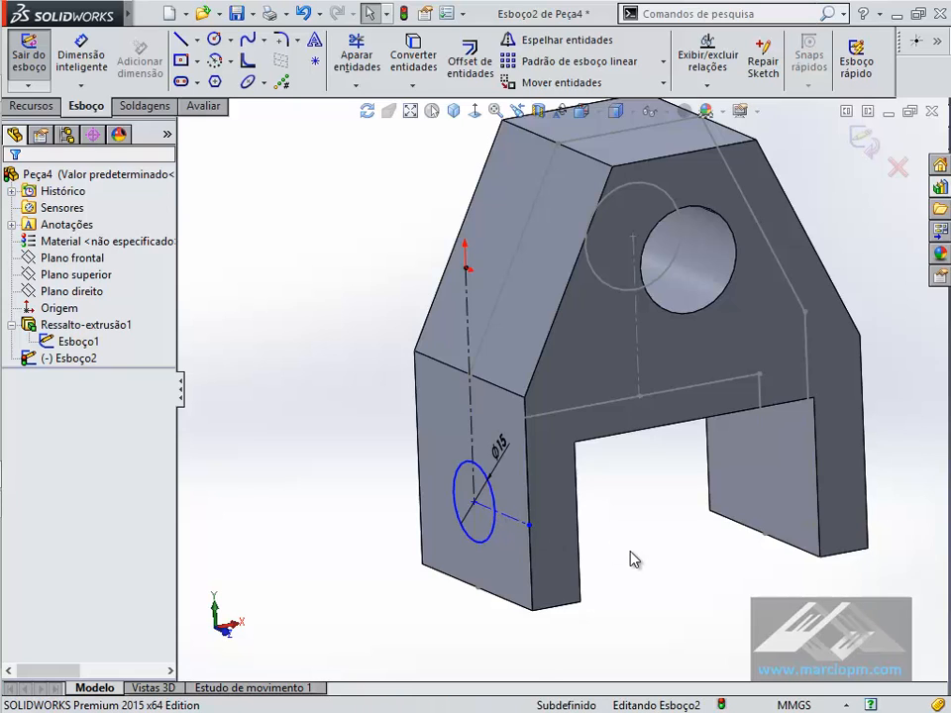
middle_click_drag(637, 562, 530, 530)
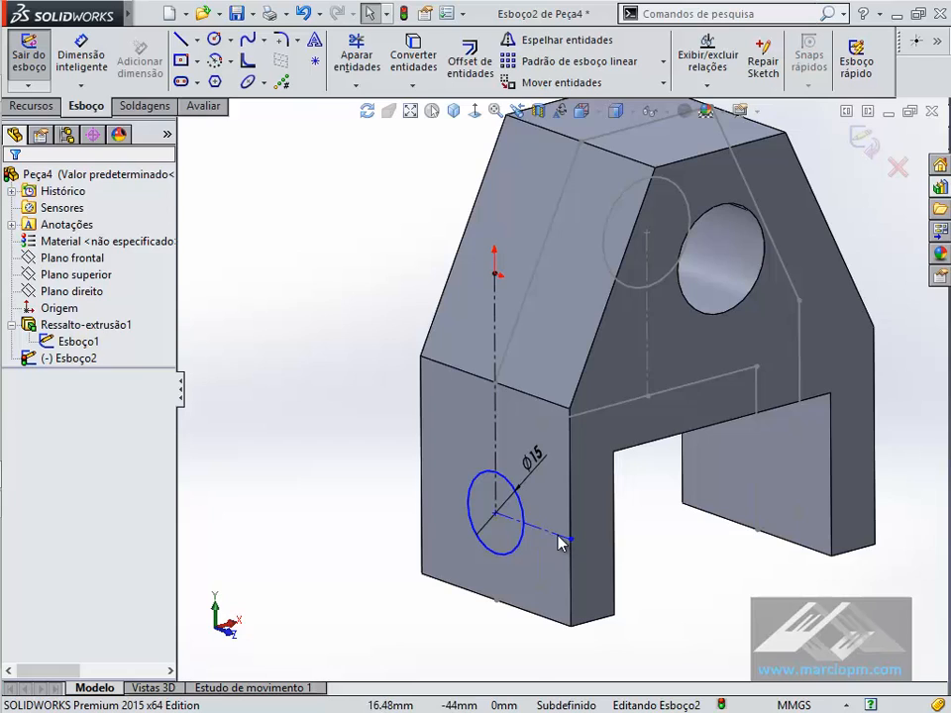
left_click(560, 539)
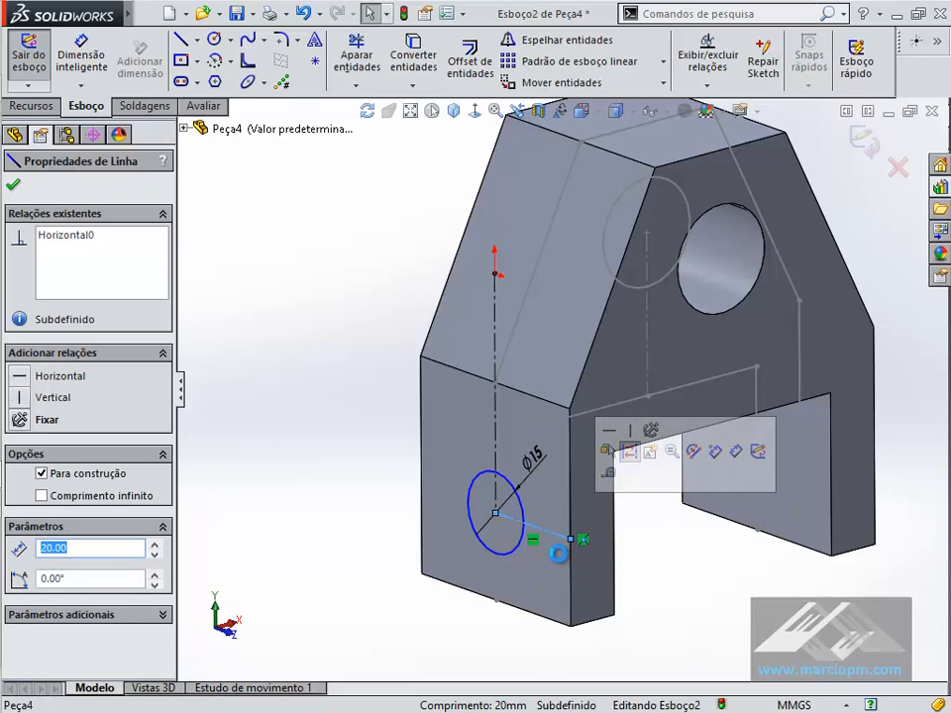
key("Escape")
Make the 15 mm circle's centre coincident with the inner endpoint of Esboço1's horizontal construction line on the leg
middle_click_drag(570, 564, 540, 502)
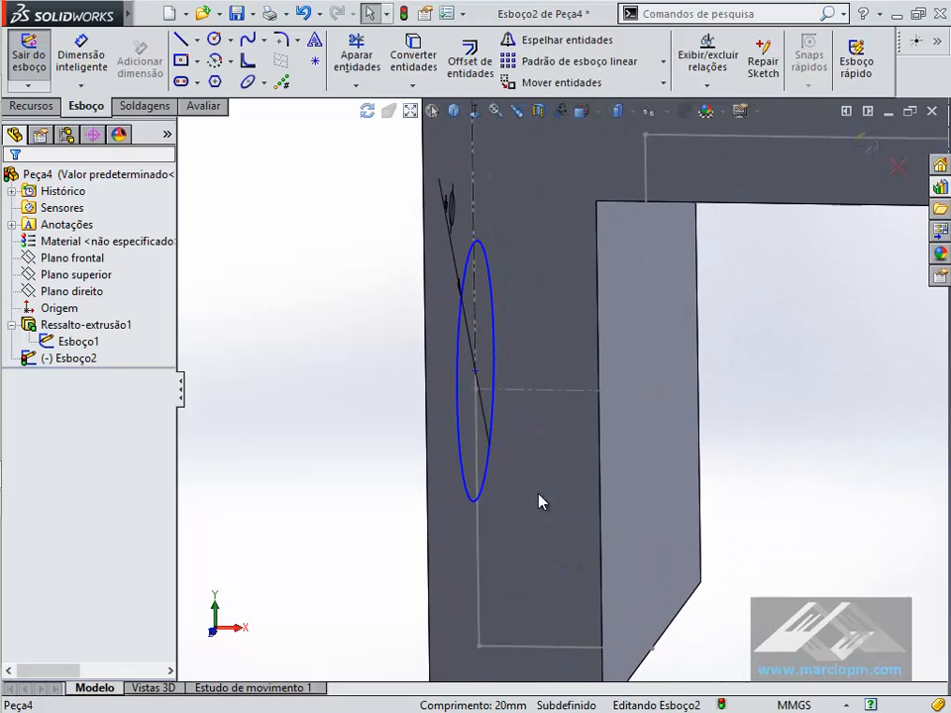
left_click(528, 396)
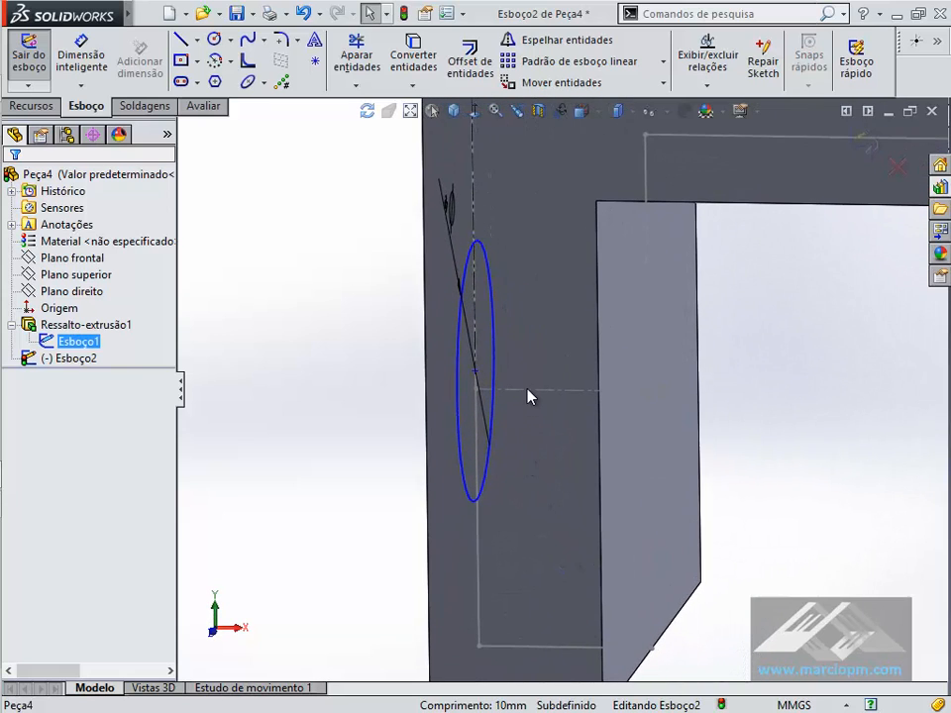
left_click(476, 391)
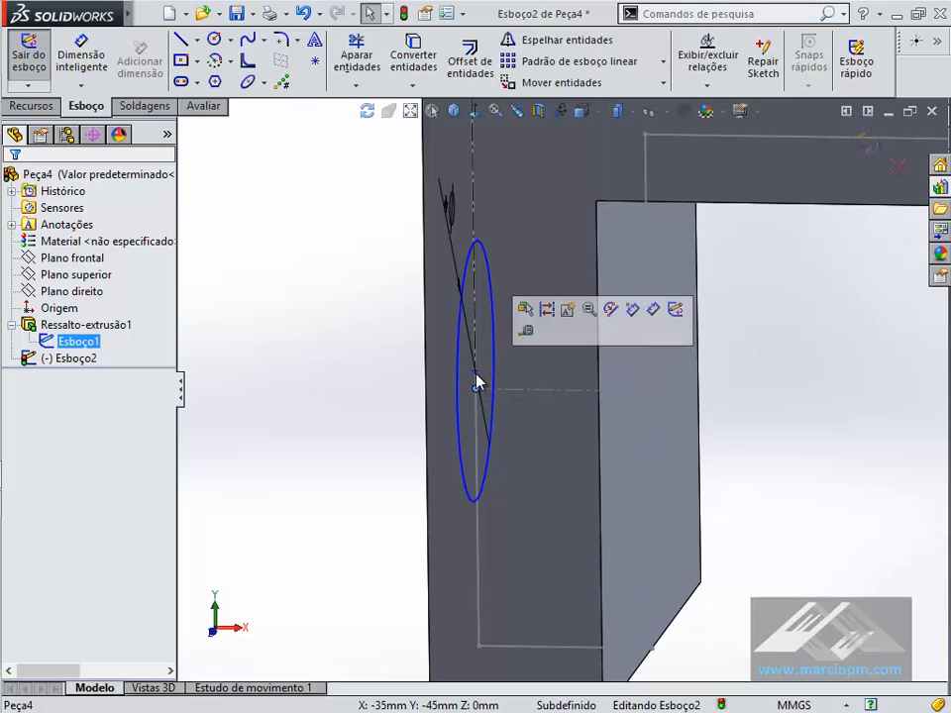
left_click(476, 373, "ctrl")
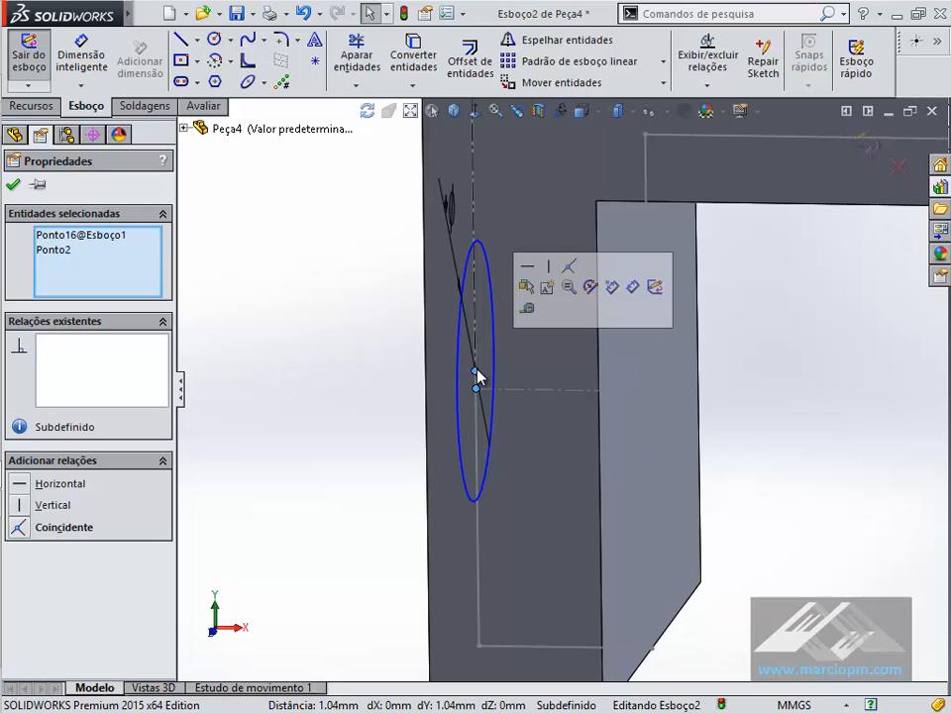
left_click(570, 266)
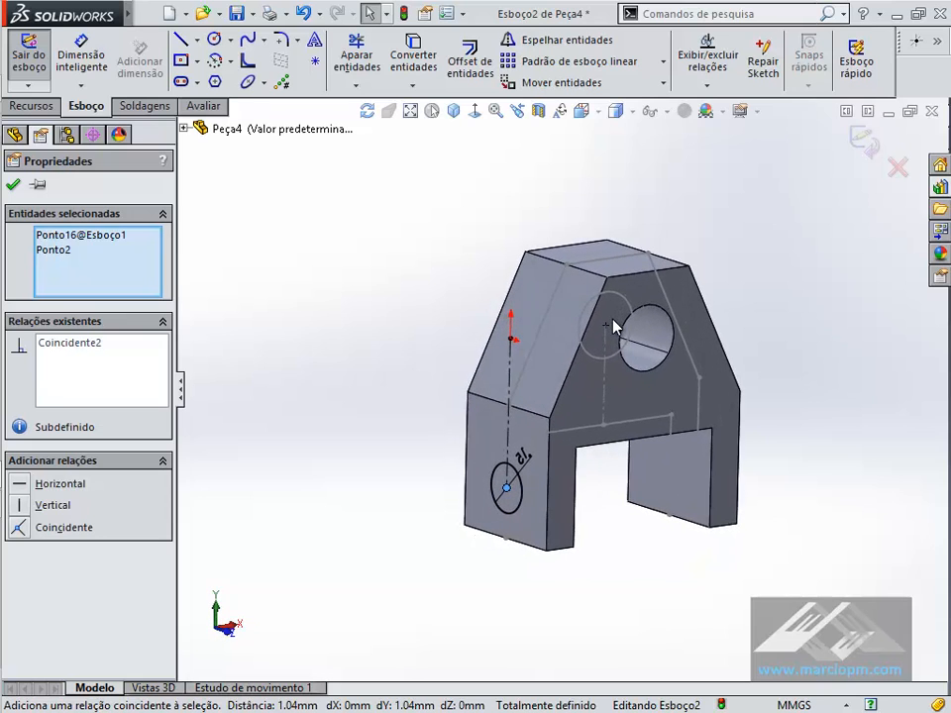
Clear the selection and hide sketch Esboço1 in the model
left_click(424, 350)
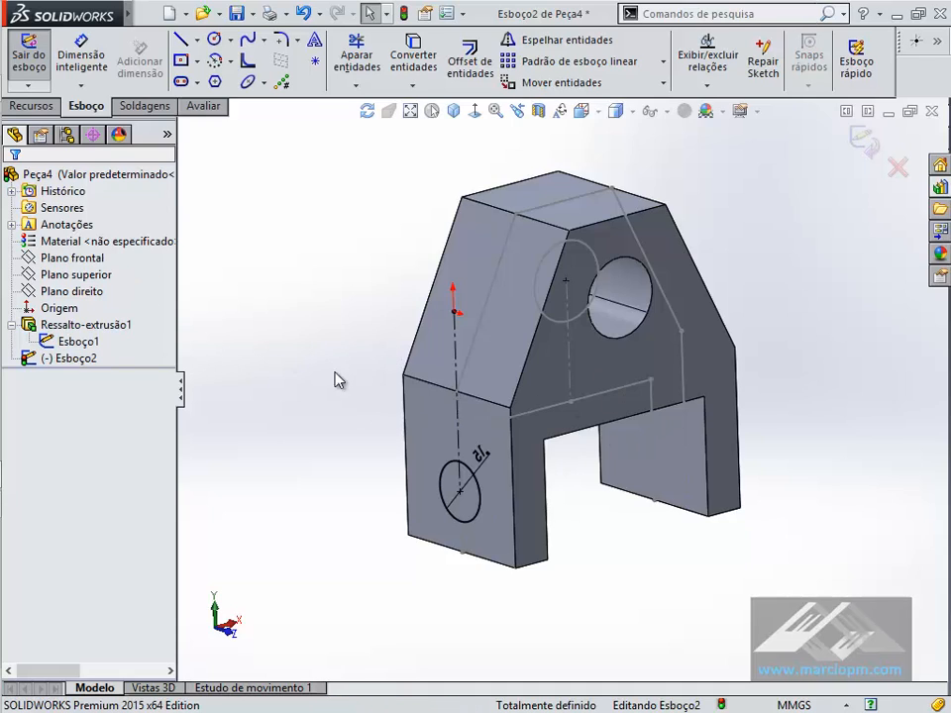
left_click(49, 343)
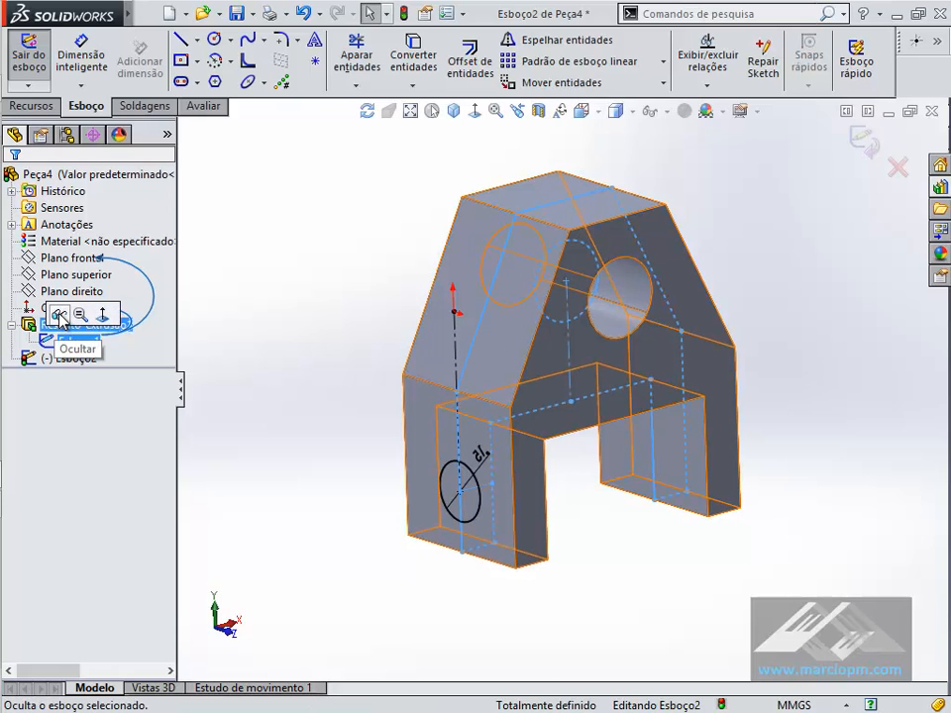
left_click(58, 316)
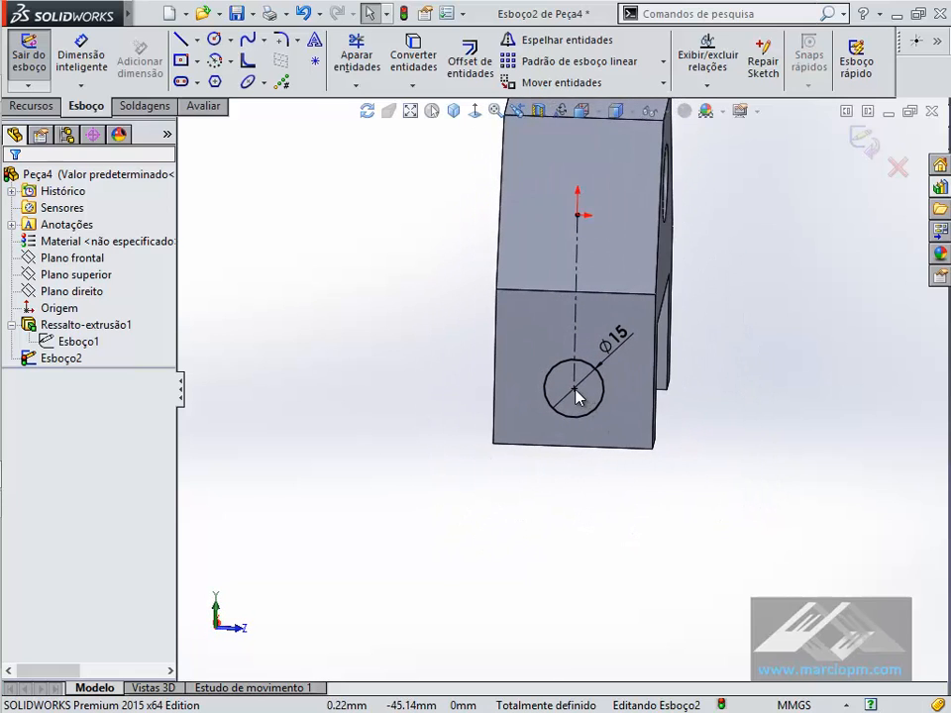
Inspect the coincident relation on the 15 mm circle's centre and the Esboço1 geometry it references
left_click(576, 390)
left_click(78, 240)
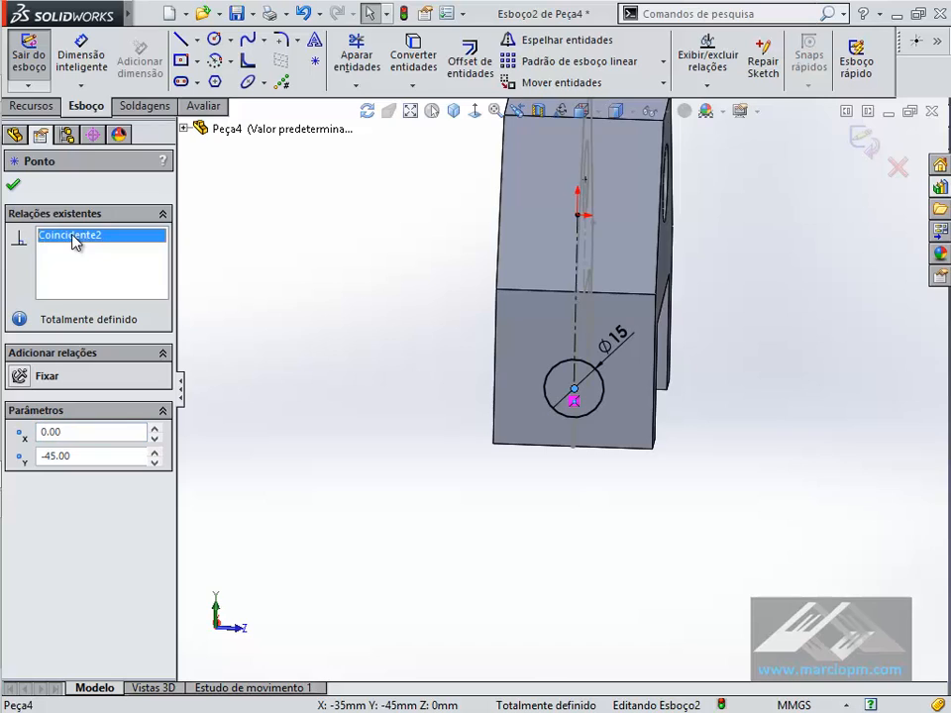
left_click(333, 292)
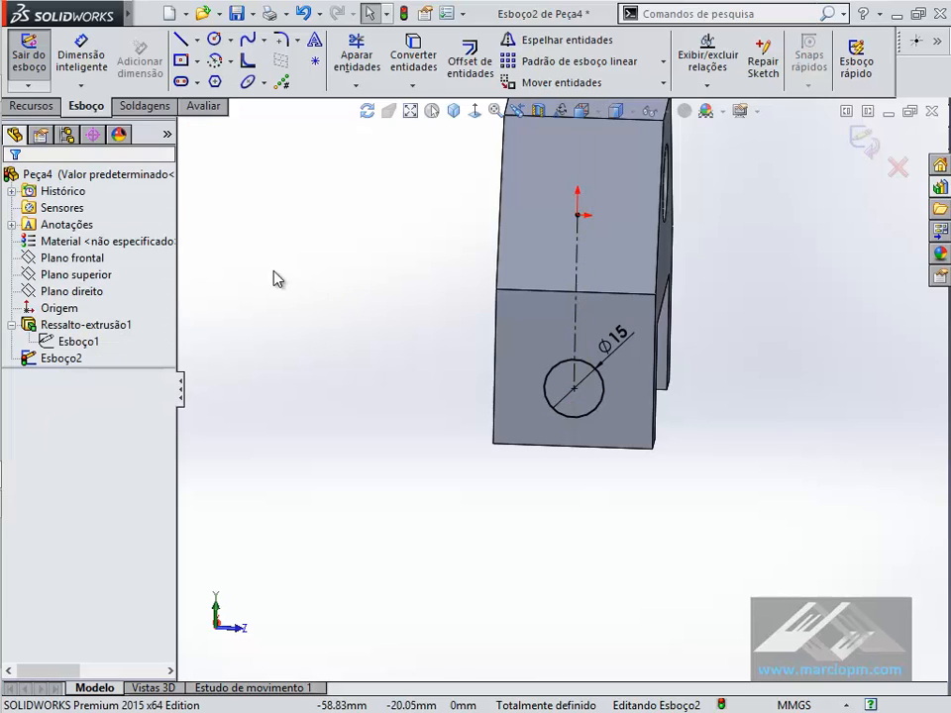
left_click(574, 390)
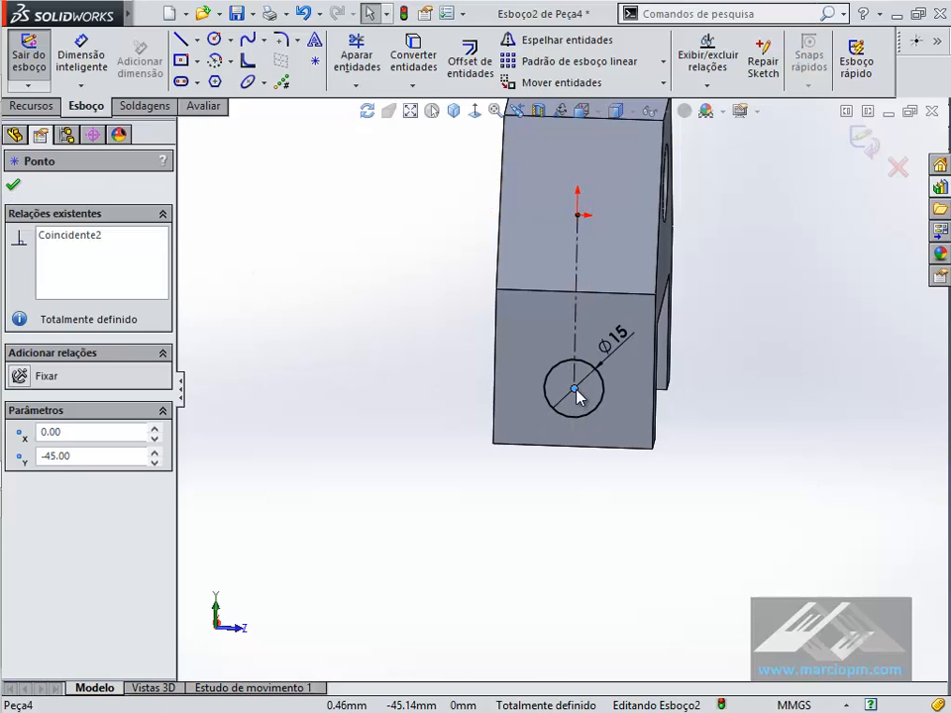
left_click(85, 237)
mouse_move(773, 458)
middle_mouse_down()
mouse_move(779, 463)
mouse_move(596, 446)
mouse_move(472, 348)
mouse_move(486, 346)
mouse_move(452, 335)
mouse_move(443, 350)
middle_mouse_up()
scroll(444, 351, "down", 3)
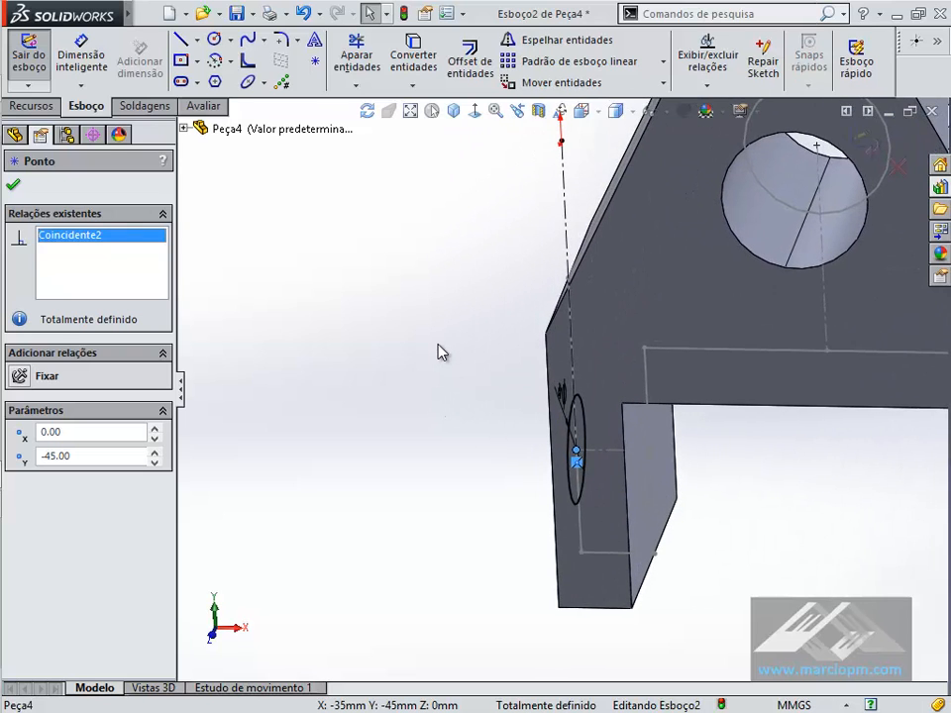
key("Escape")
scroll(440, 351, "up", 1)
scroll(442, 351, "up", 3)
middle_click_drag(440, 352, 438, 424)
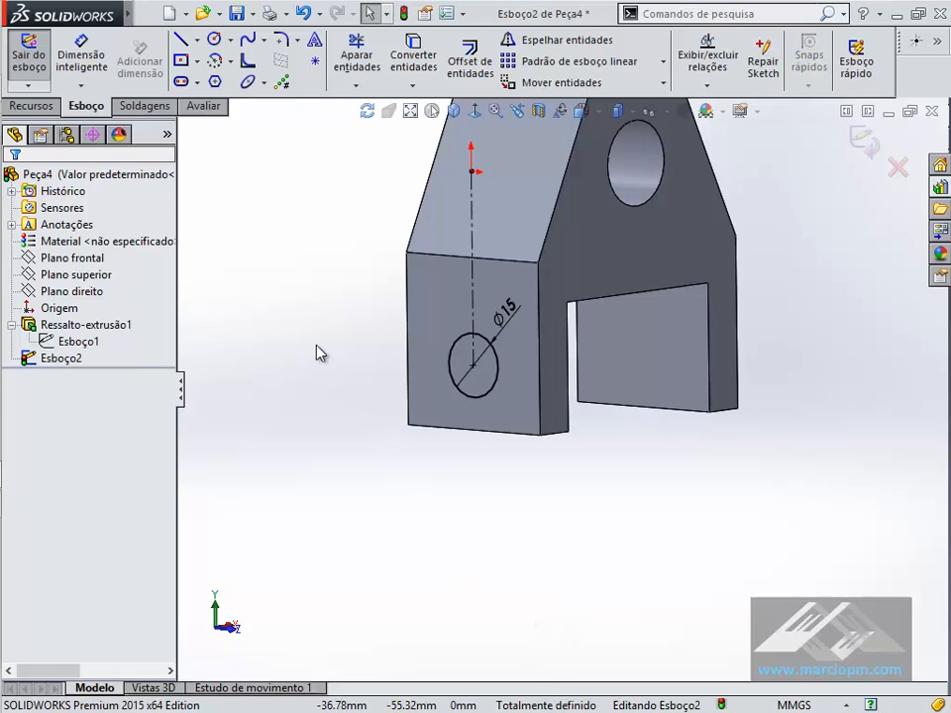
Cut the 15 mm circle through both legs with an extruded cut set to Passante
middle_click_drag(317, 354, 482, 424)
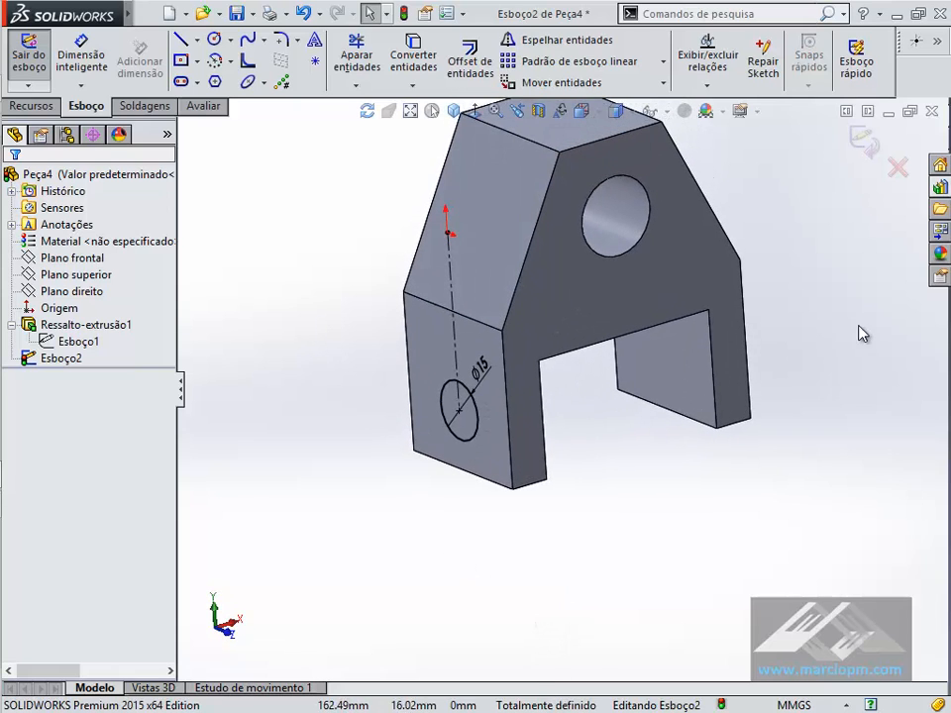
left_click(43, 108)
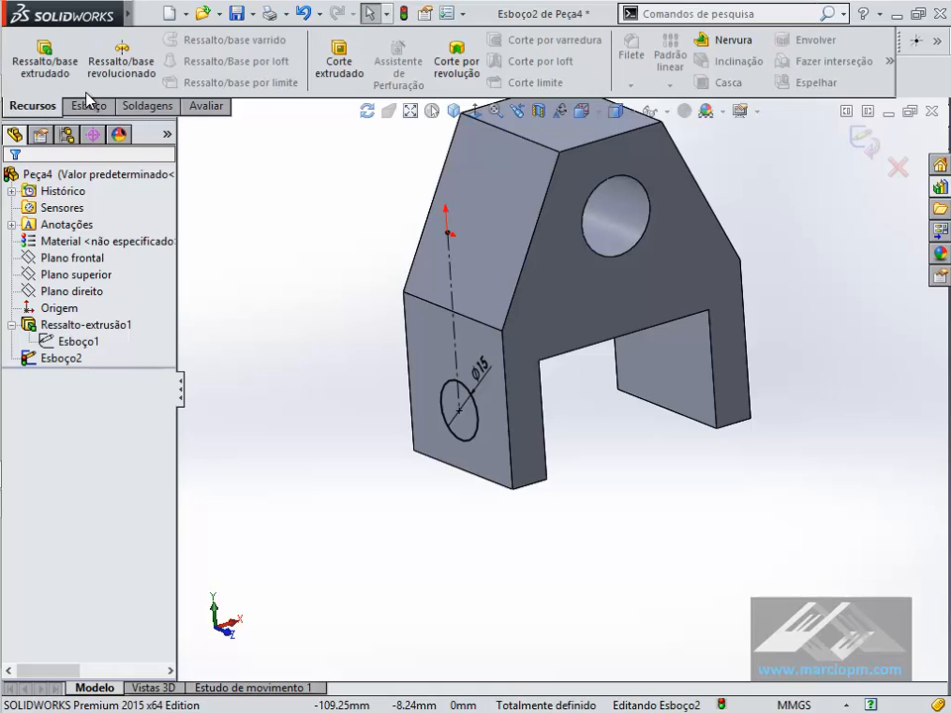
left_click(339, 52)
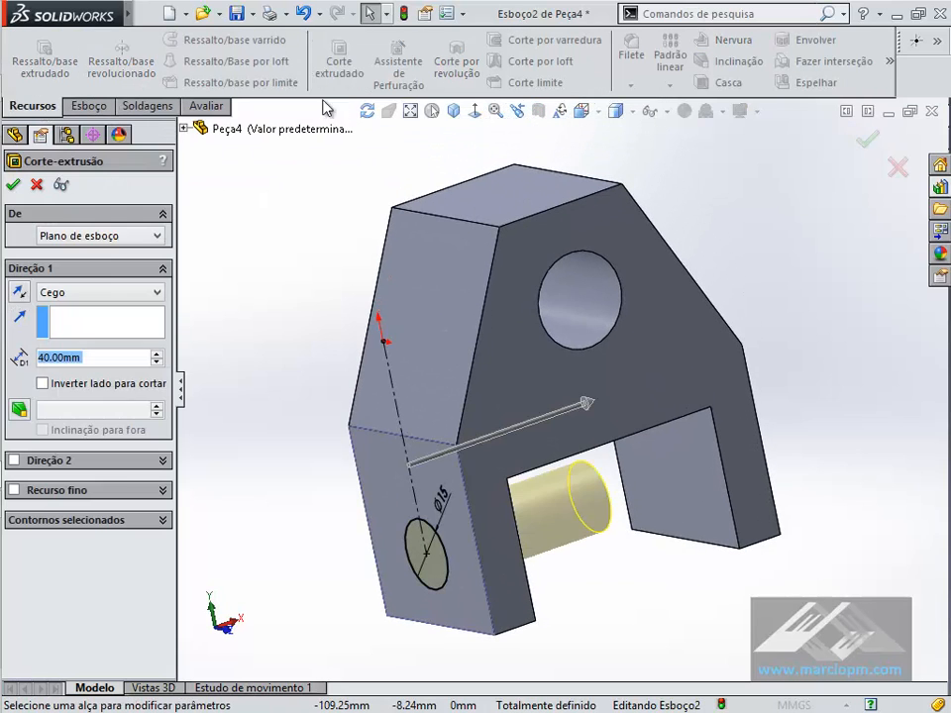
left_click(104, 289)
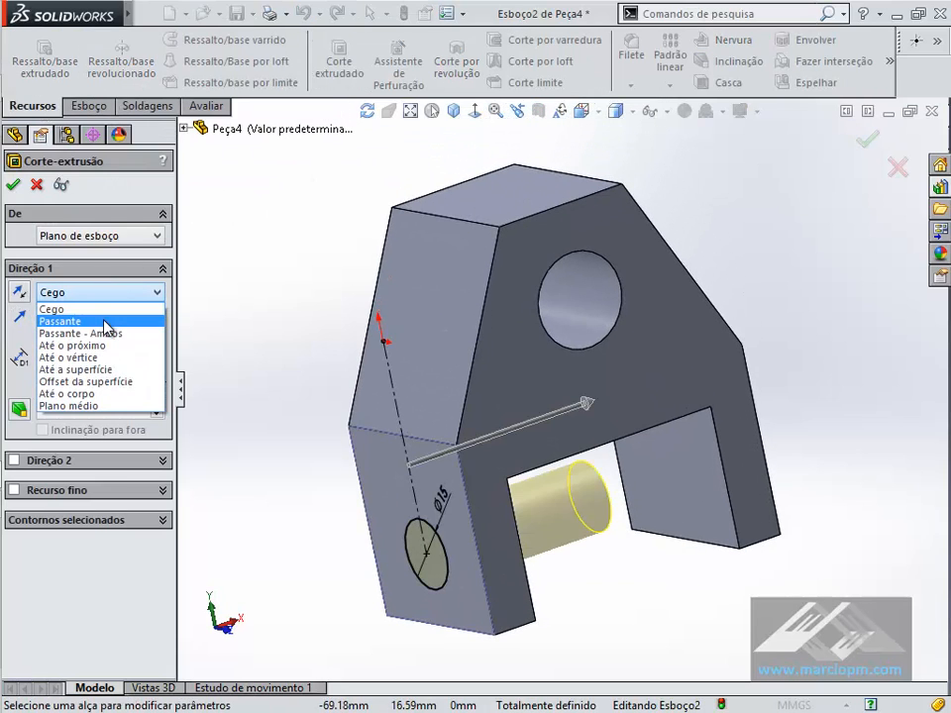
left_click(100, 321)
left_click(15, 185)
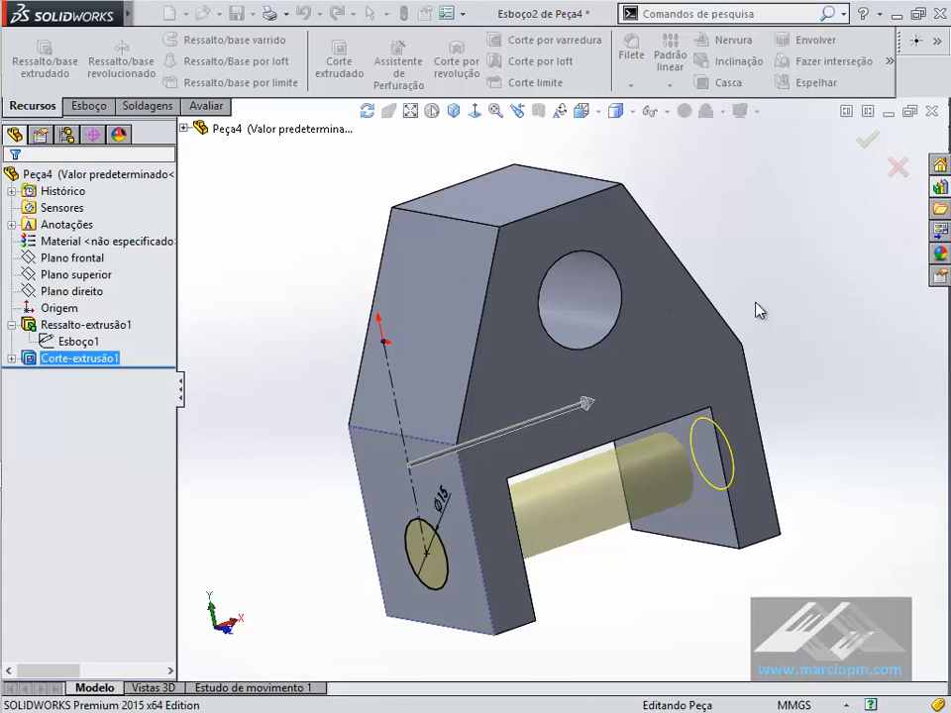
scroll(822, 283, "up", 3)
middle_click_drag(821, 282, 775, 302)
left_click(776, 302)
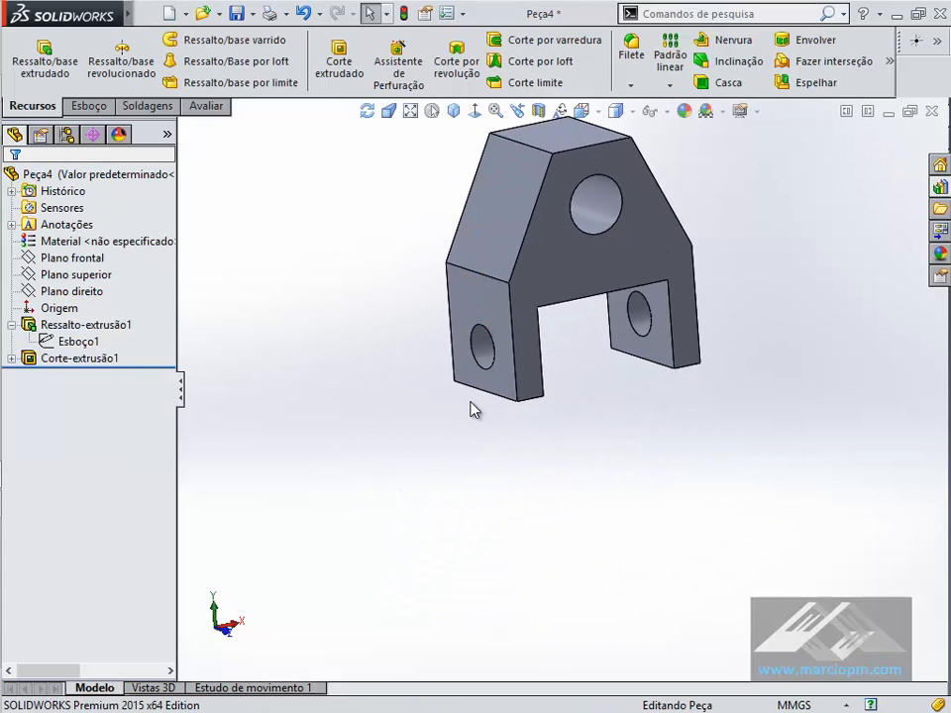
middle_click_drag(473, 409, 748, 319)
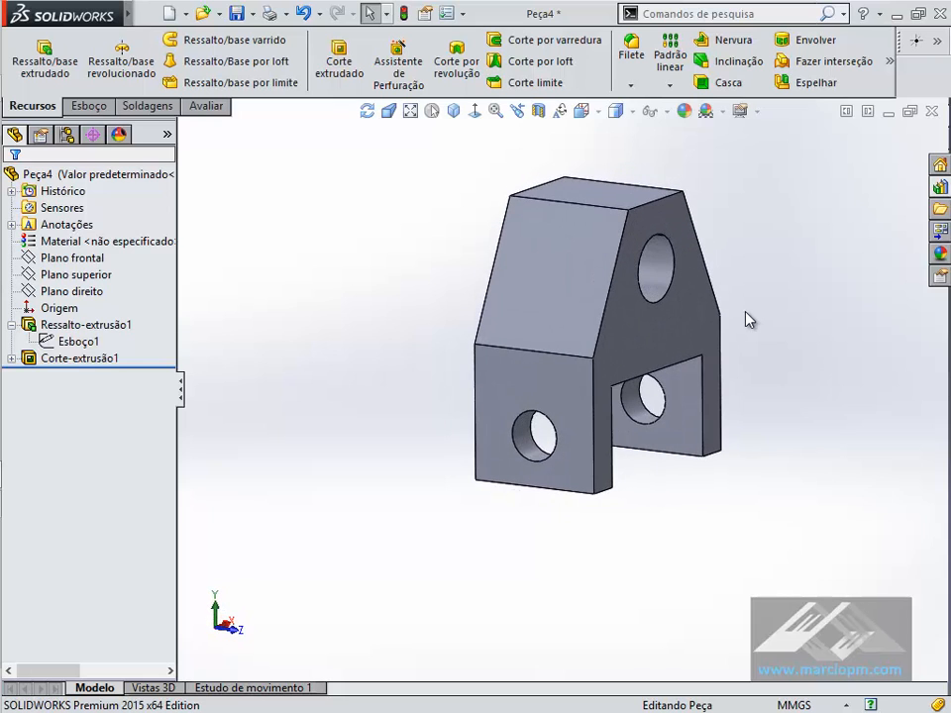
Switch to PDF-XChange Viewer to compare the part with the coupling exercise and the example above it, and return to SOLIDWORKS
key("alt+Tab")
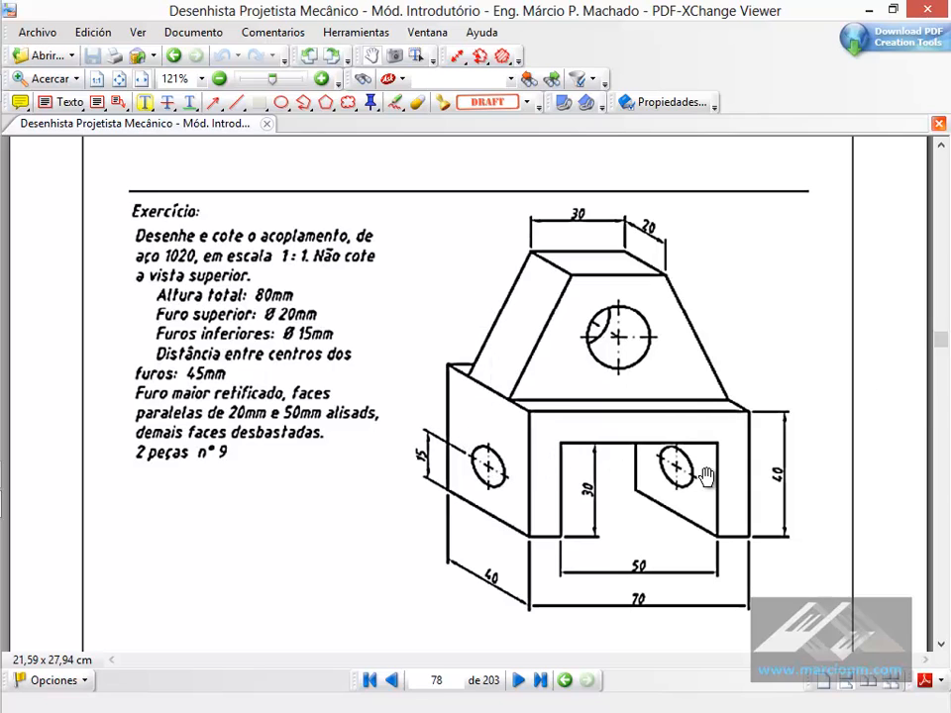
key("alt+Tab")
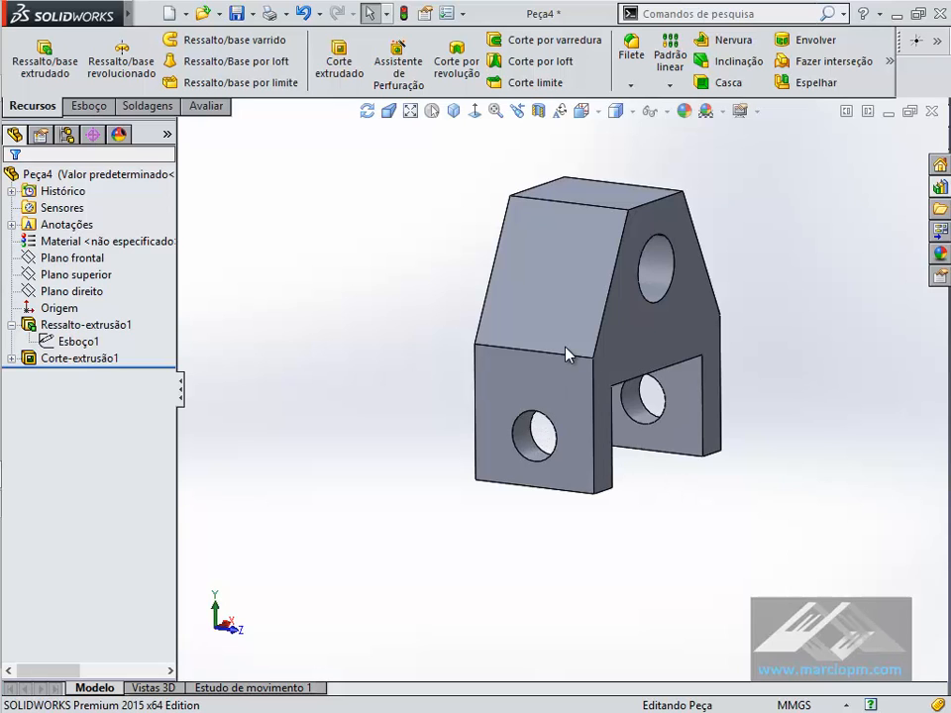
key("alt+Tab")
scroll(650, 412, "up", 5)
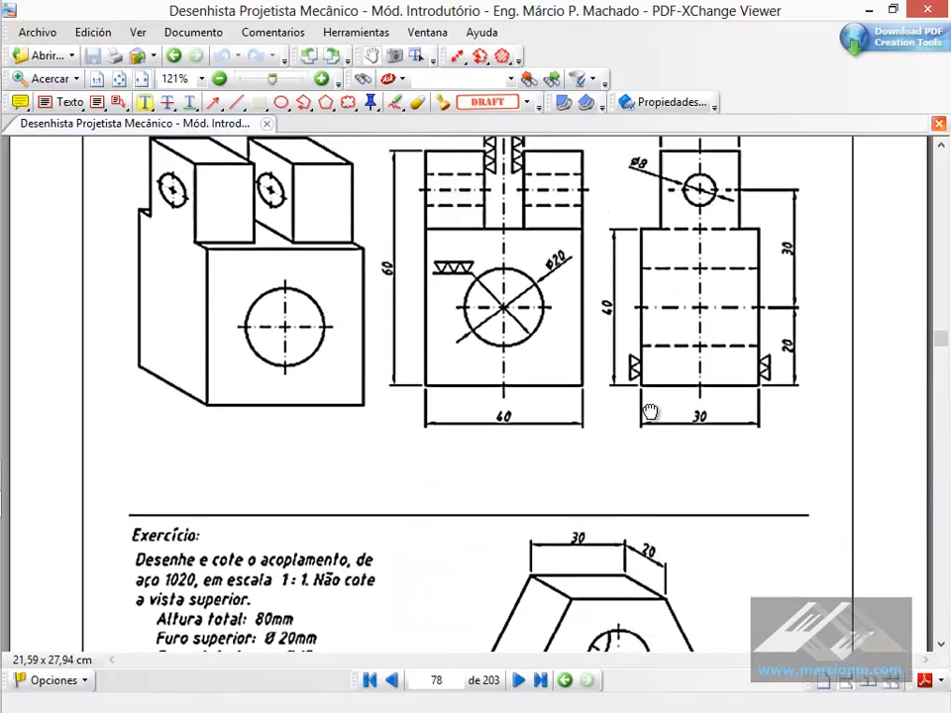
scroll(650, 412, "up", 3)
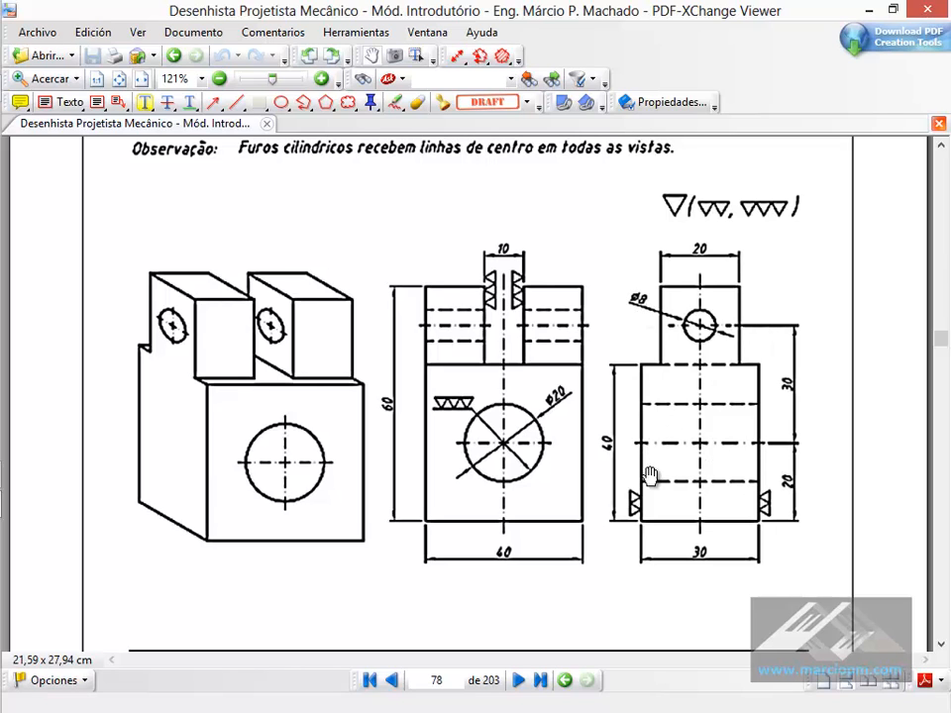
scroll(711, 238, "down", 6)
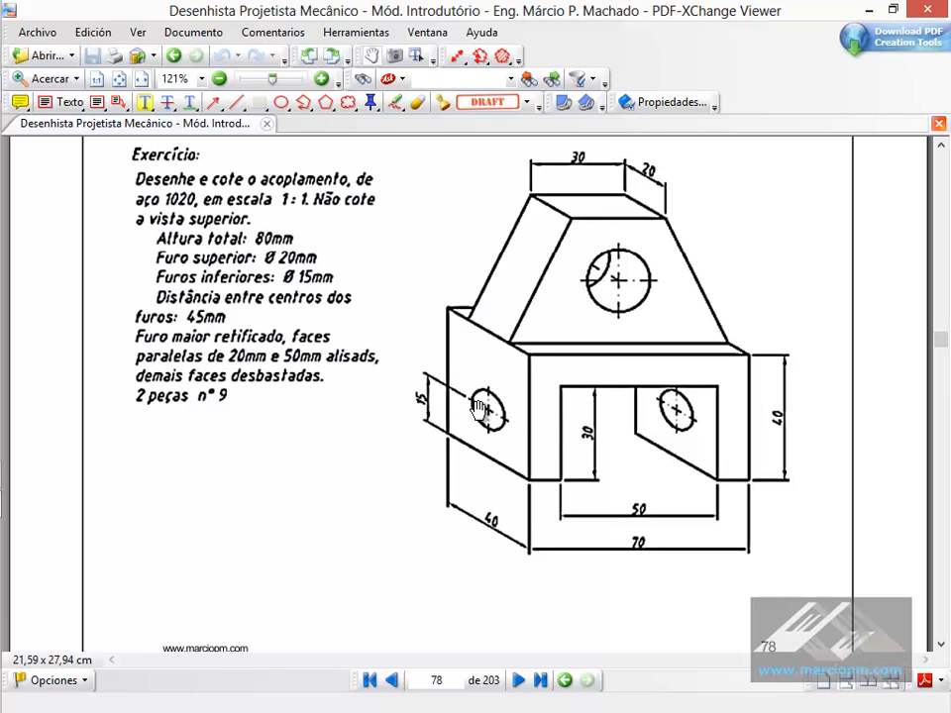
key("alt+Tab")
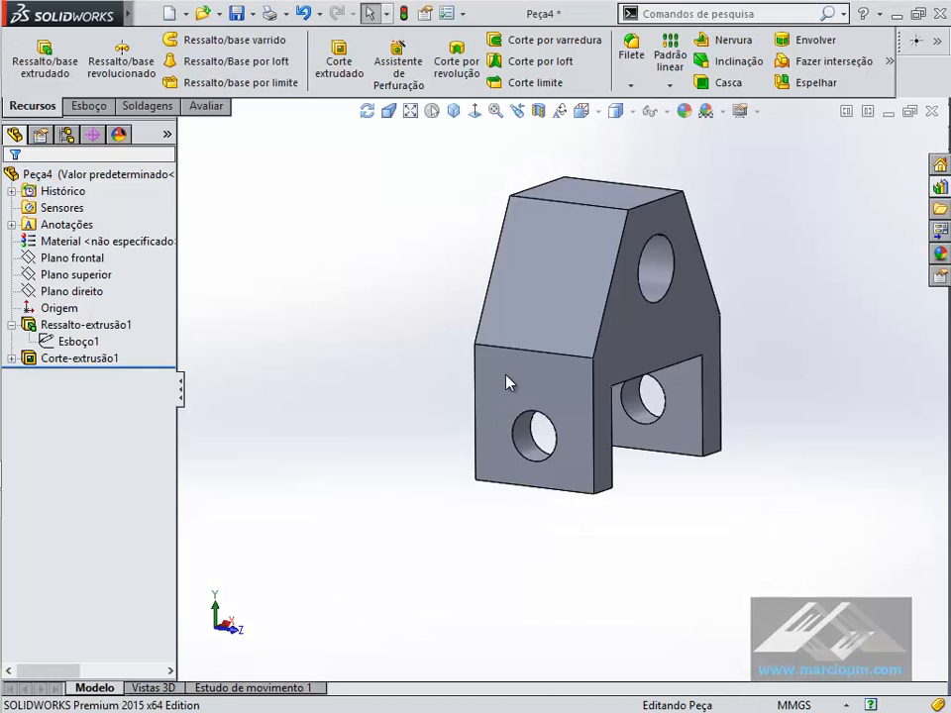
Sketch a corner rectangle on the leg's outer side face, from the part's upper corner down to the sloped face's lower edge
left_click(506, 382)
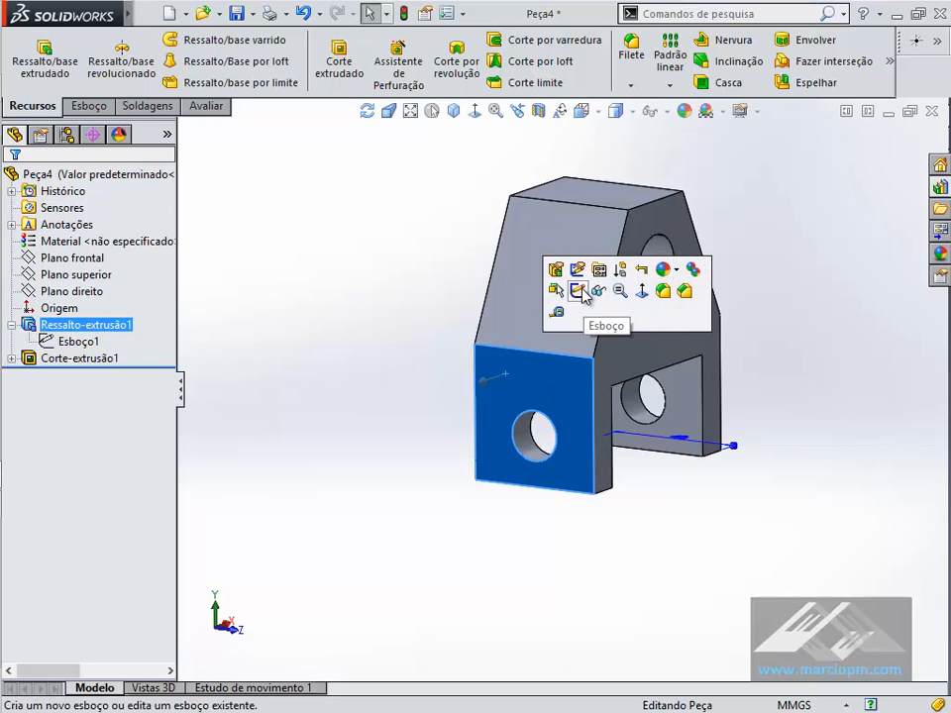
middle_click_drag(575, 383, 511, 299)
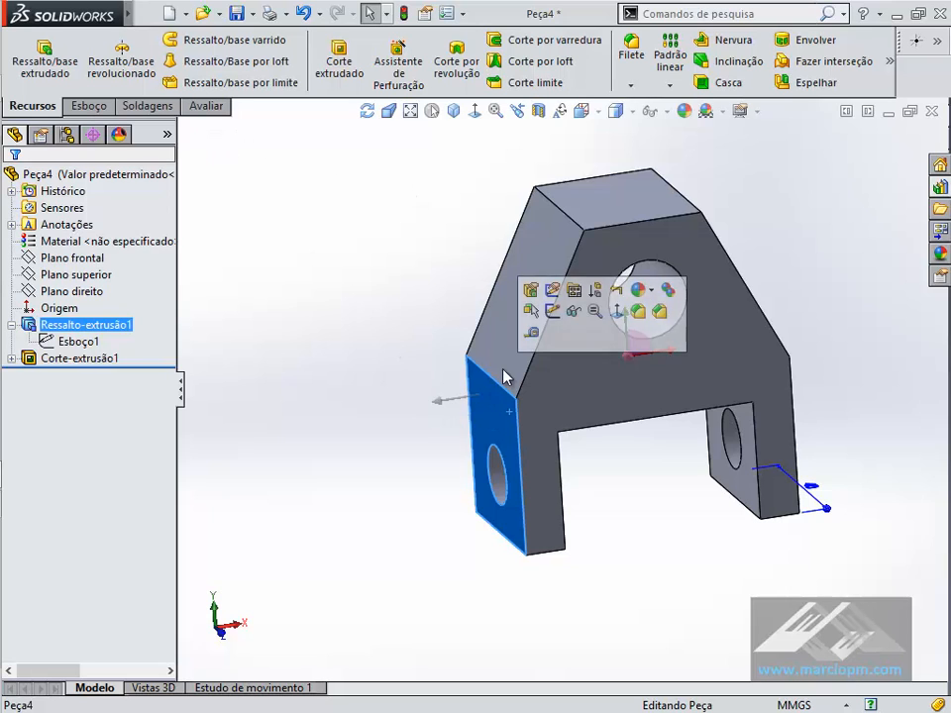
left_click(550, 317)
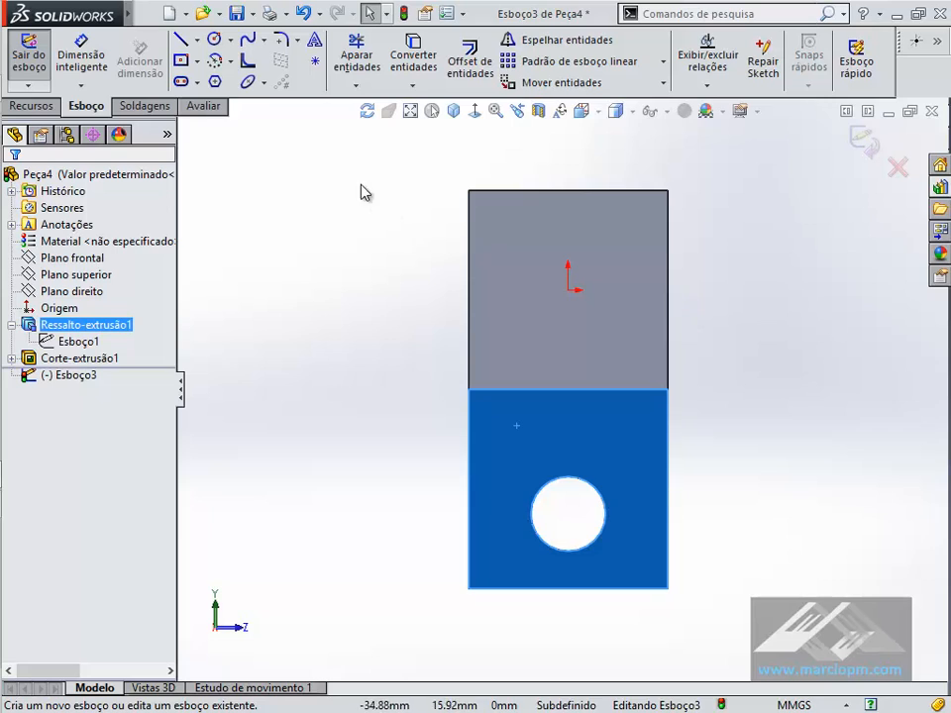
left_click(197, 62)
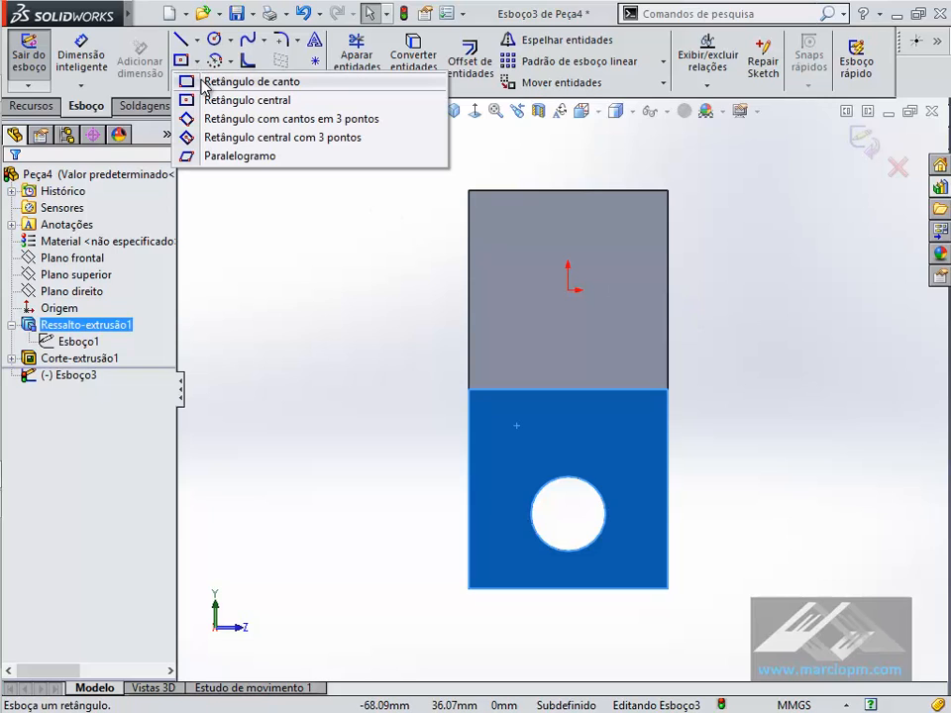
left_click(238, 81)
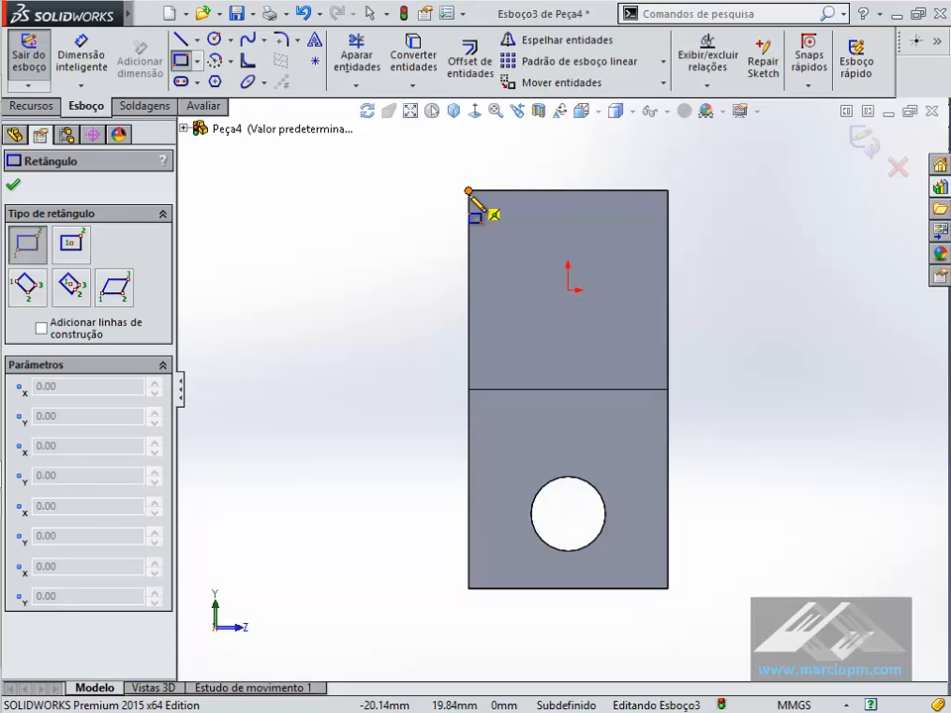
left_click(468, 190)
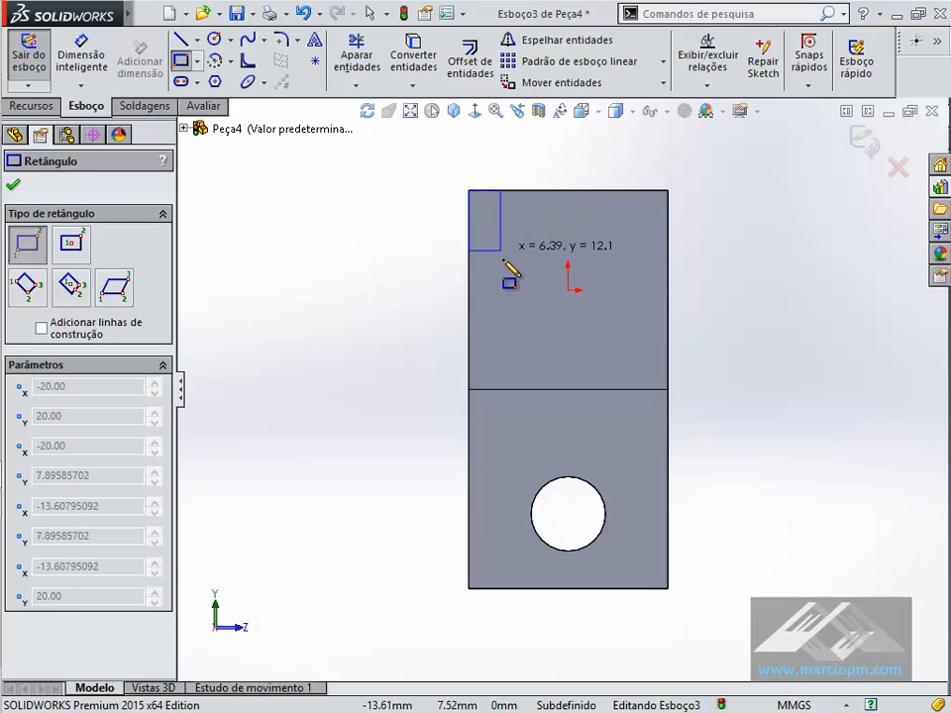
left_click(528, 390)
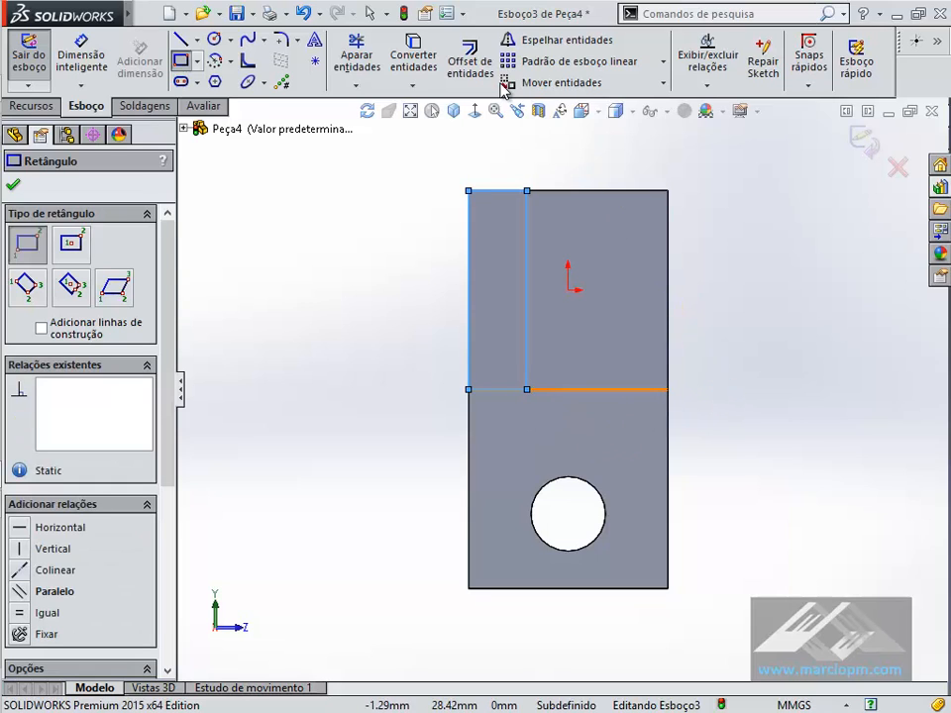
left_click(373, 14)
Switch to PDF-XChange Viewer to check the thickness of the coupling's upper part, and return to SOLIDWORKS
middle_click_drag(394, 258, 411, 357)
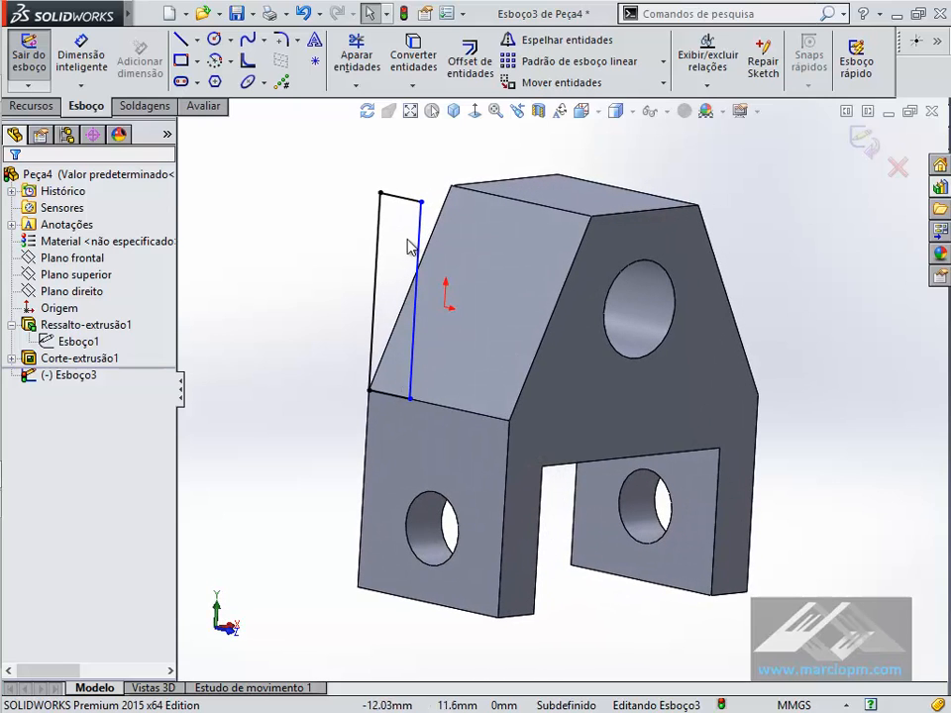
key("alt+Tab")
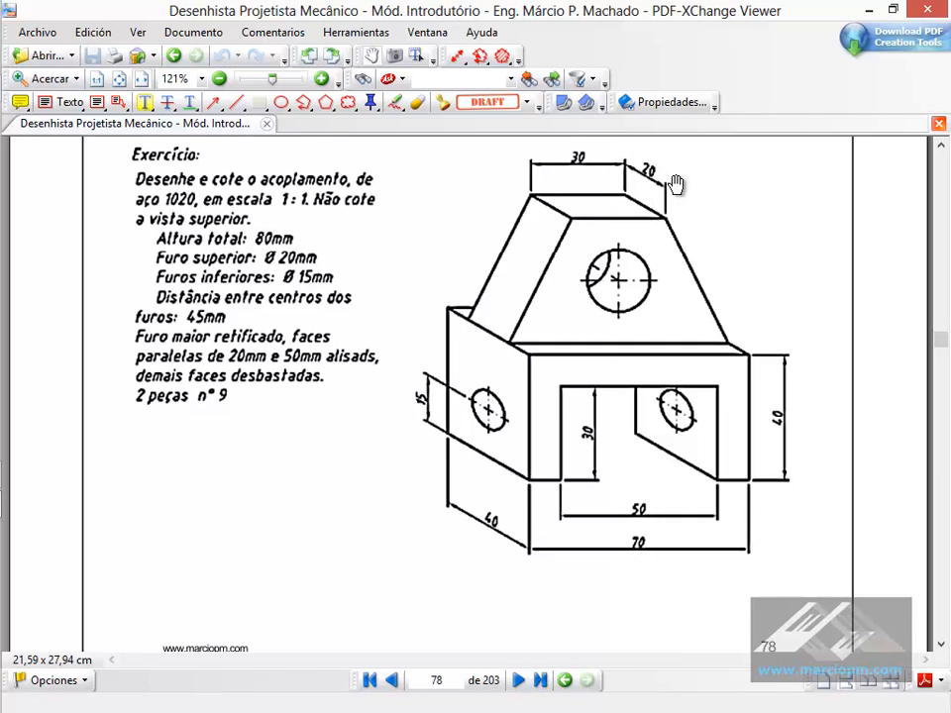
key("alt+Tab")
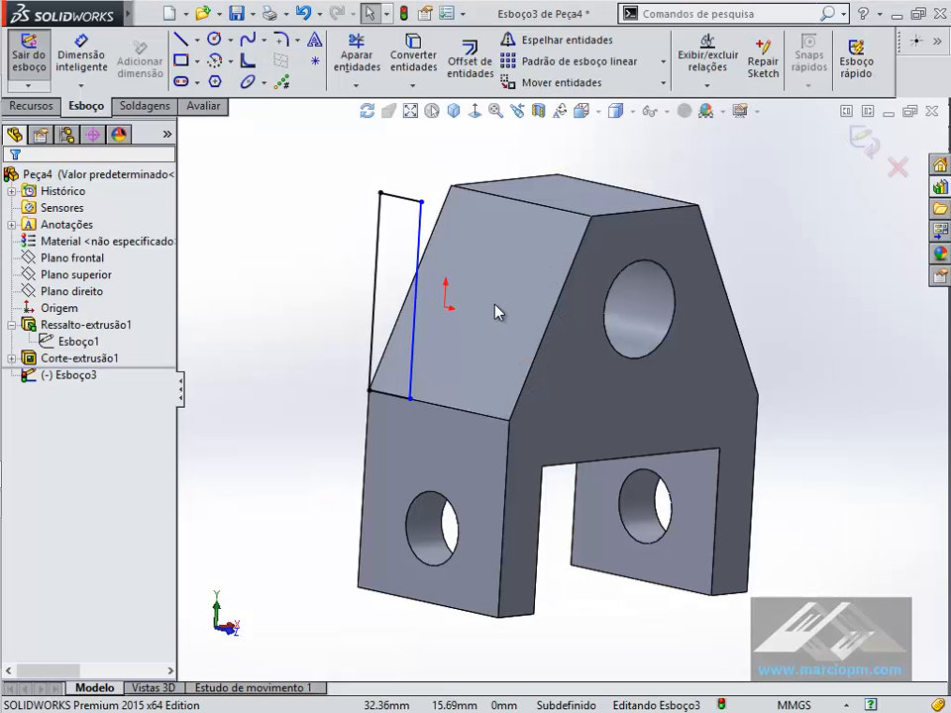
middle_click_drag(498, 429, 548, 422)
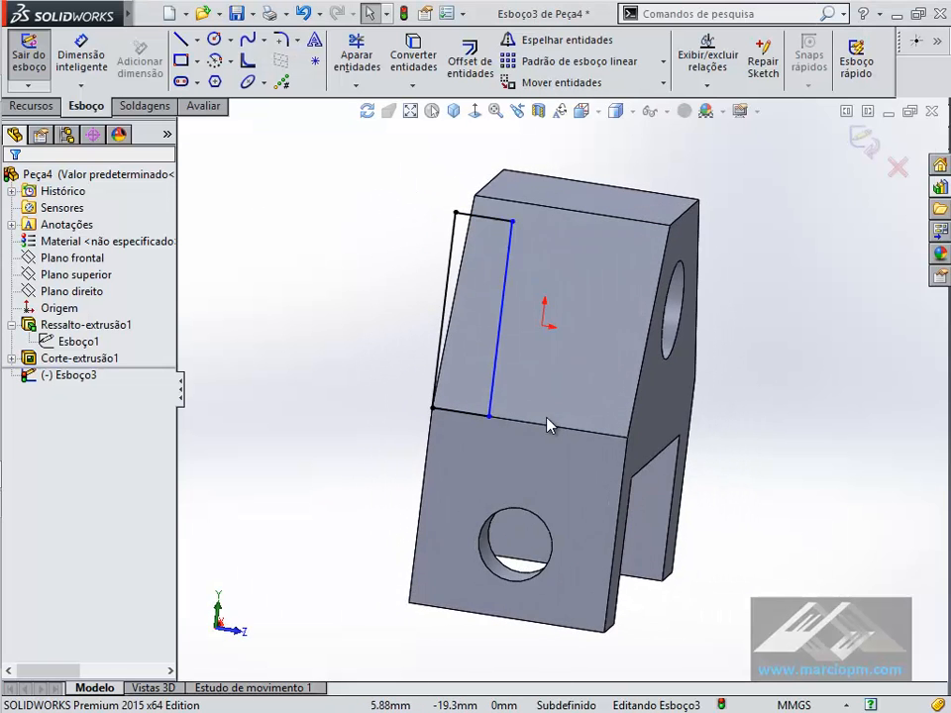
View the sketch face-on and draw a vertical centreline from the origin to the midpoint of the part's upper edge
left_click(592, 115)
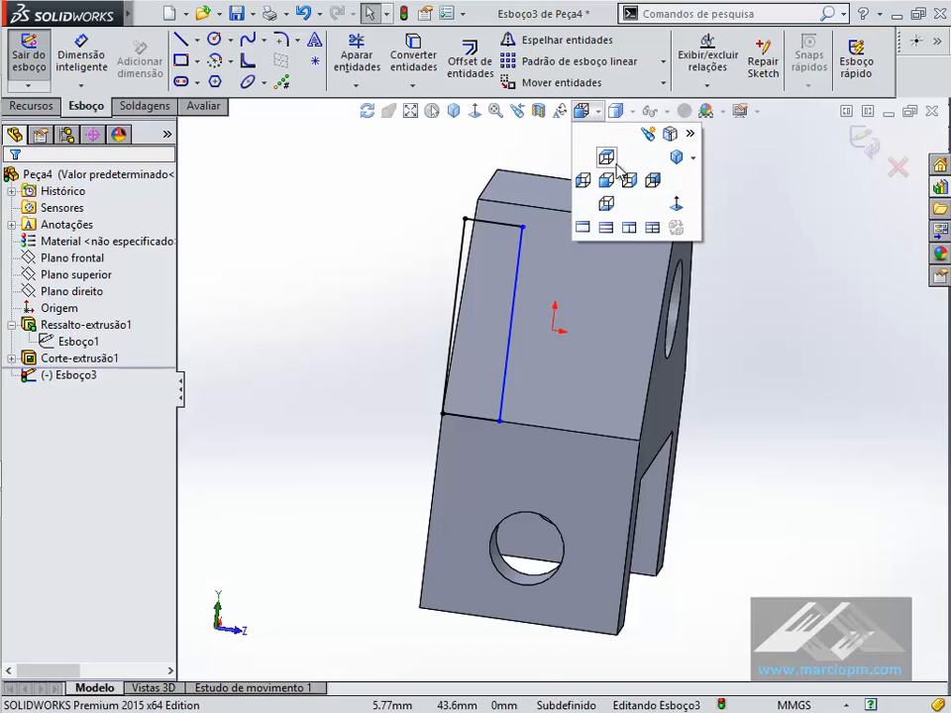
left_click(678, 206)
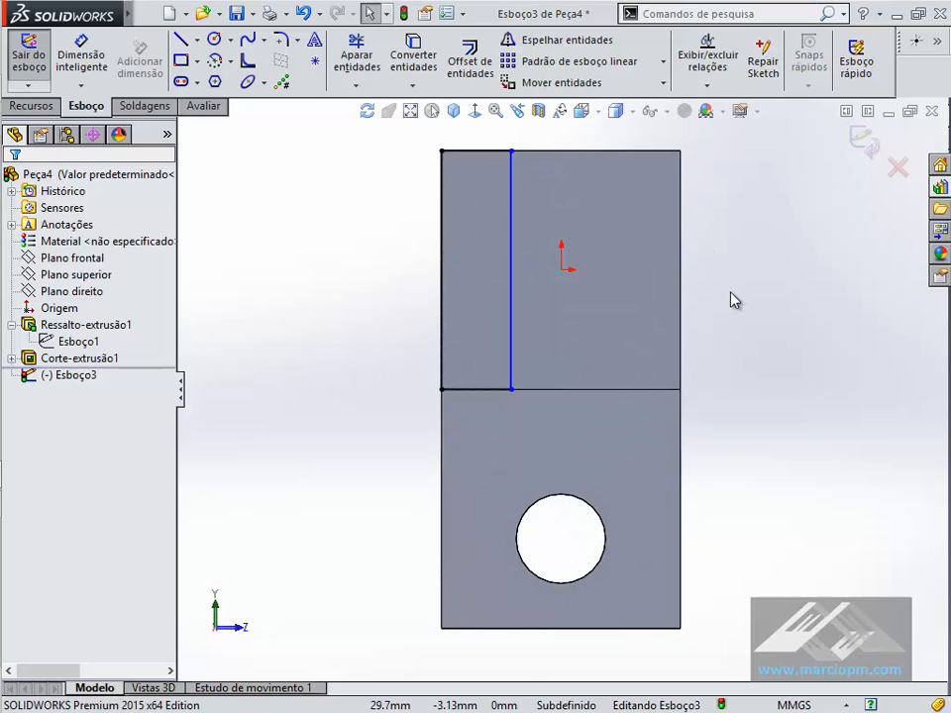
scroll(722, 397, "up", 2)
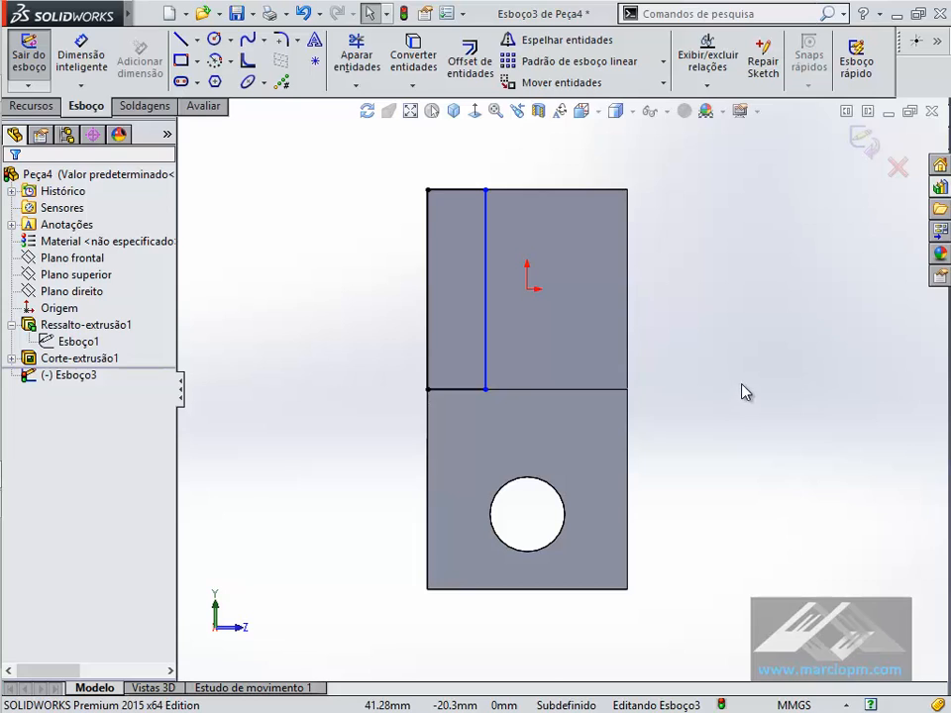
left_click(197, 39)
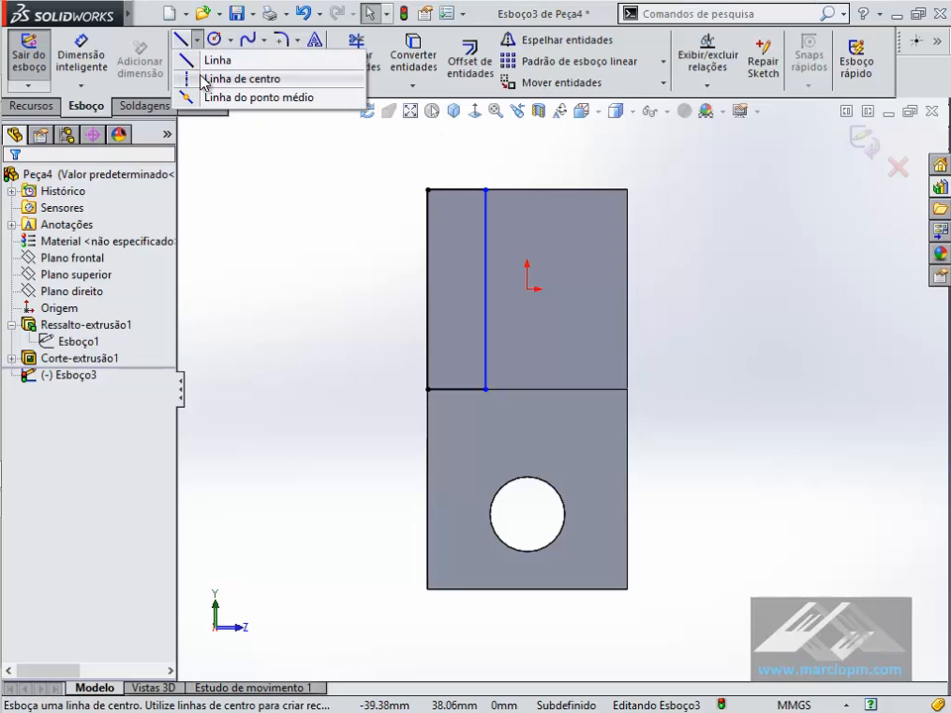
left_click(206, 78)
left_click(527, 289)
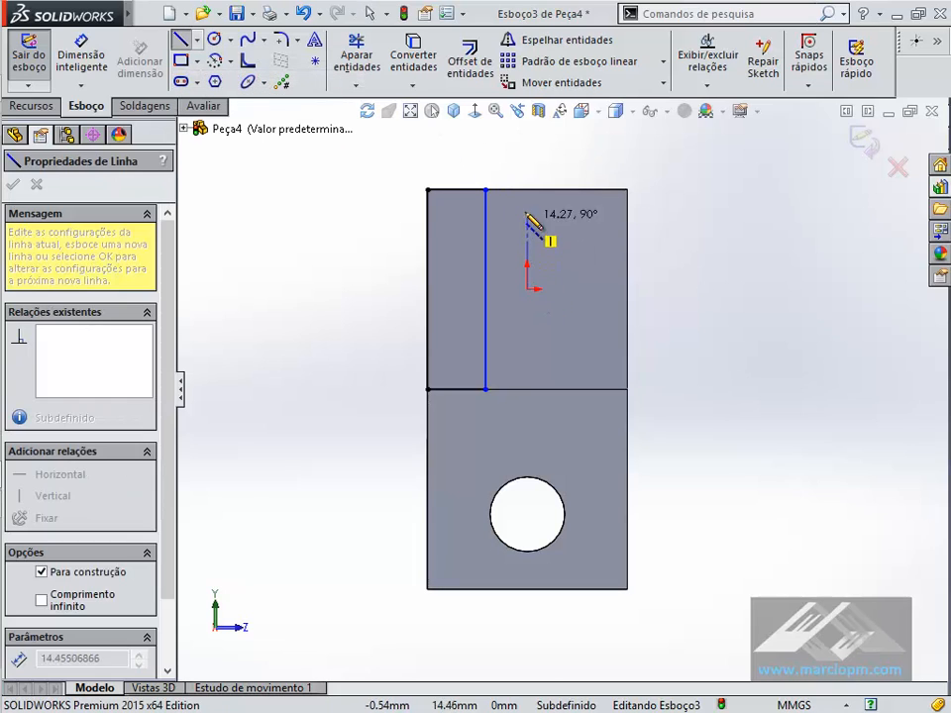
left_click(527, 190)
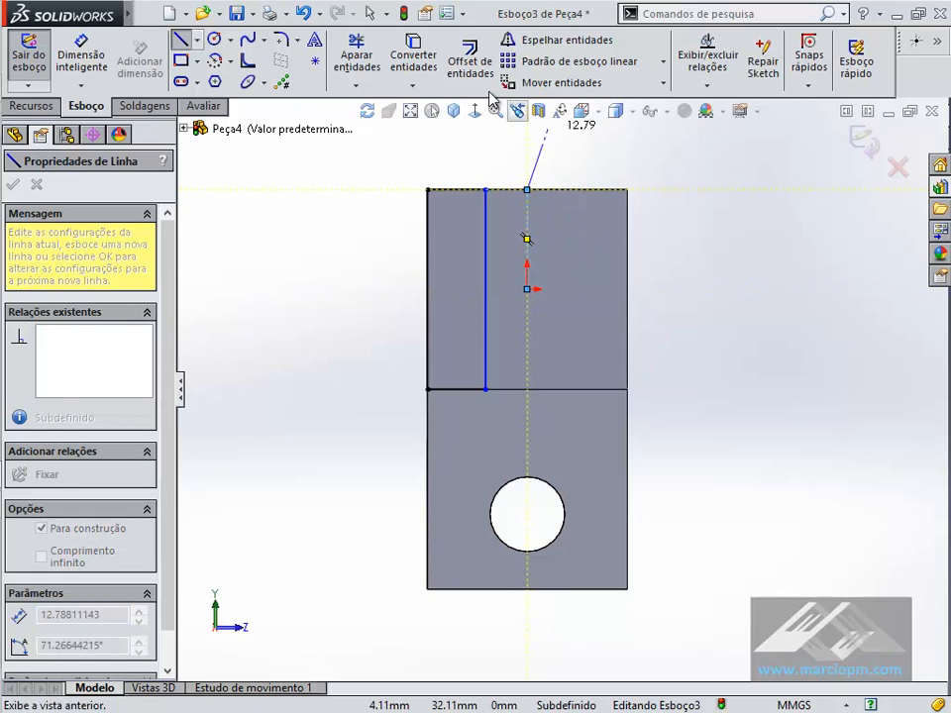
key("Escape")
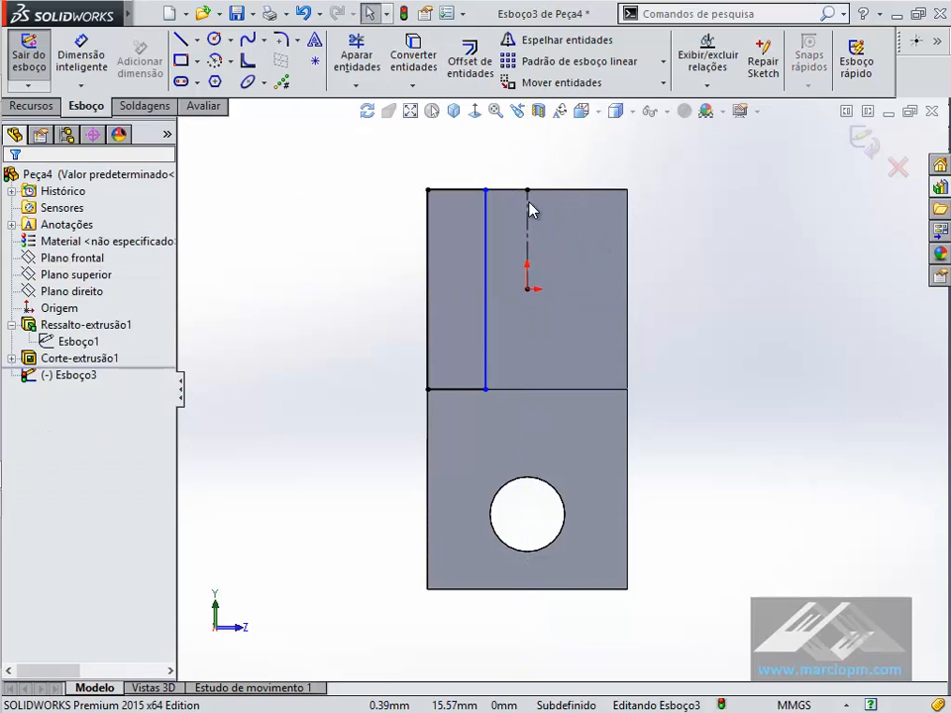
Mirror the rectangle's four lines about the vertical centreline and move the mirrored inner line outward to test the symmetry
left_click(551, 44)
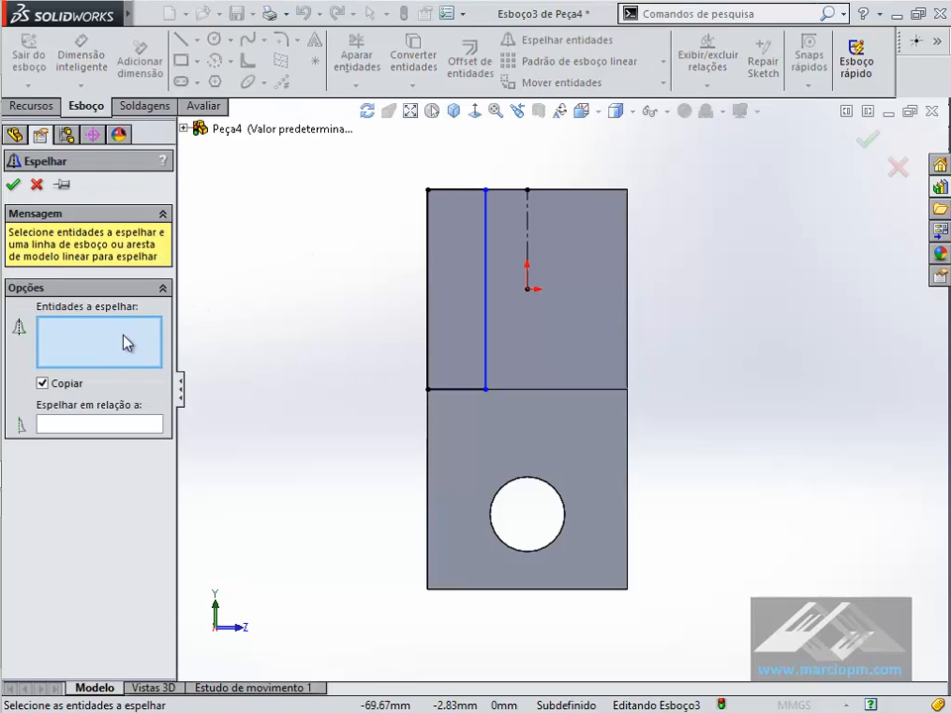
left_click_drag(405, 167, 492, 422)
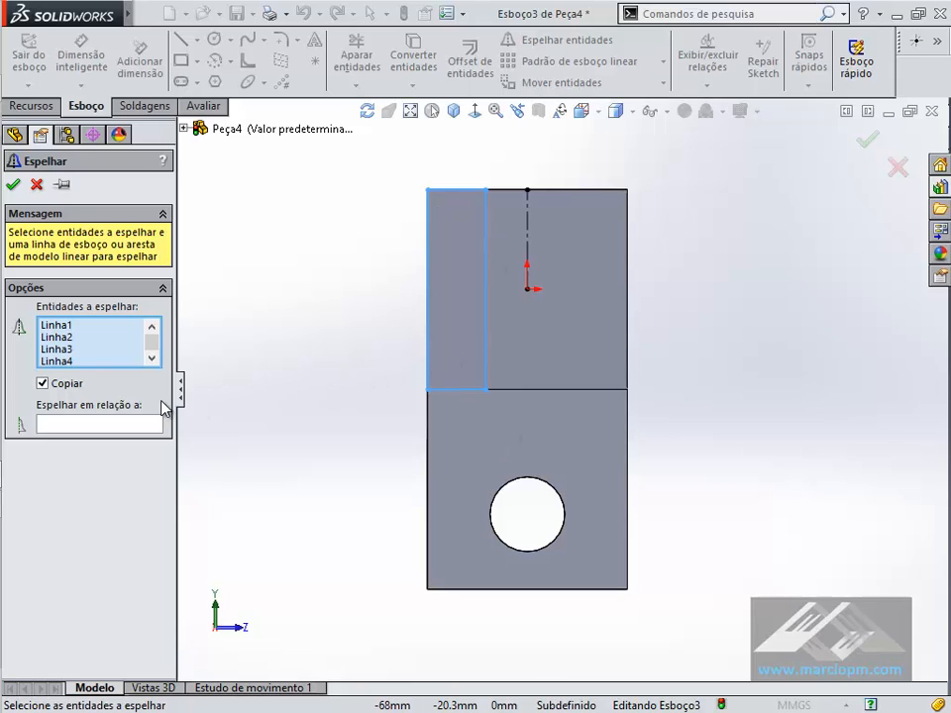
left_click(72, 425)
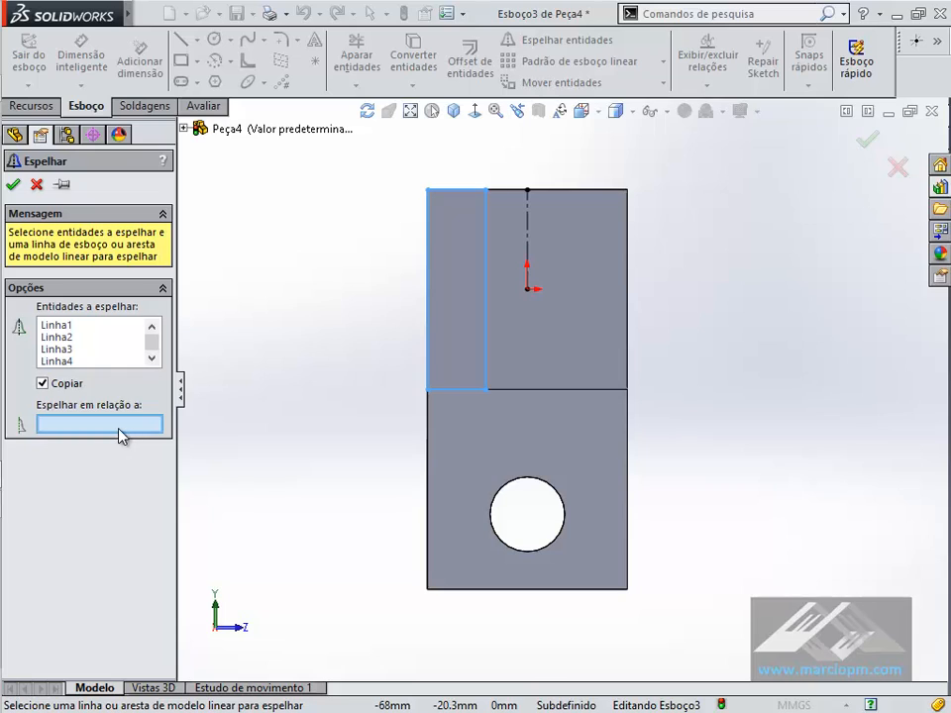
left_click(528, 217)
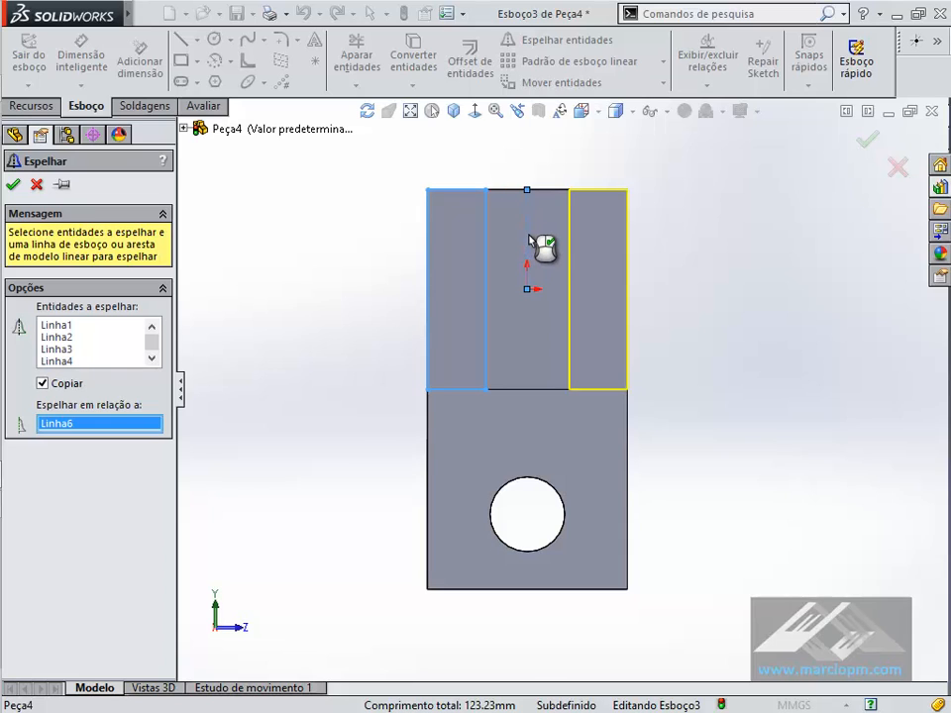
right_click(532, 242)
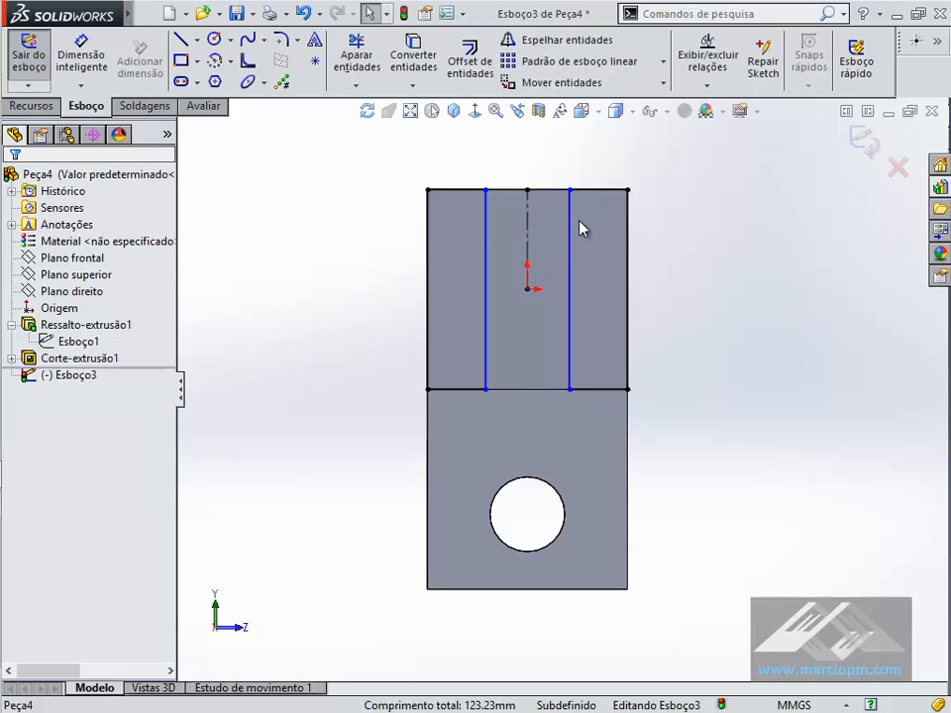
left_click_drag(571, 236, 597, 256)
left_click(733, 338)
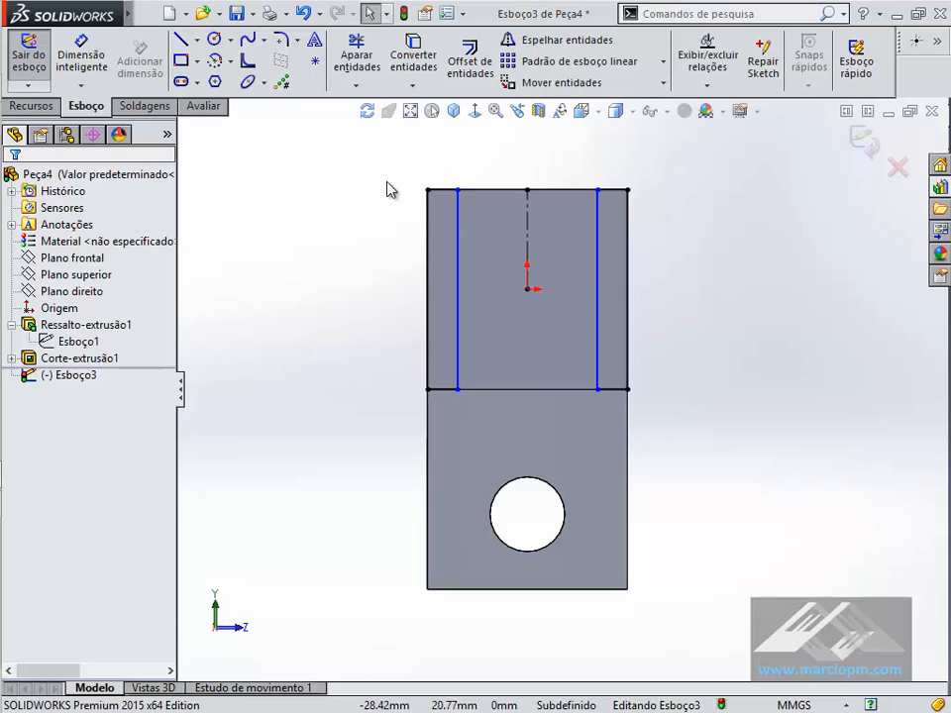
Dimension the distance between the two rectangles' inner vertical lines as 20 mm
left_click(65, 35)
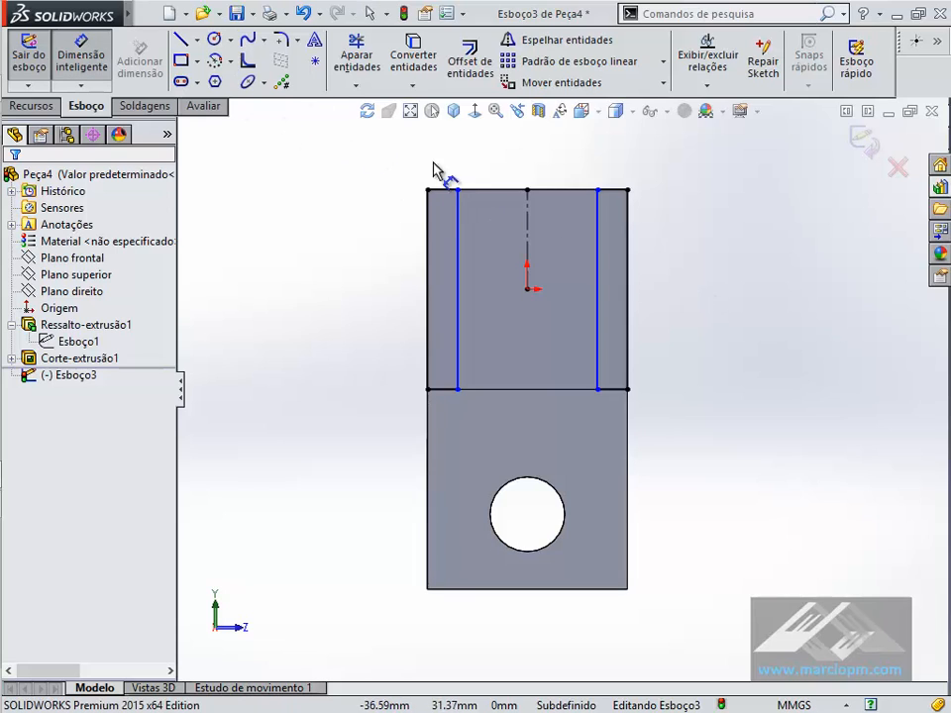
left_click(458, 211)
left_click(599, 210)
left_click(536, 156)
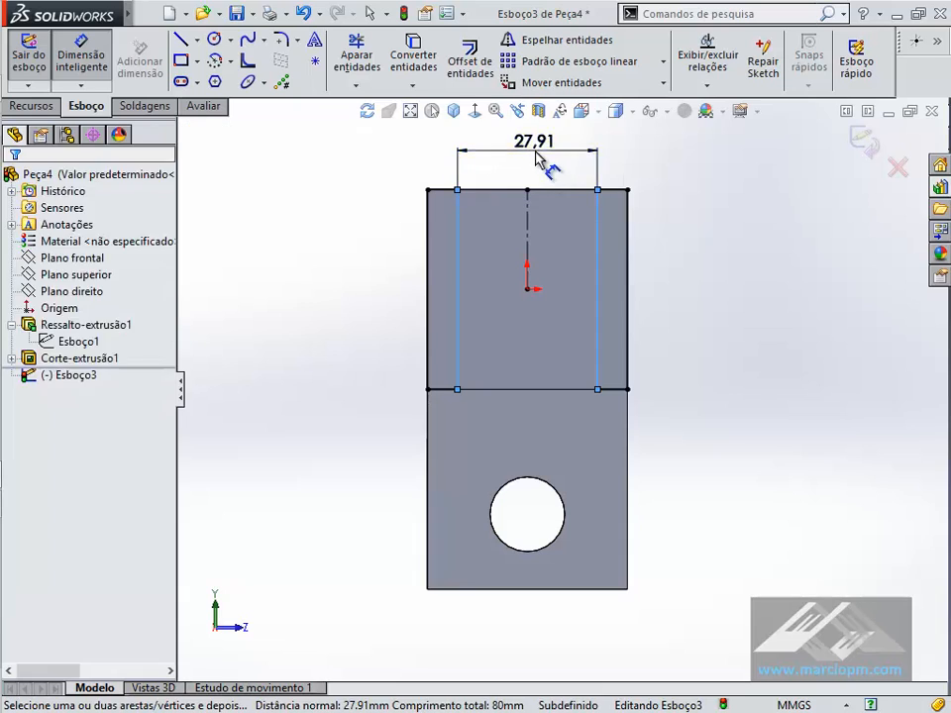
type("20")
key("Return")
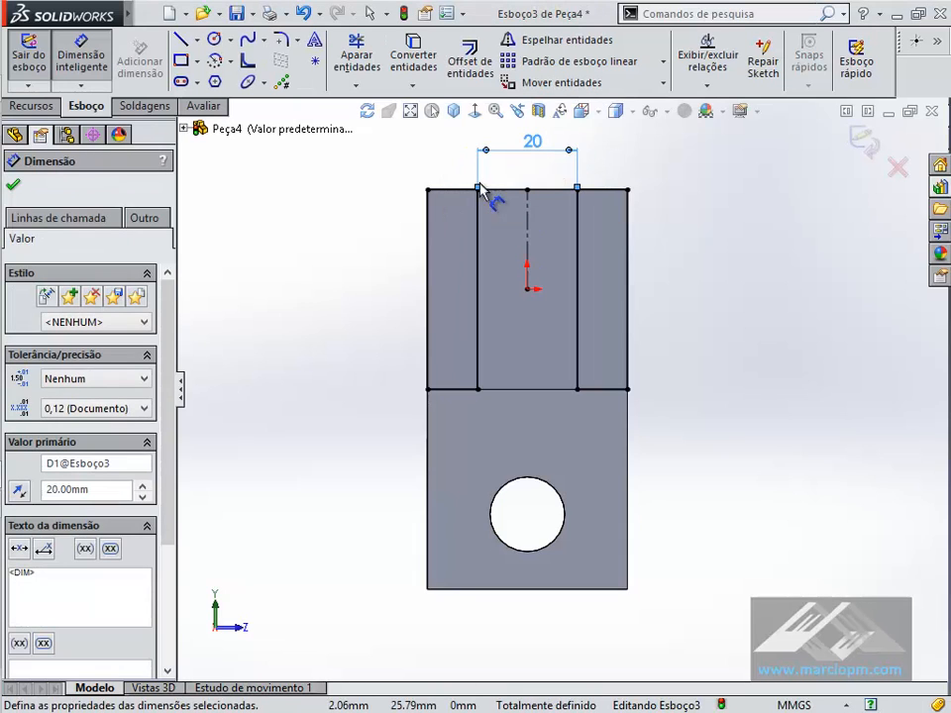
left_click(729, 323)
Cut both rectangles through the upper part with an extruded cut set to Passante
middle_click_drag(729, 323, 729, 324)
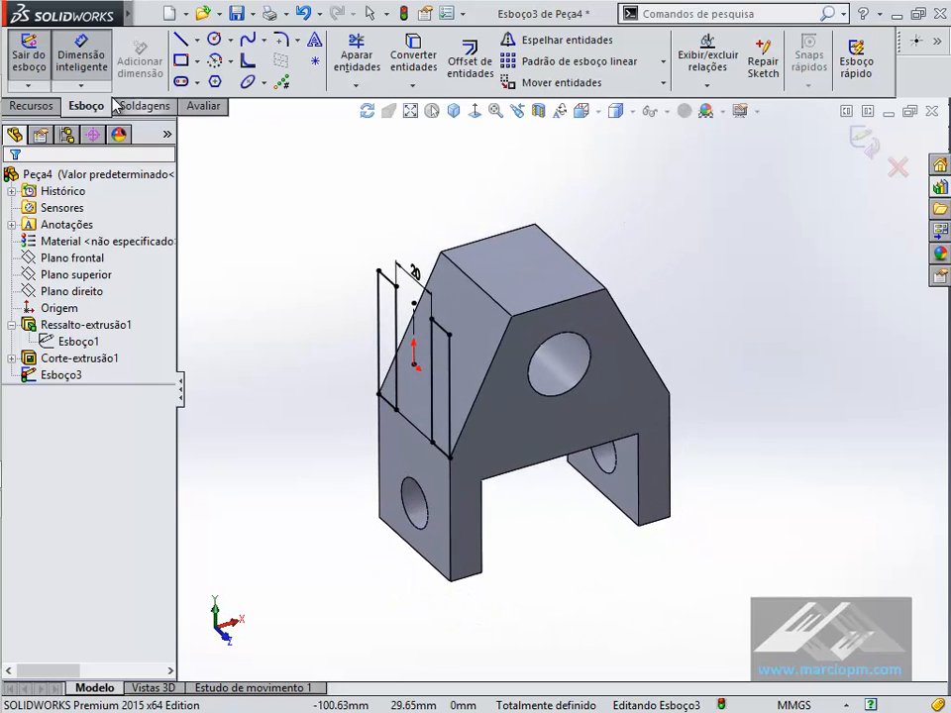
left_click(45, 105)
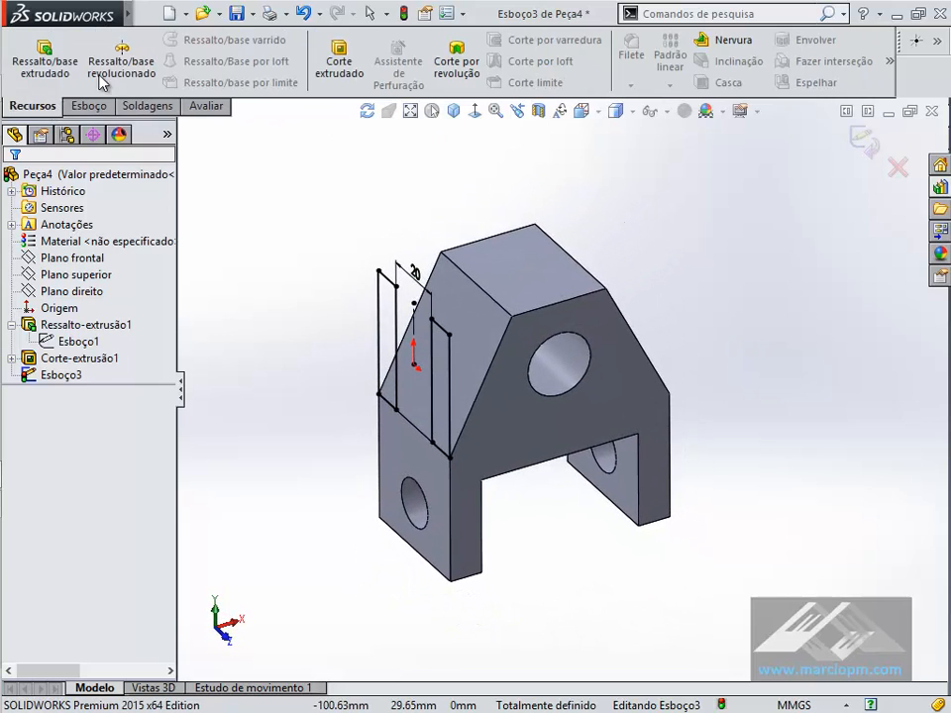
left_click(341, 58)
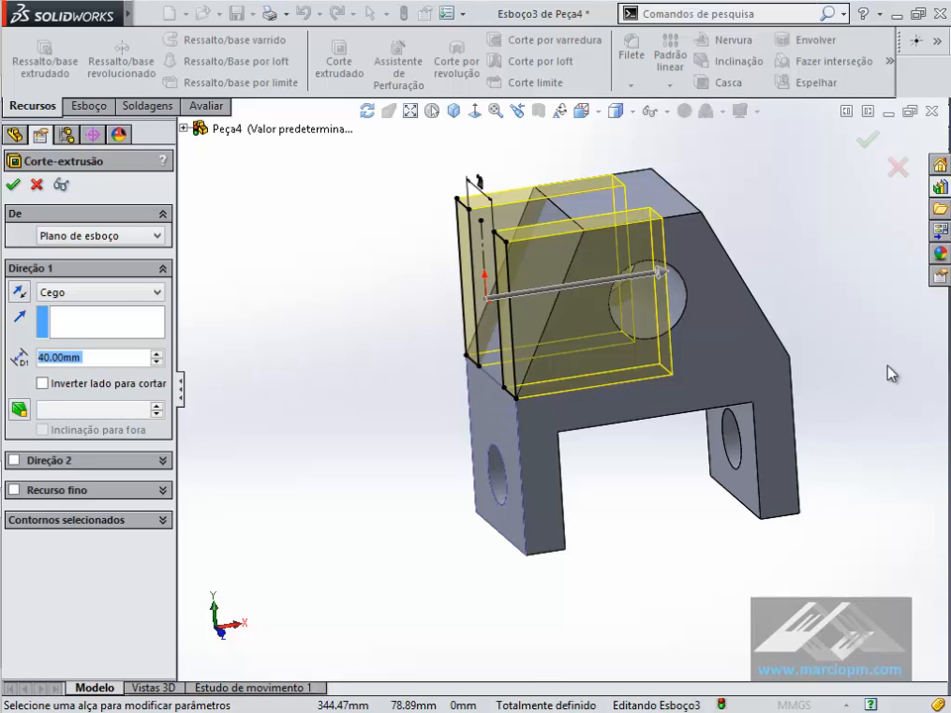
left_click(158, 297)
left_click(121, 319)
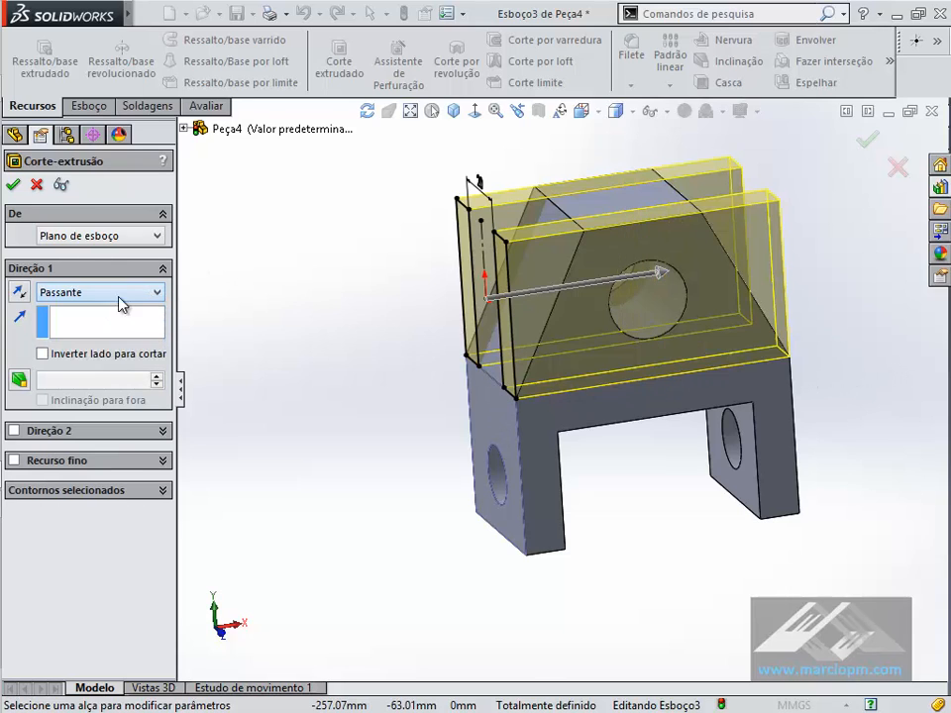
left_click(14, 185)
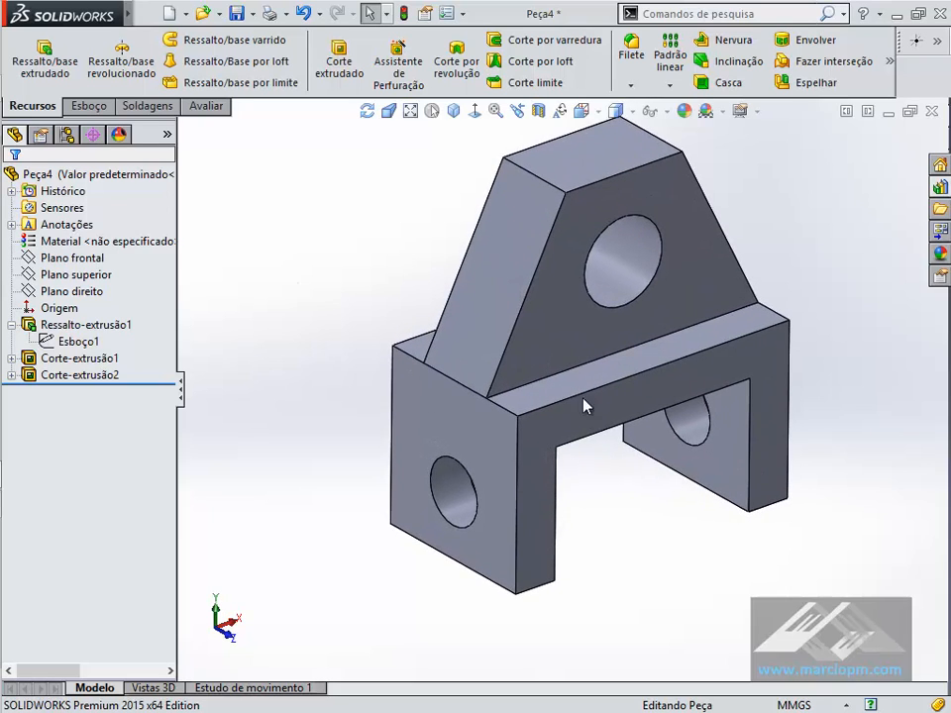
Show the part in isometric view, begin saving it, and check the exercise's page number in the PDF drawing
left_click(454, 110)
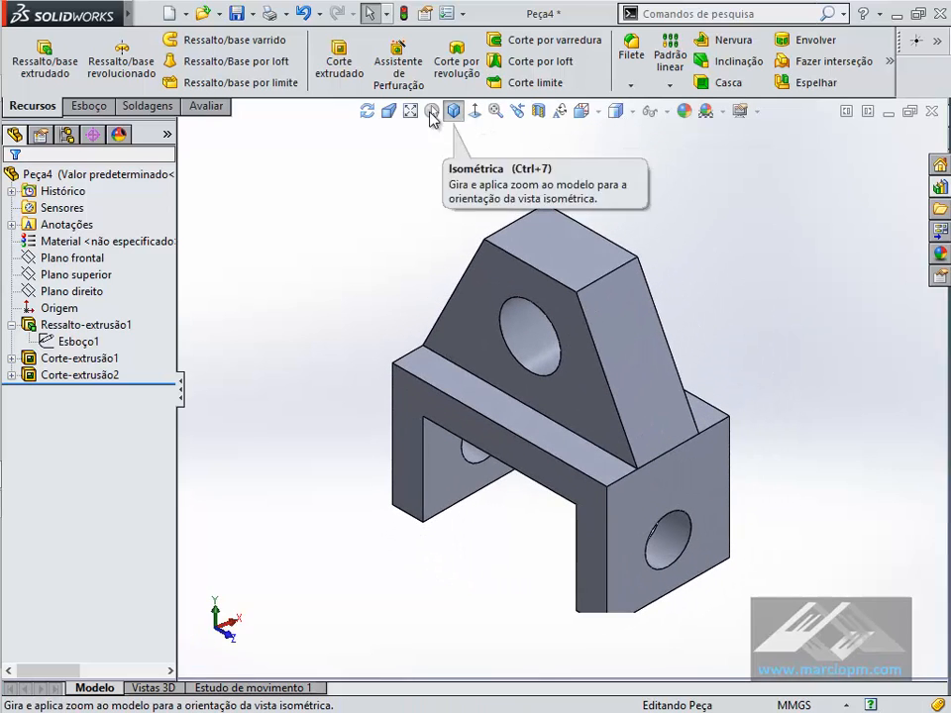
left_click(238, 14)
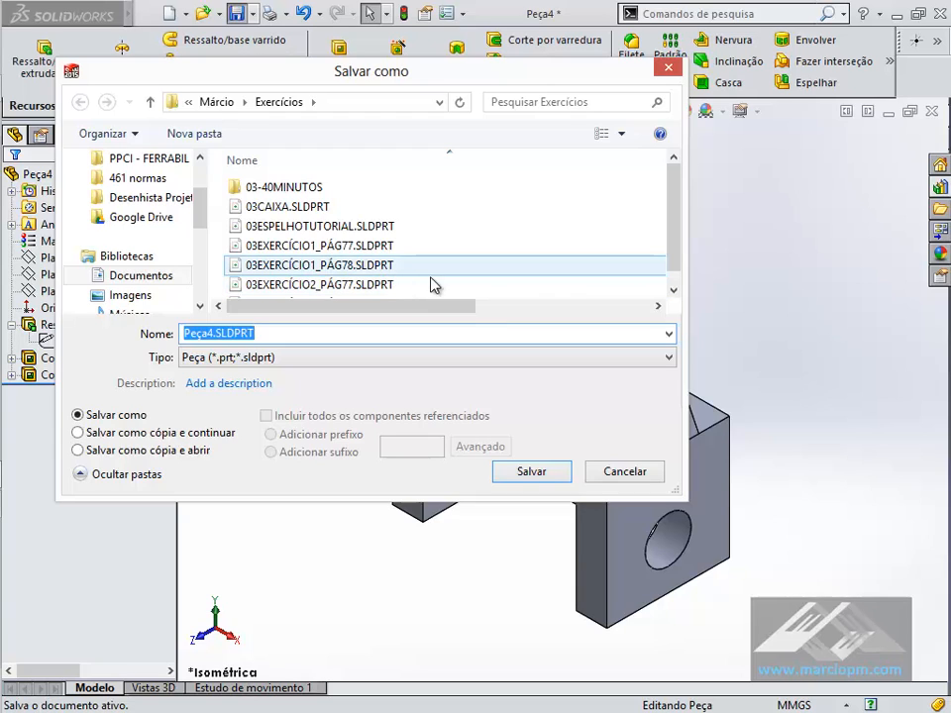
scroll(675, 269, "down", 2)
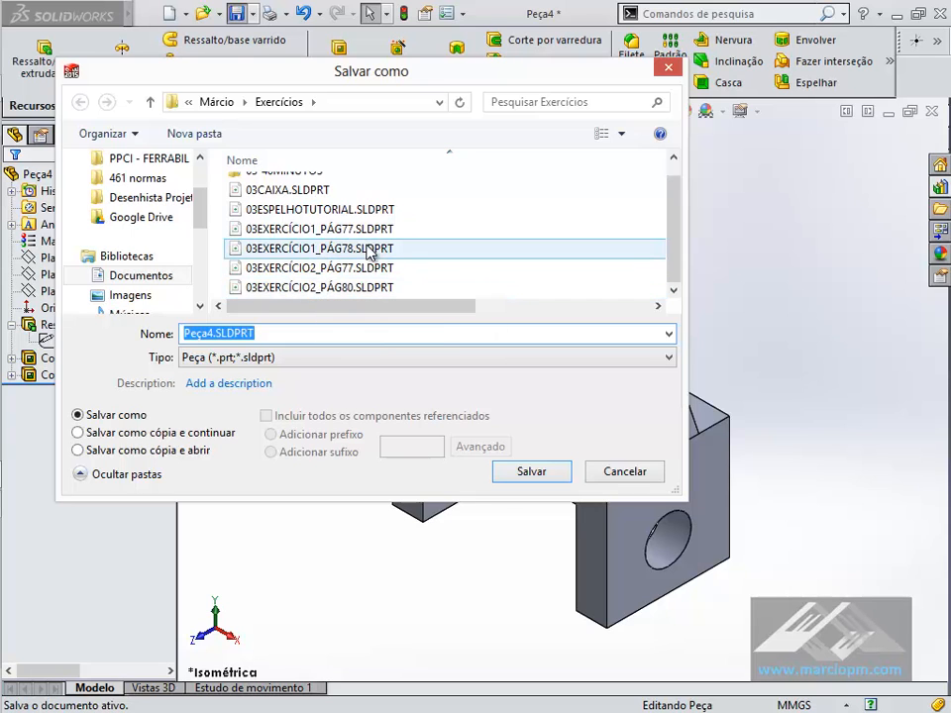
key("alt+Tab")
scroll(626, 457, "down", 1)
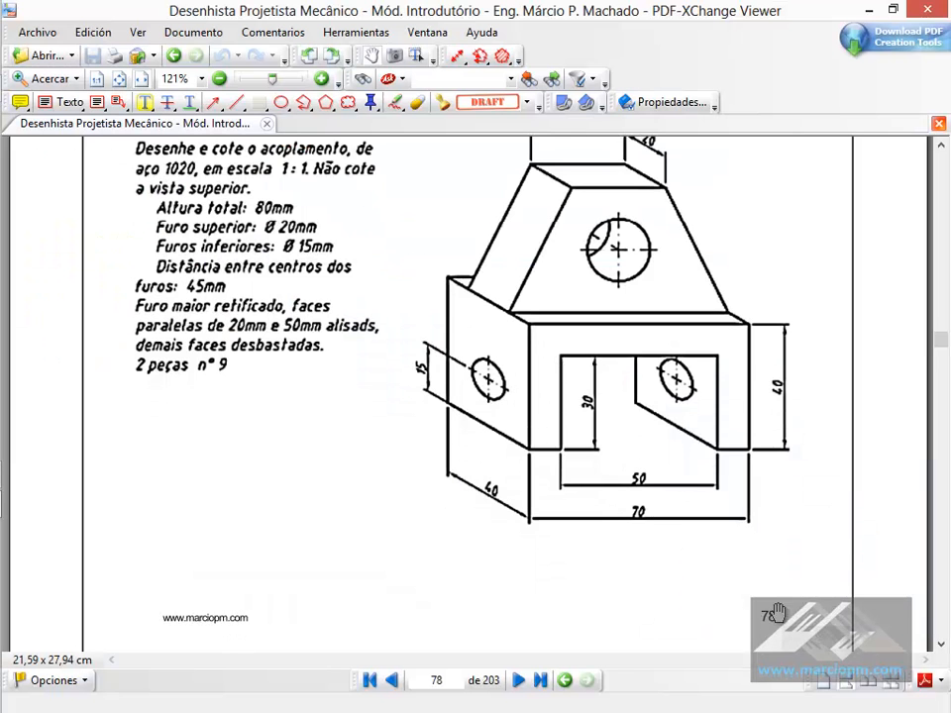
scroll(780, 594, "down", 2)
scroll(782, 586, "up", 1)
key("alt+Tab")
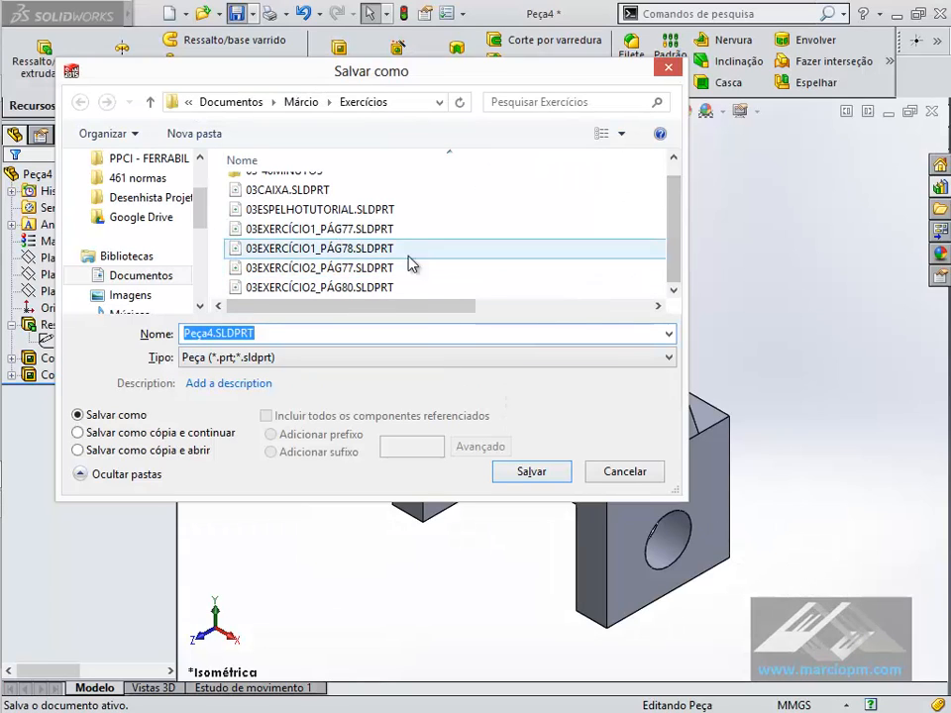
Save the part in the Exercícios folder as 03EXERCÍCIO2_PÁG78.SLDPRT, adapting the name of the existing page 78 exercise file
left_click(301, 252)
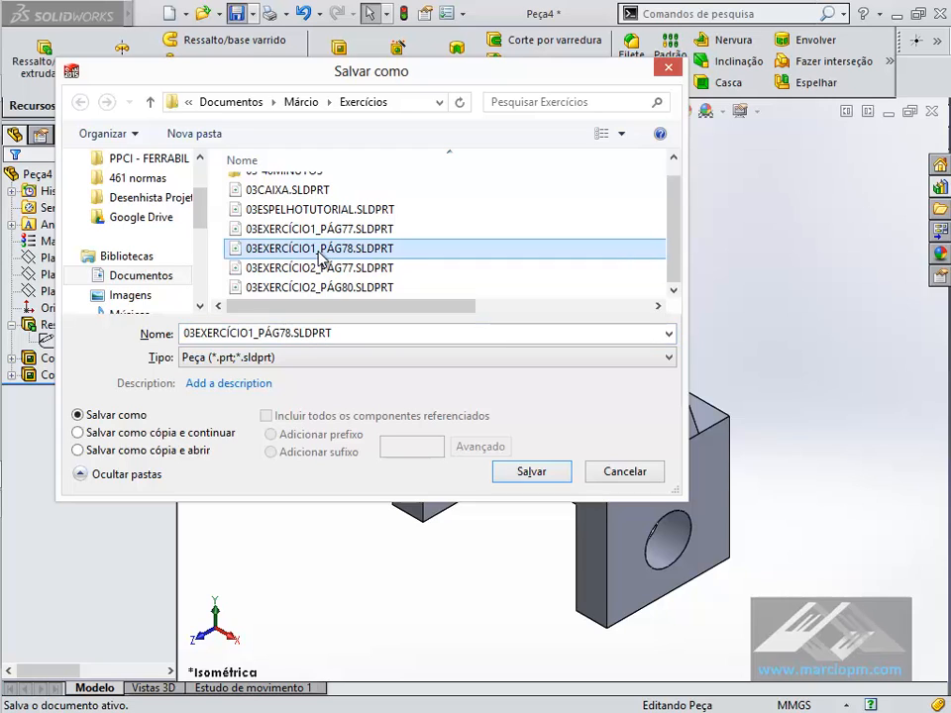
double_click(256, 334)
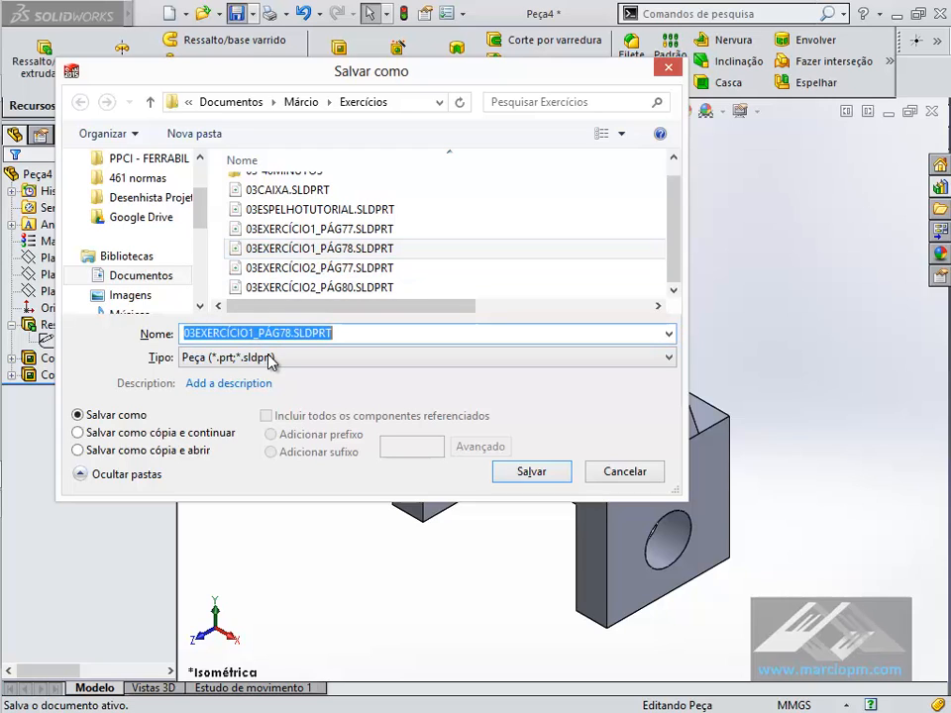
left_click(249, 333)
key("BackSpace")
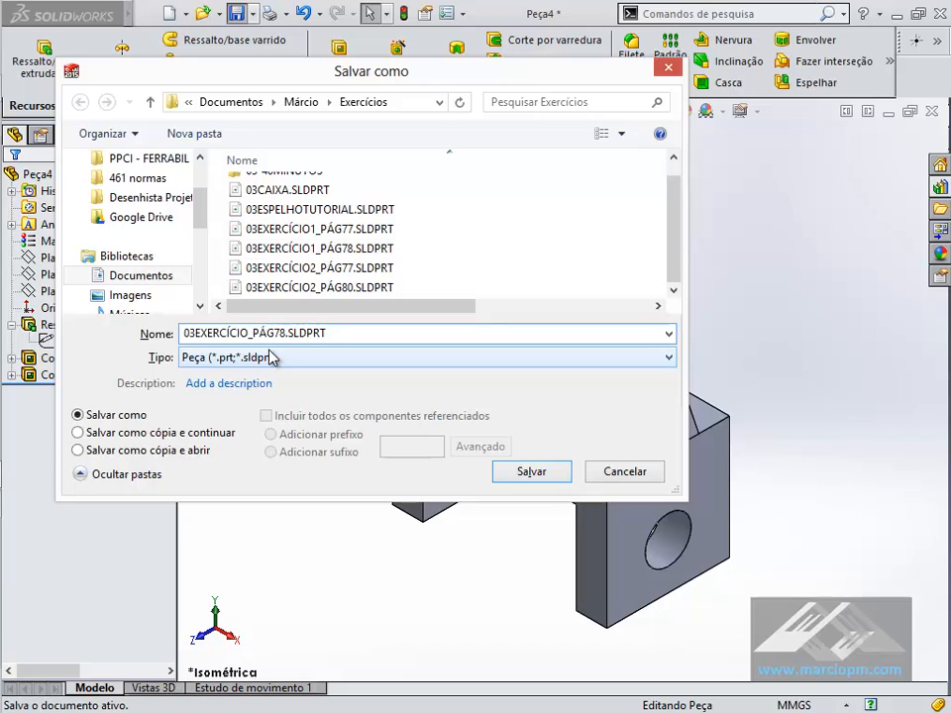
type("2")
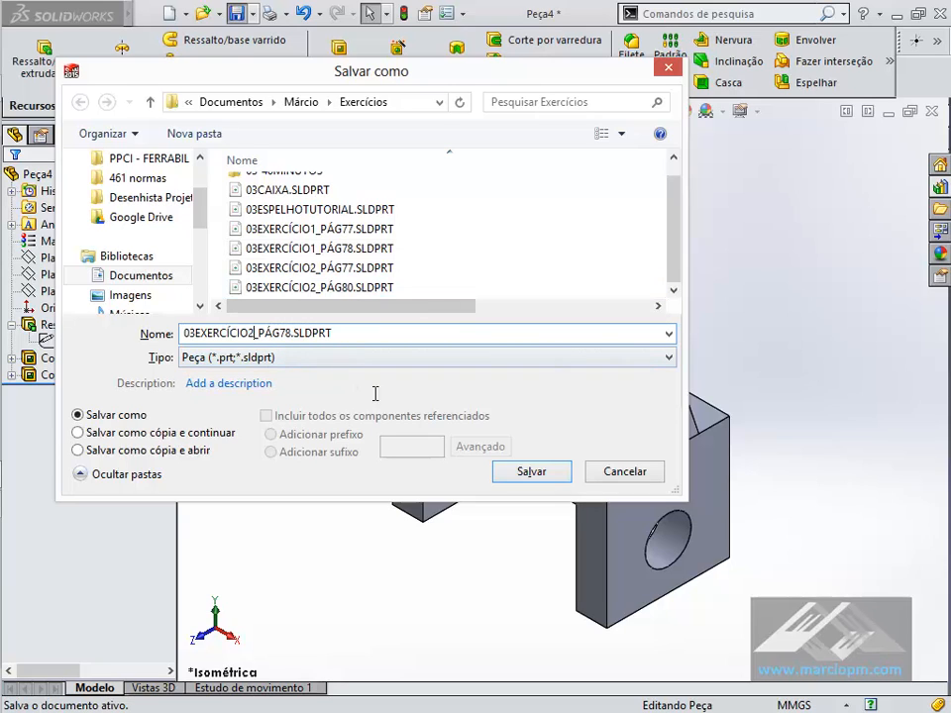
left_click(541, 477)
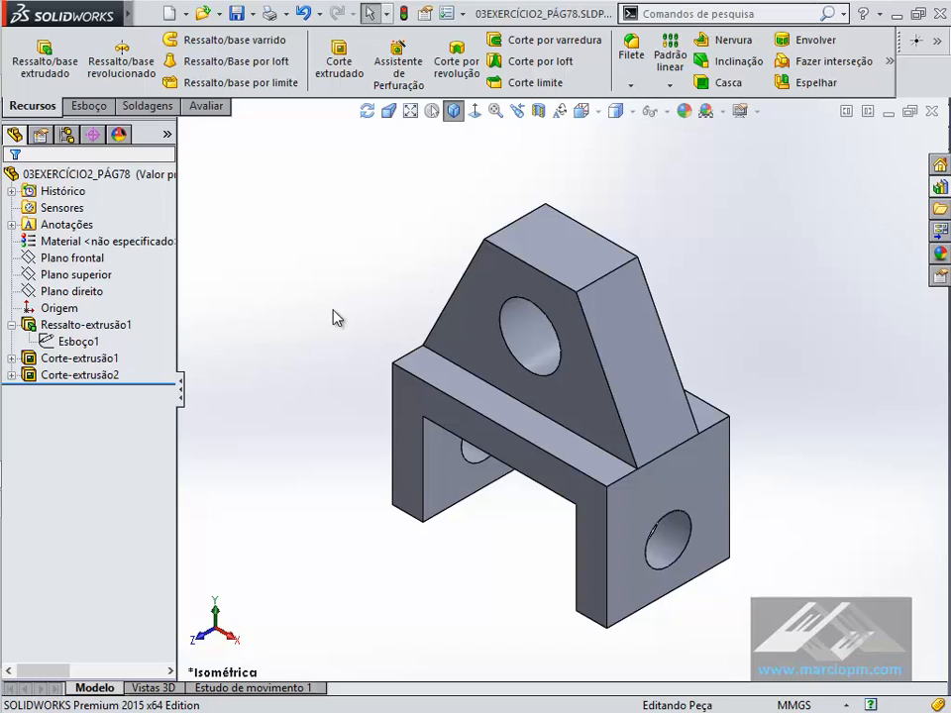
Roll the feature tree back to before Corte-extrusão2 so the upper part is at full thickness
left_click(156, 381)
left_click(39, 378)
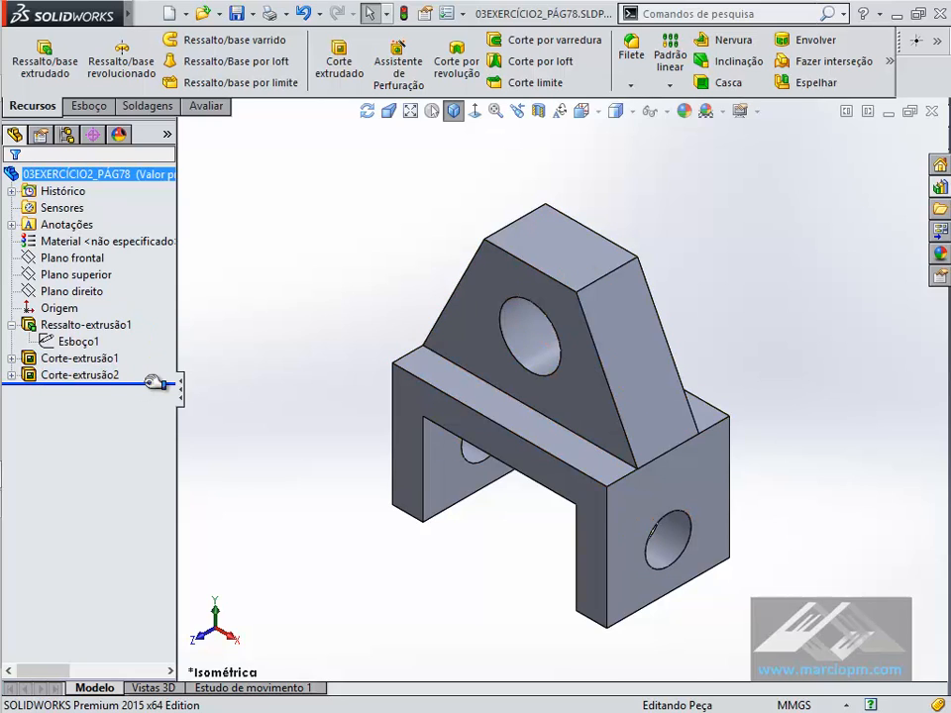
mouse_move(155, 382)
left_mouse_down()
mouse_move(156, 372)
mouse_move(149, 376)
left_mouse_up()
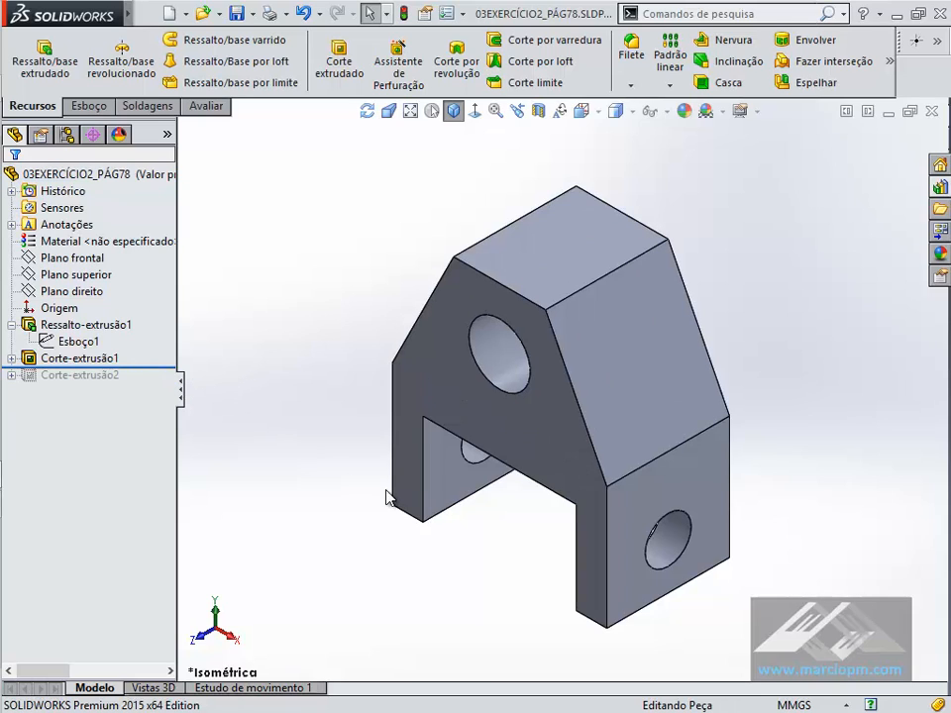
Open a new sketch on the inclined side face of the upper part
left_click(651, 485)
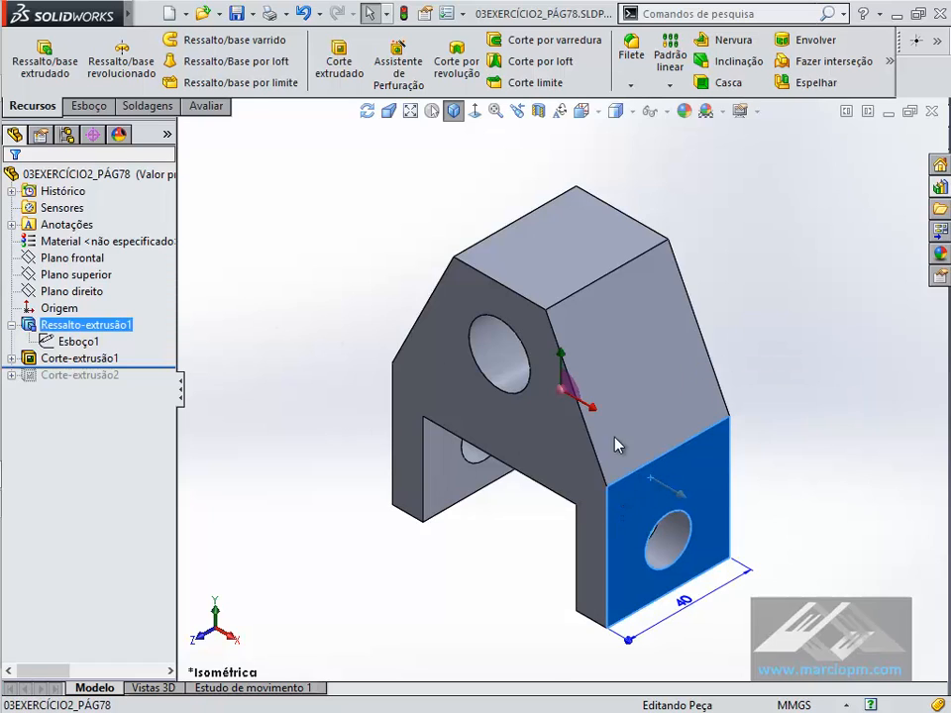
left_click(628, 386)
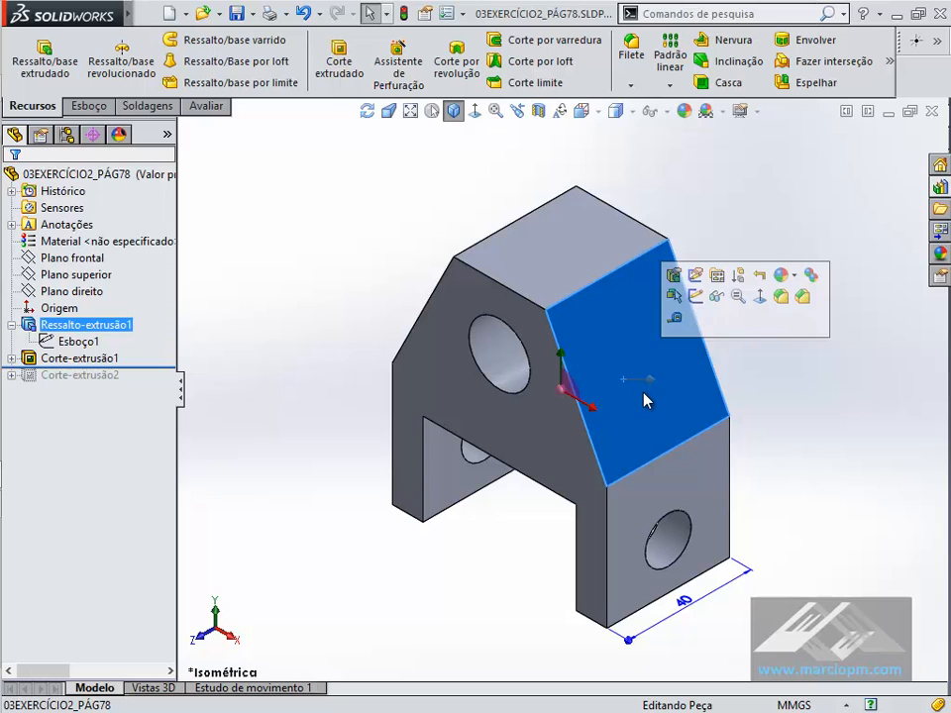
key("Right")
mouse_move(675, 480)
middle_mouse_down()
mouse_move(661, 389)
mouse_move(574, 390)
mouse_move(580, 381)
middle_mouse_up()
middle_click_drag(660, 381, 664, 382)
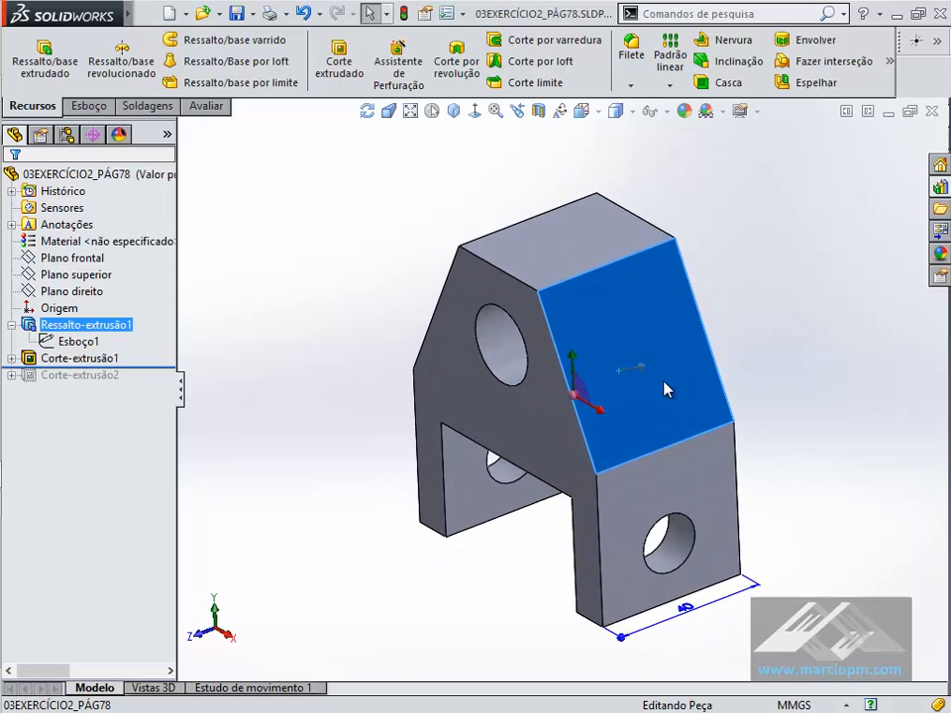
left_click(670, 376)
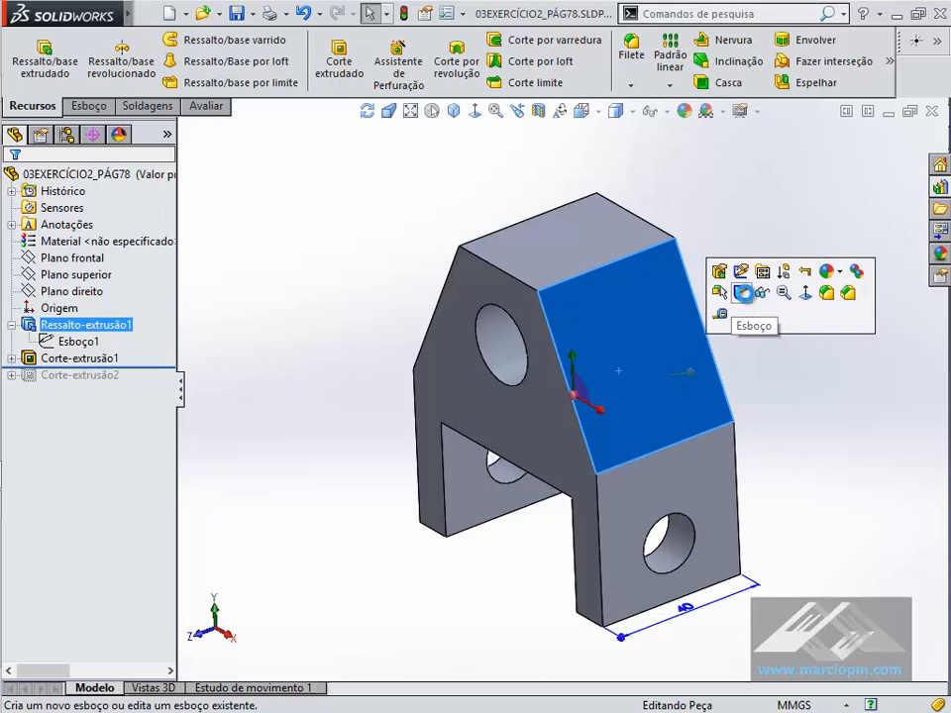
left_click(741, 293)
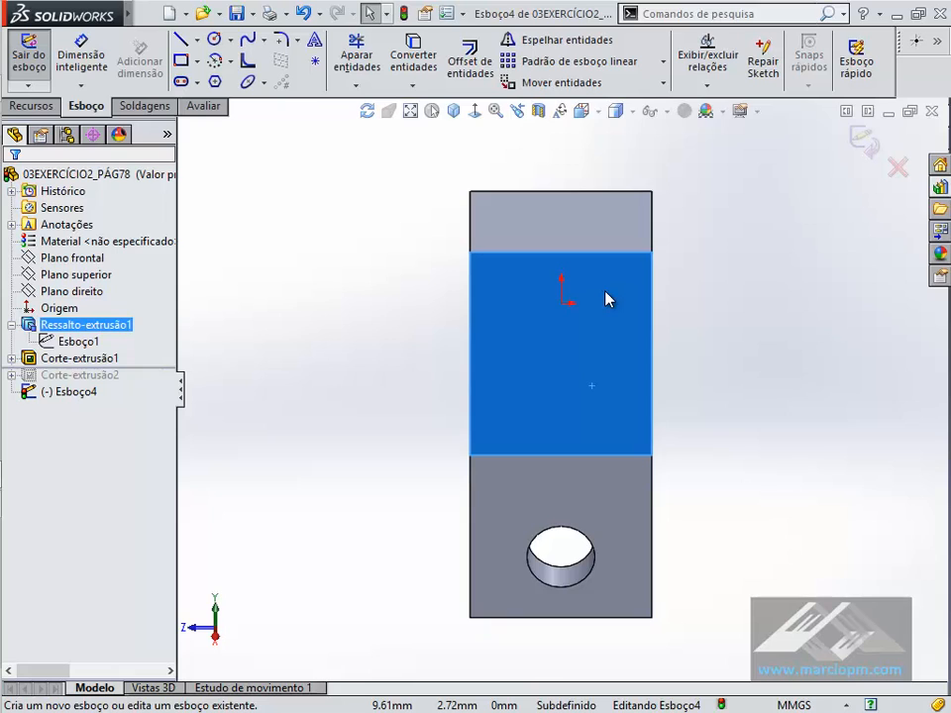
Rotate the model to examine how the inclined sketch plane lies, and return to the face-on view
key("Right")
key("Right")
key("Right")
key("Right")
key("Right")
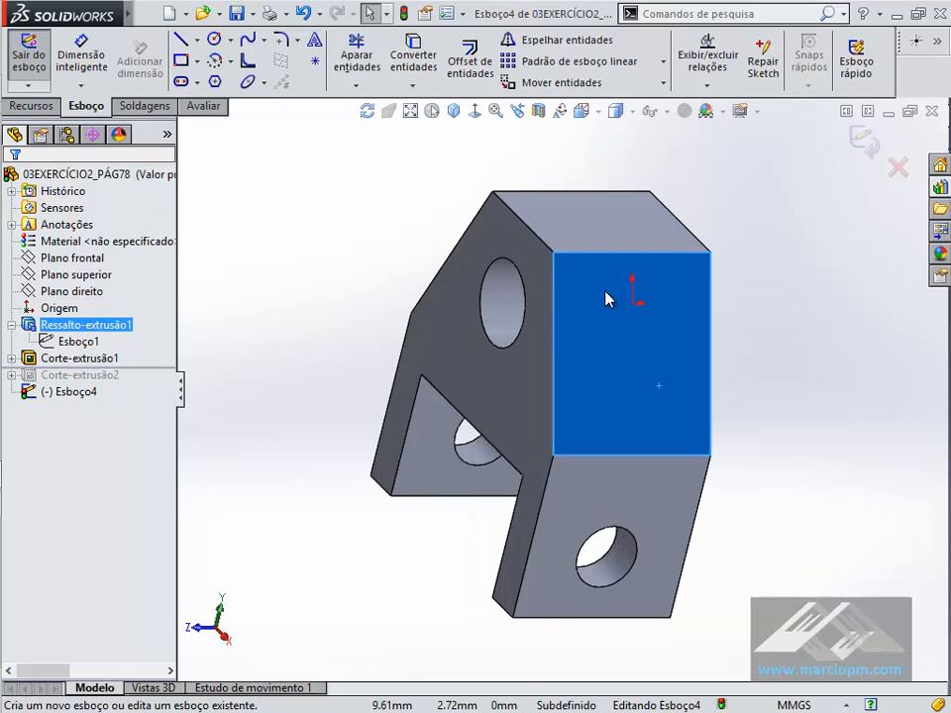
key("Right")
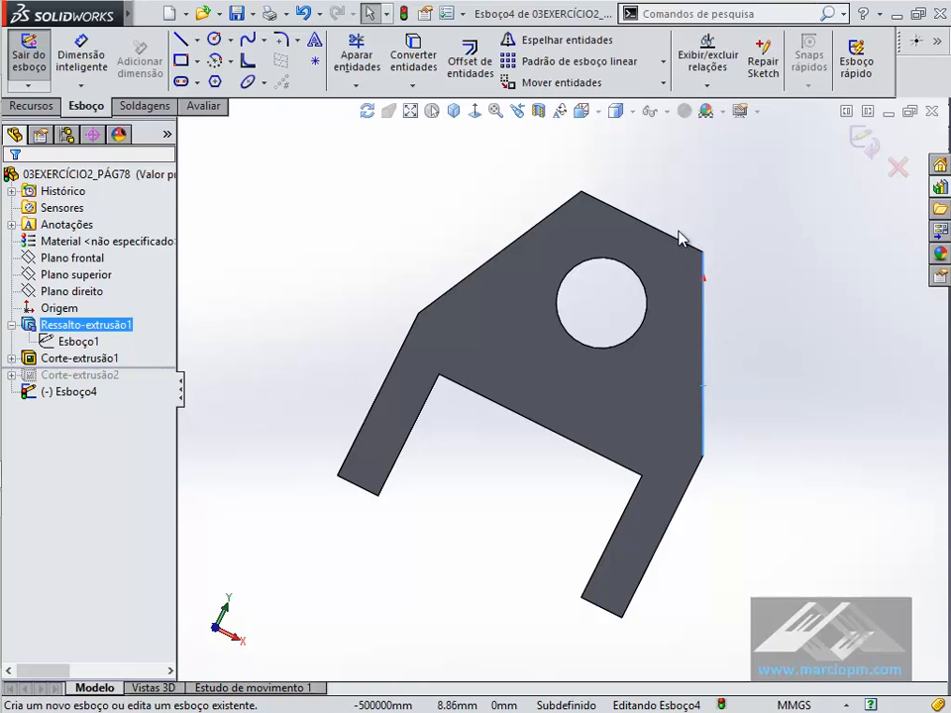
key("ctrl+8")
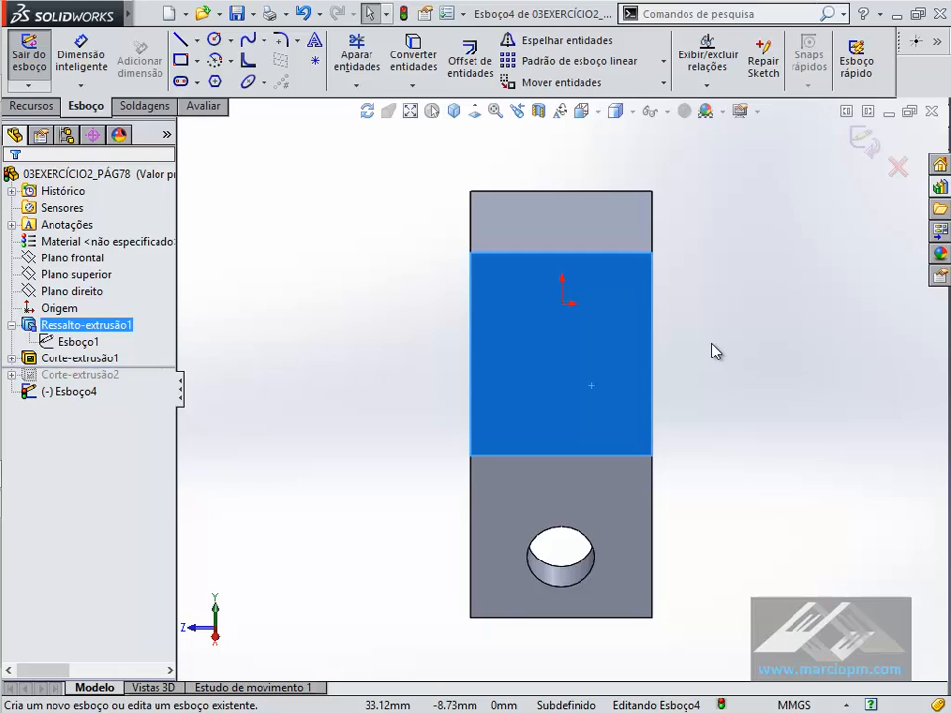
Sketch a full-height rectangle along the inclined face's left edge and a vertical centreline from the origin to above the part
left_click(181, 60)
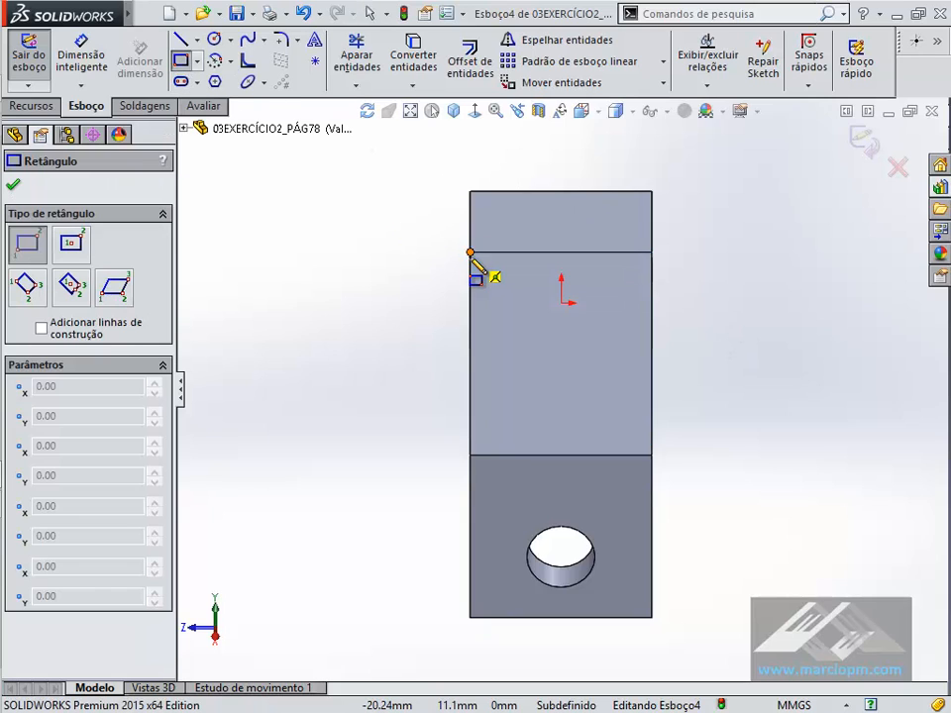
left_click(469, 253)
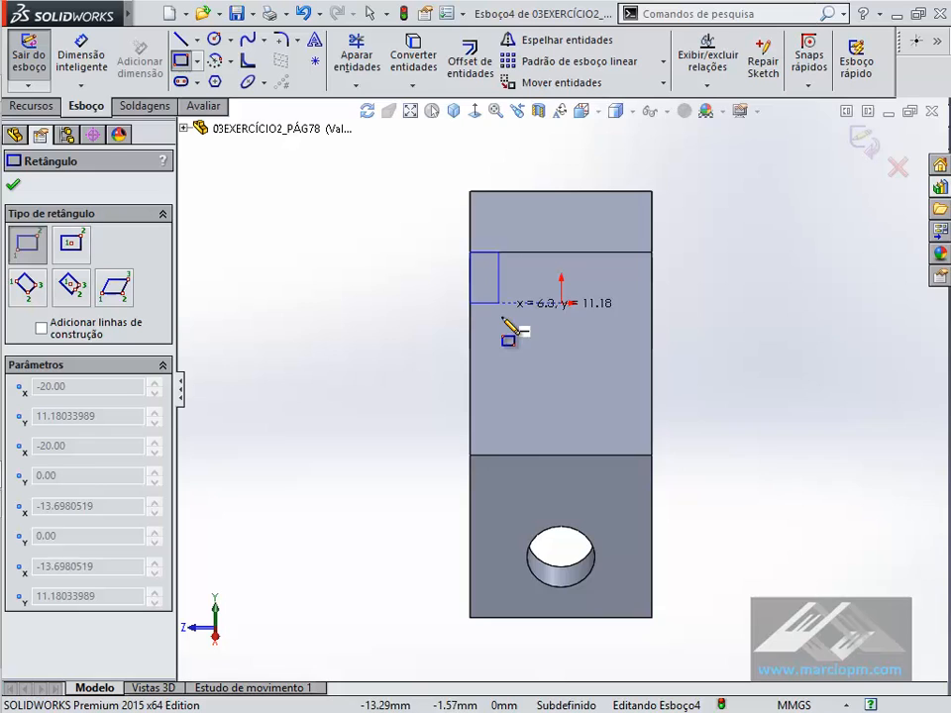
left_click(520, 456)
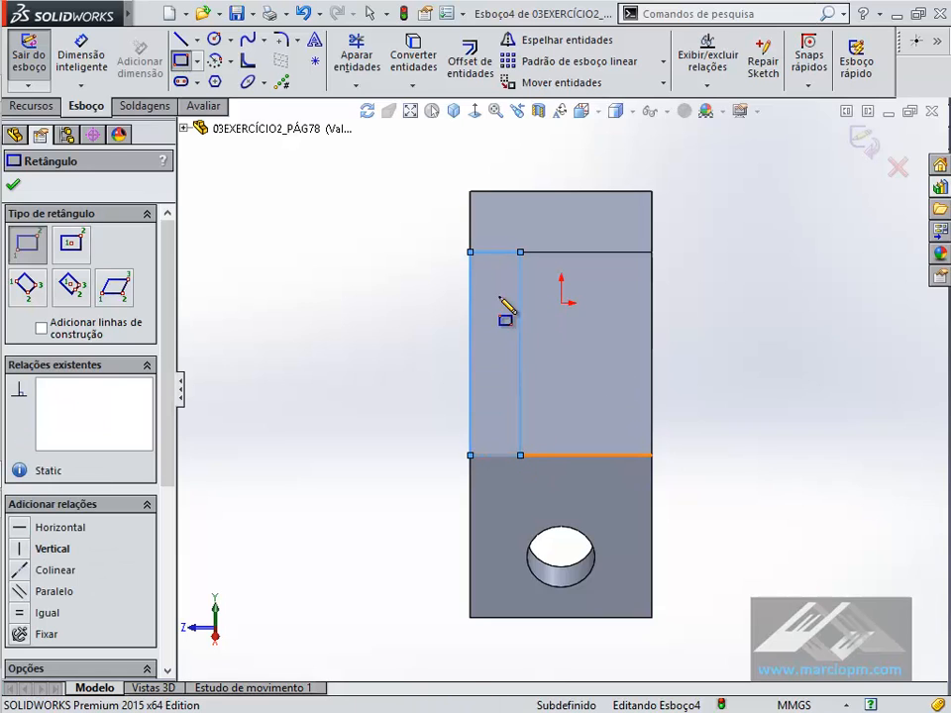
left_click(198, 41)
left_click(223, 76)
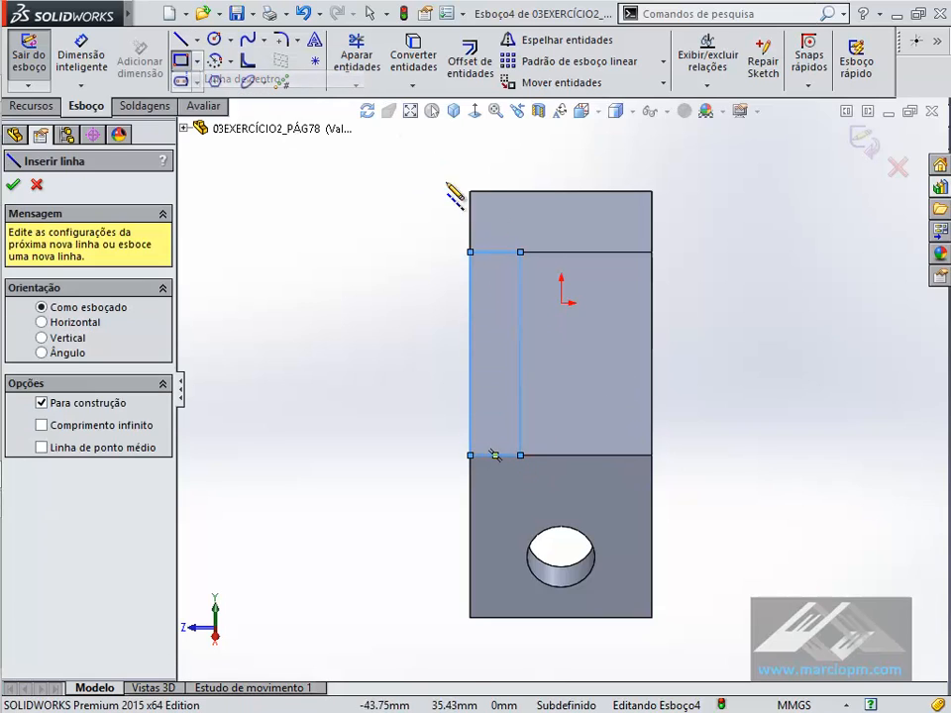
left_click(562, 303)
left_click(561, 141)
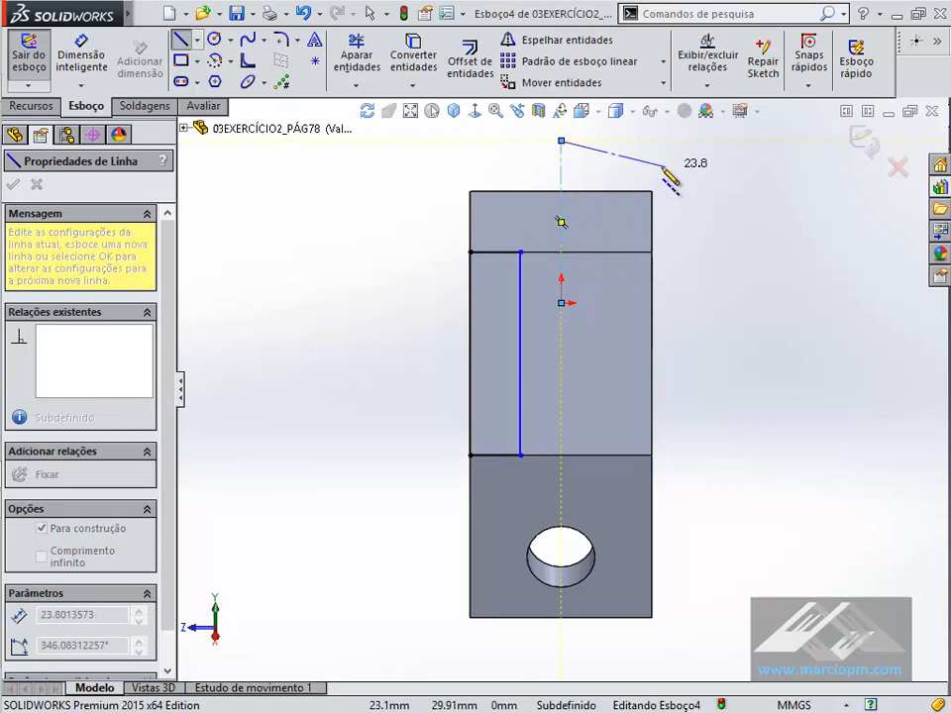
key("Escape")
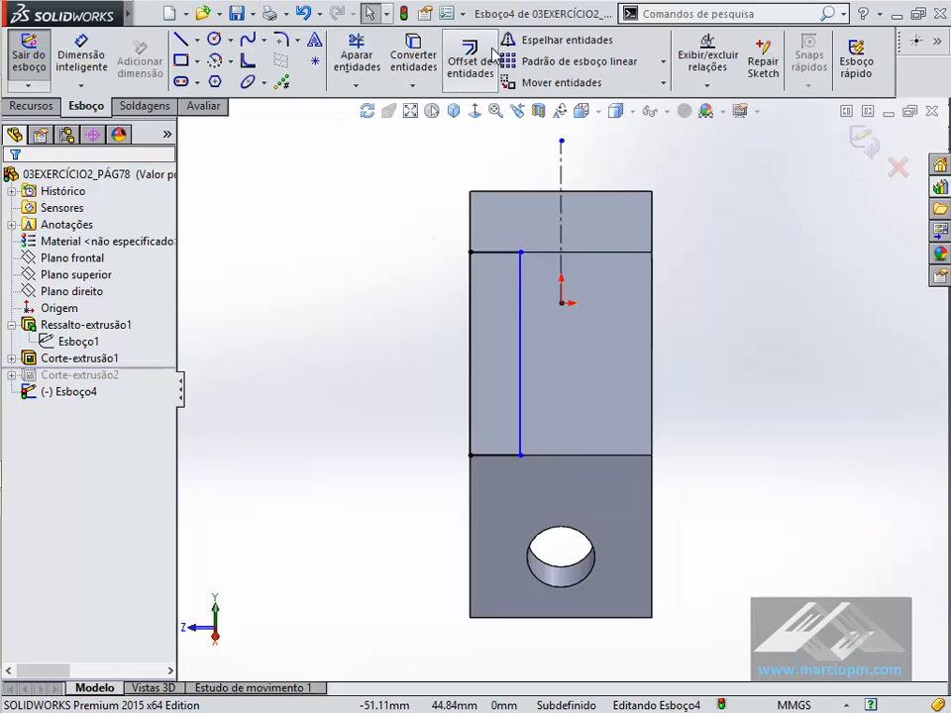
Mirror the rectangle's four lines about the vertical centreline and move the mirrored inner line slightly outward
left_click(525, 41)
left_click_drag(383, 171, 552, 492)
left_click(103, 425)
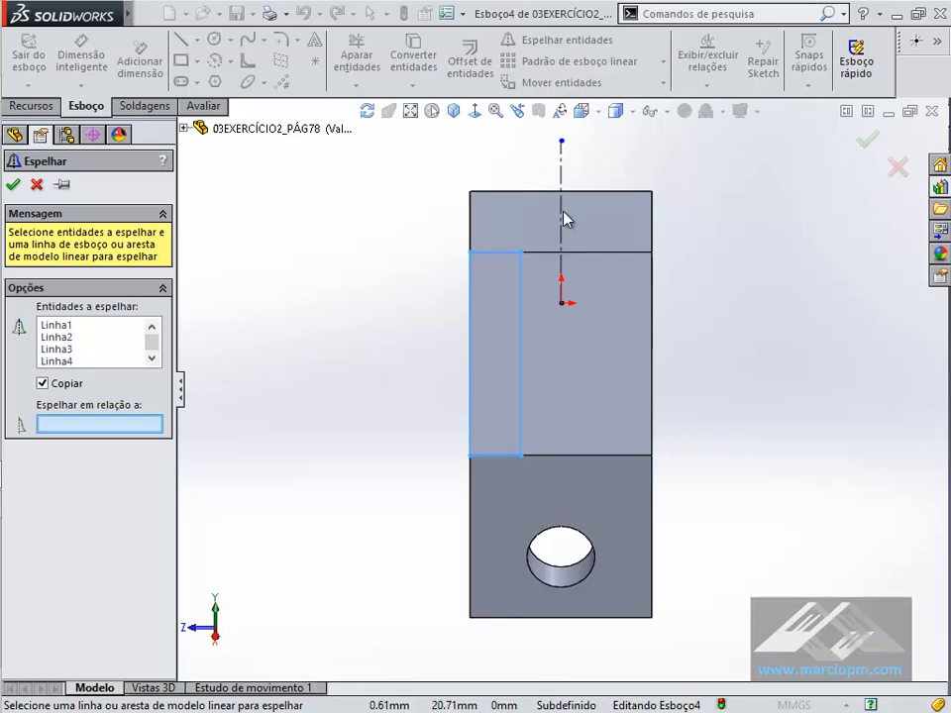
left_click(560, 220)
key("Return")
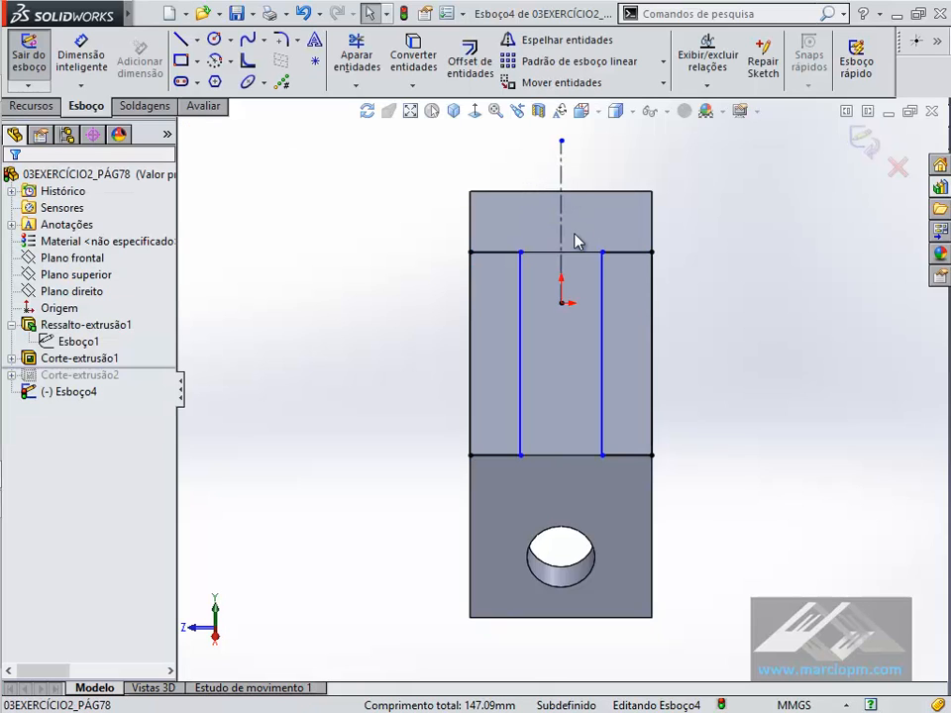
left_click(604, 326)
left_click(743, 388)
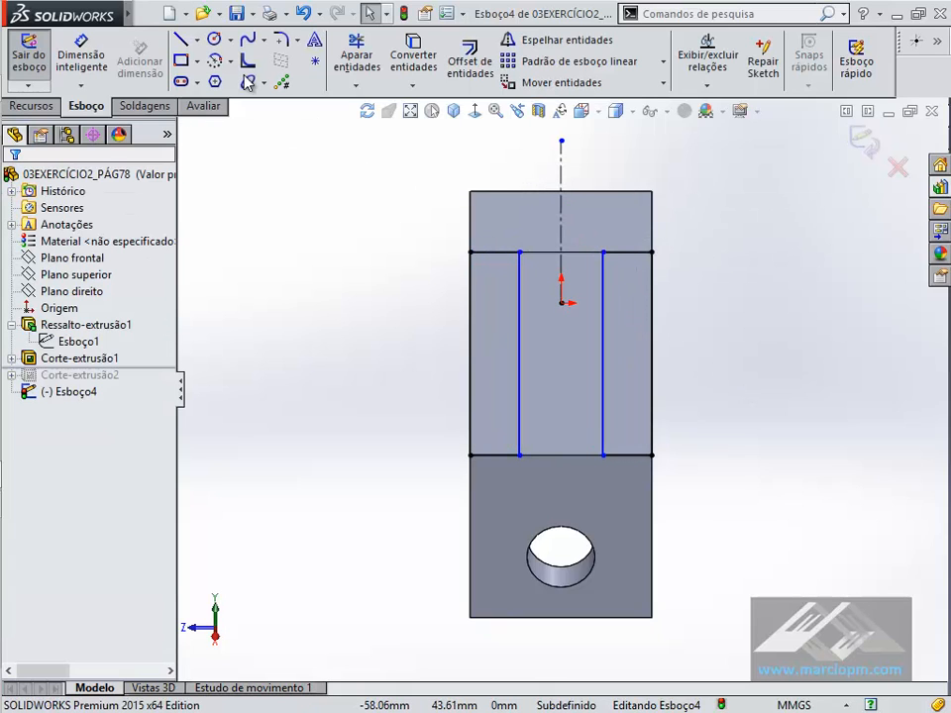
Dimension the distance between the two rectangles' inner vertical lines on the inclined face as 20 mm
left_click(83, 49)
left_click(604, 309)
left_click(519, 315)
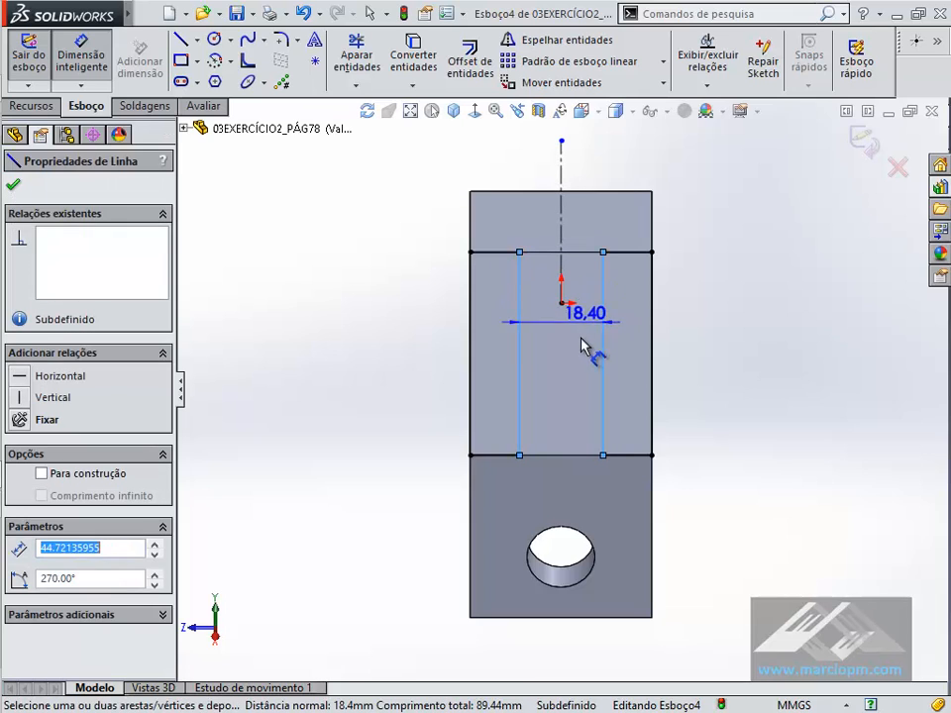
left_click(591, 359)
type("20")
key("Return")
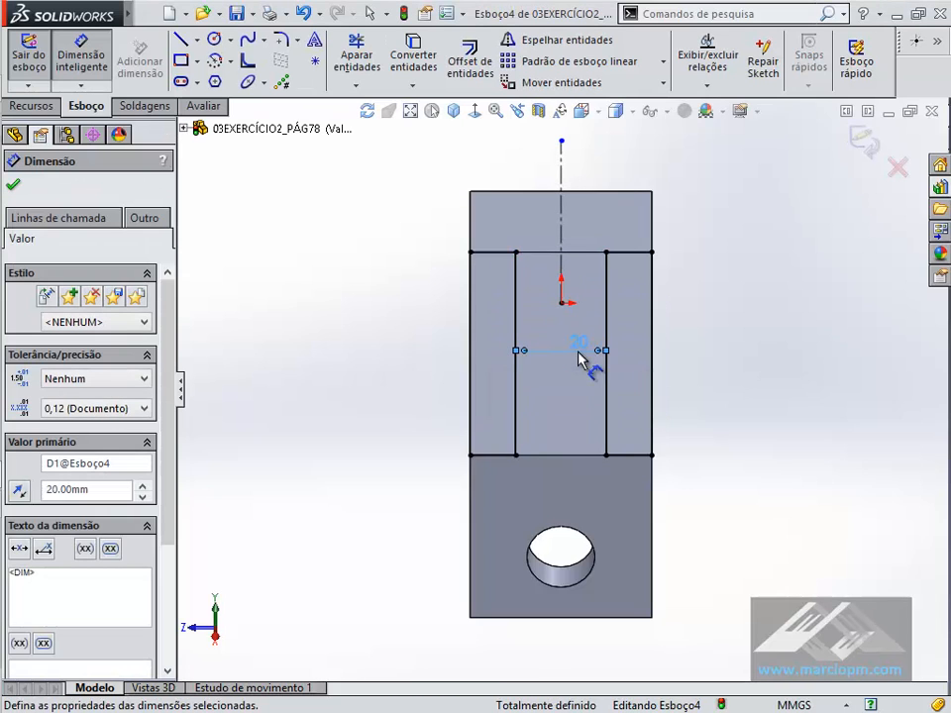
left_click(767, 282)
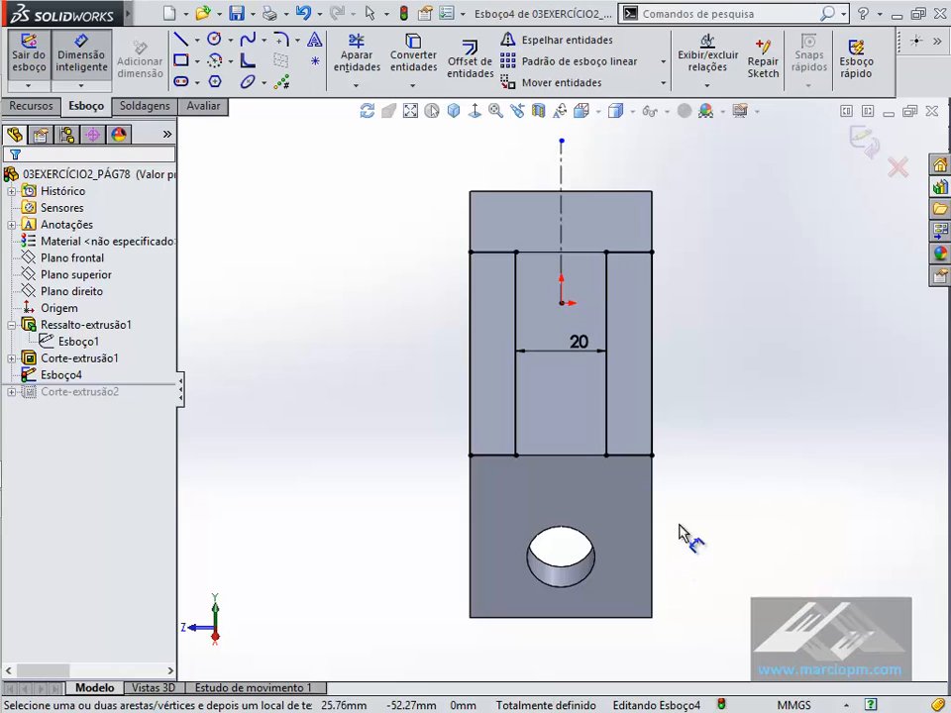
Cut-extrude the two inclined-face rectangles through all, using the part's straight top edge as the cut direction
middle_click_drag(728, 327, 781, 361)
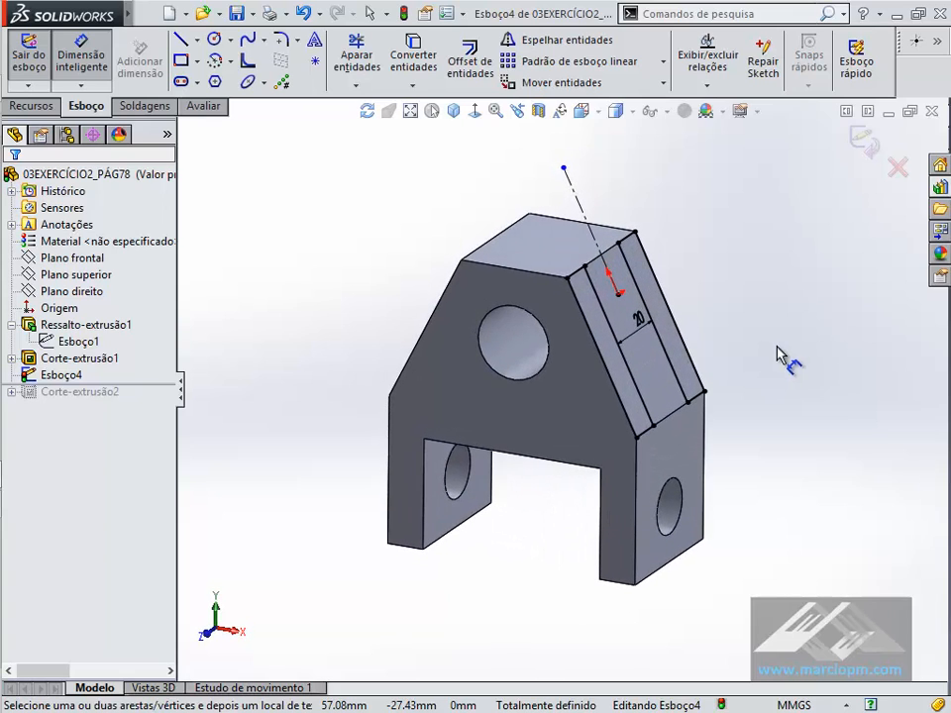
left_click(36, 106)
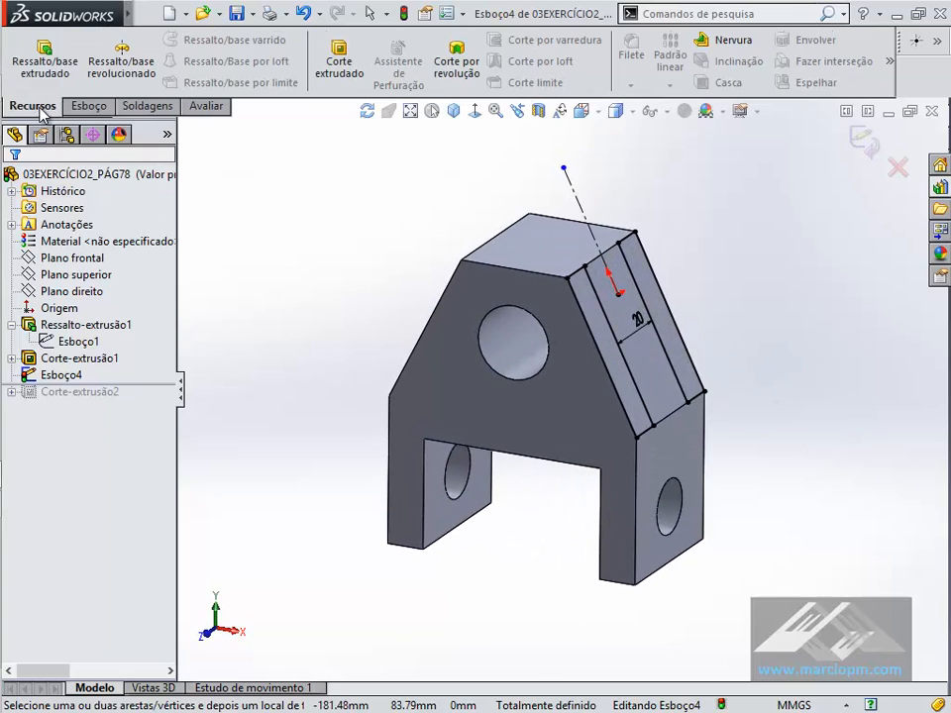
left_click(340, 56)
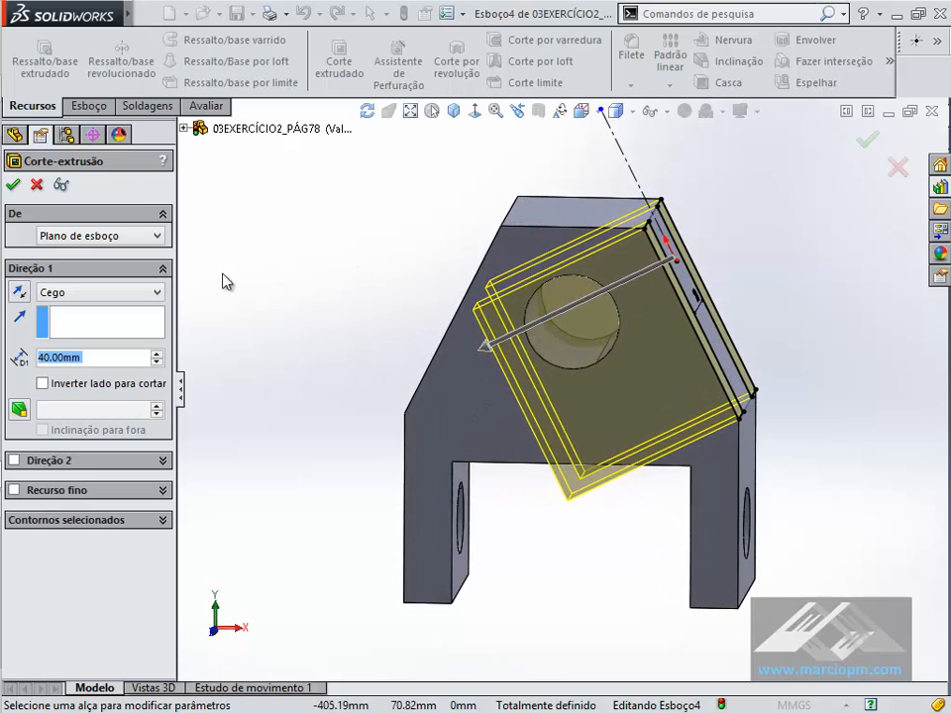
left_click(158, 294)
left_click(159, 323)
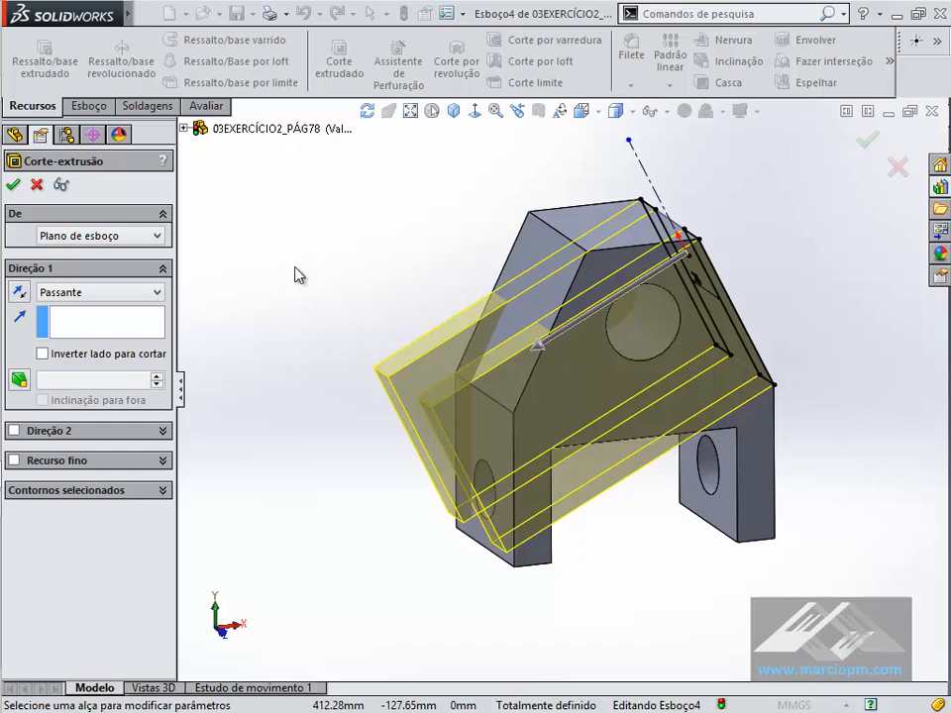
left_click(57, 324)
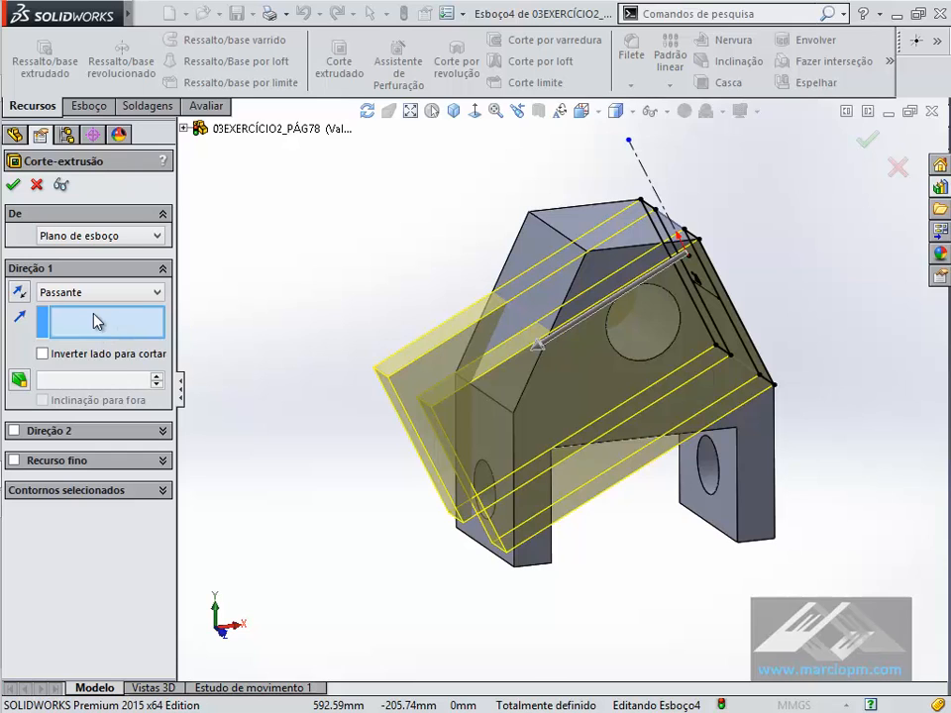
left_click(628, 255)
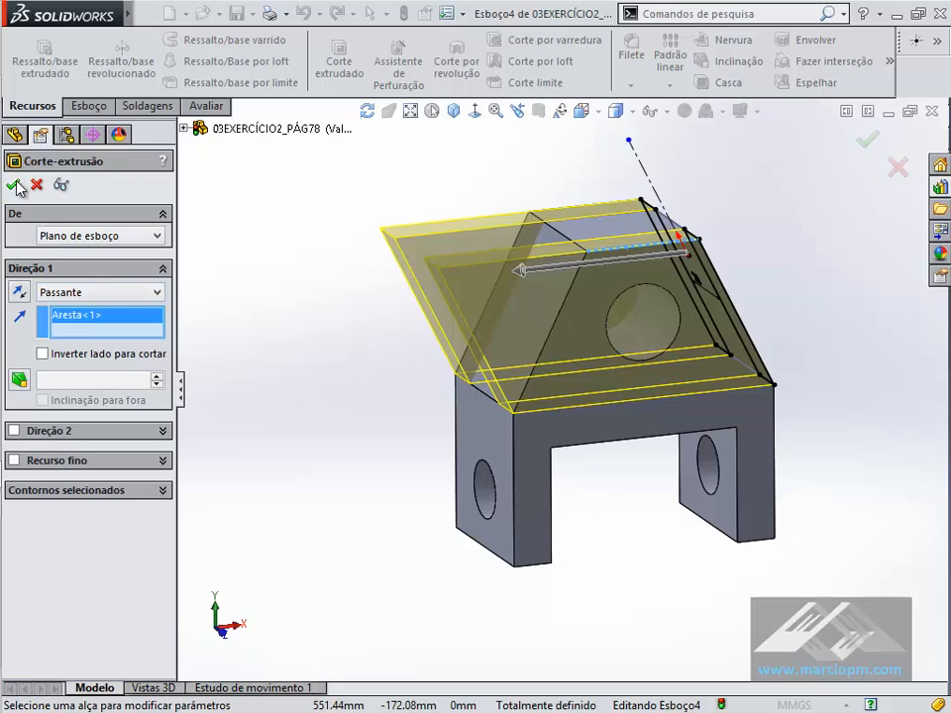
left_click(13, 184)
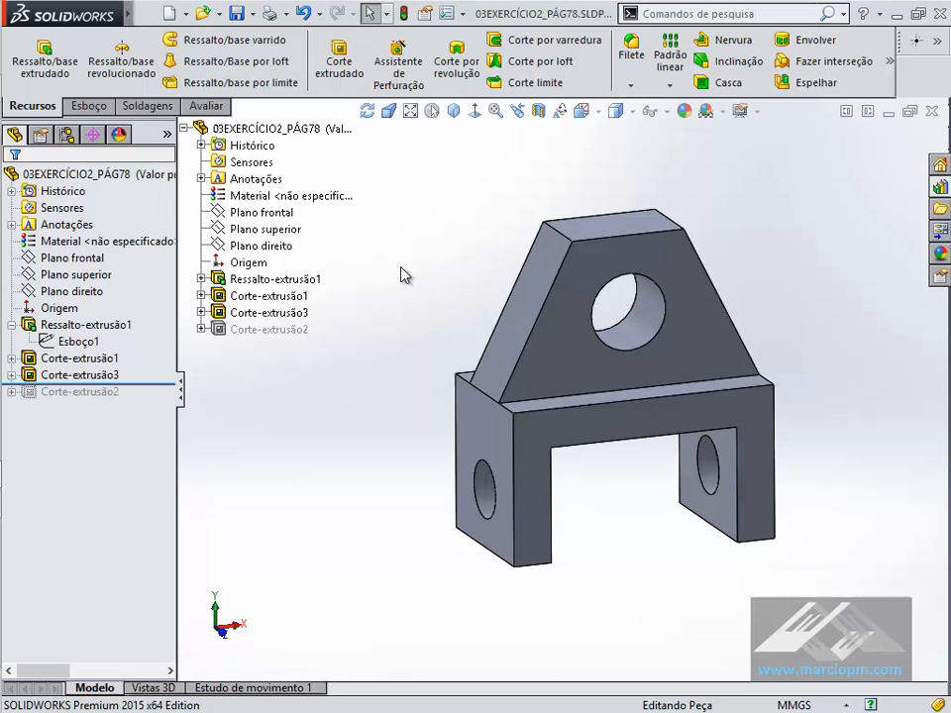
Delete the inclined-face cut together with its absorbed sketch, and roll the feature history forward past the original thickness cut
middle_click_drag(401, 274, 787, 371)
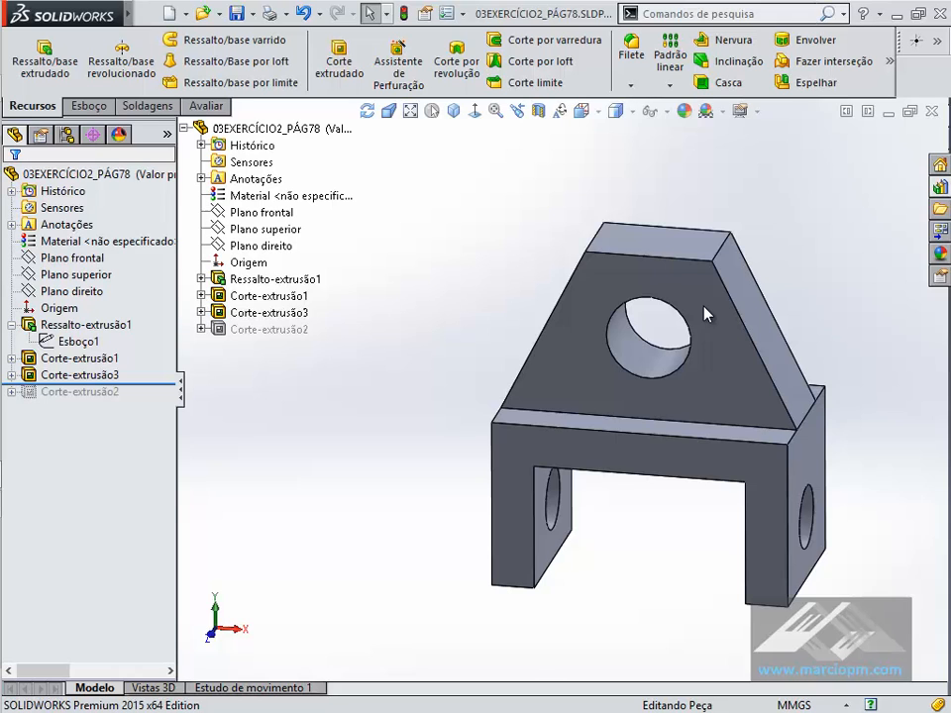
middle_click_drag(705, 309, 705, 319)
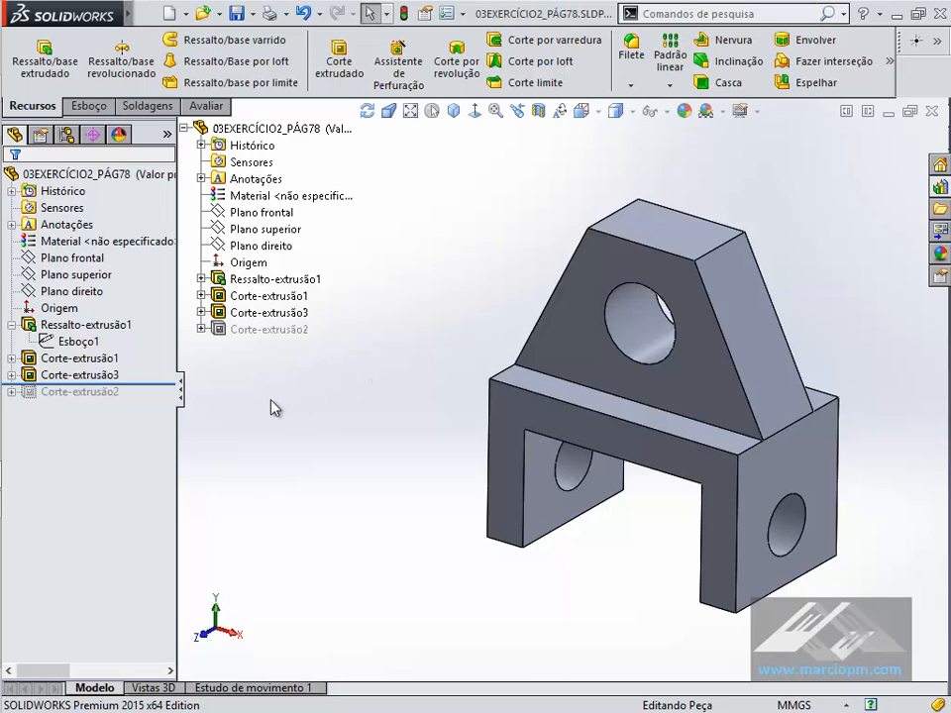
left_click(32, 375)
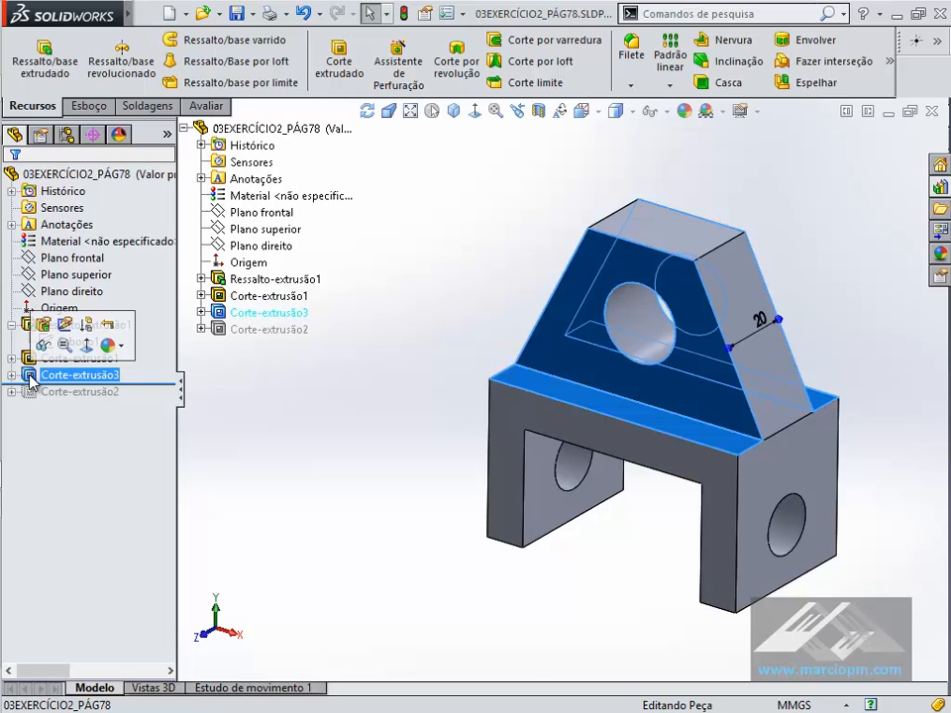
key("Delete")
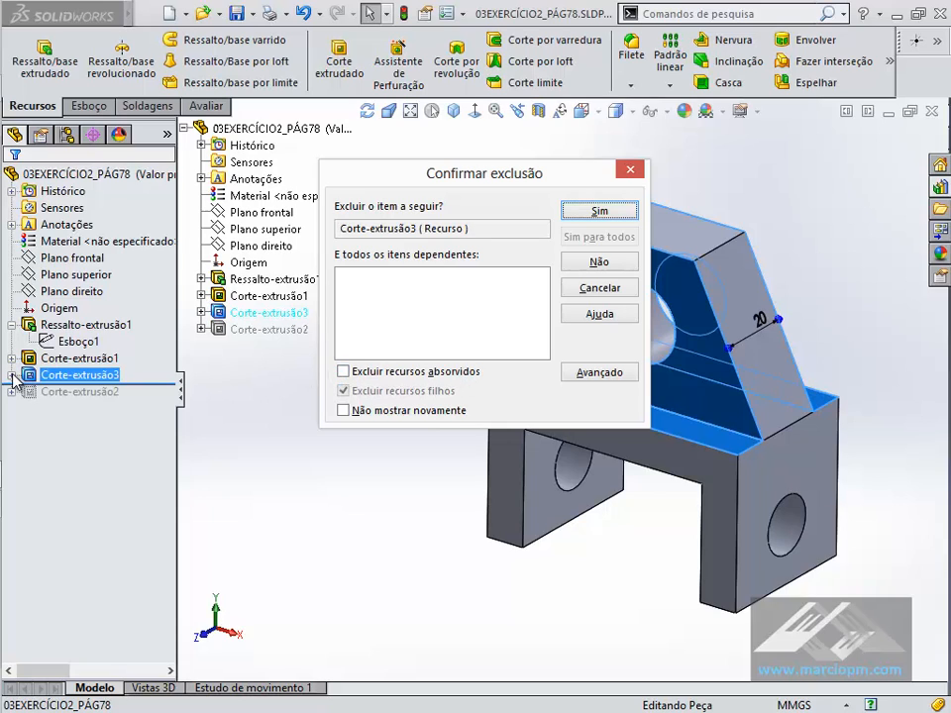
left_click(343, 371)
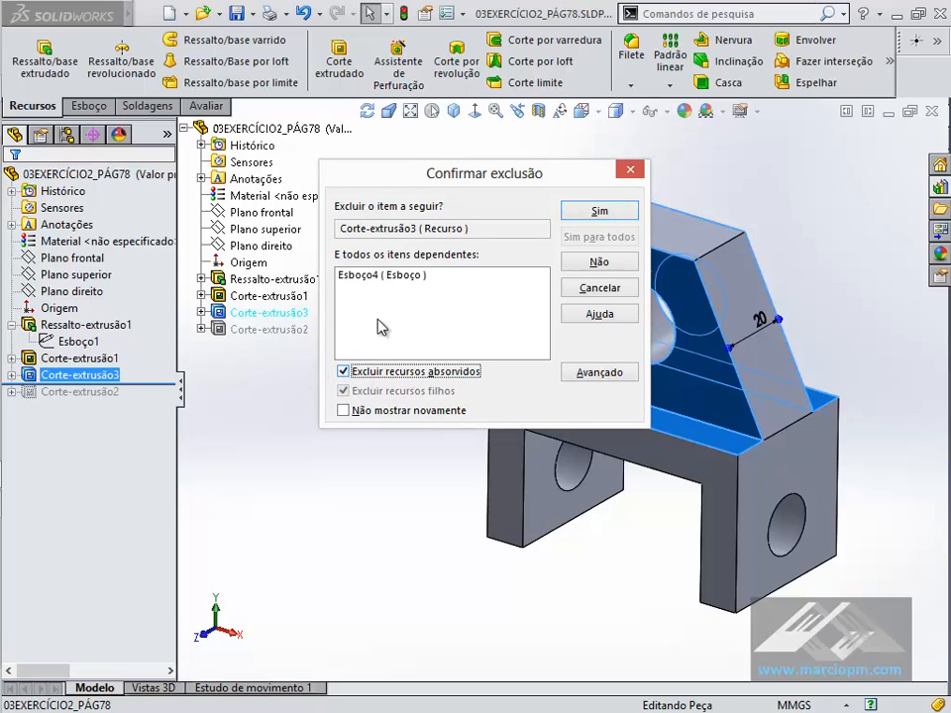
left_click(371, 277)
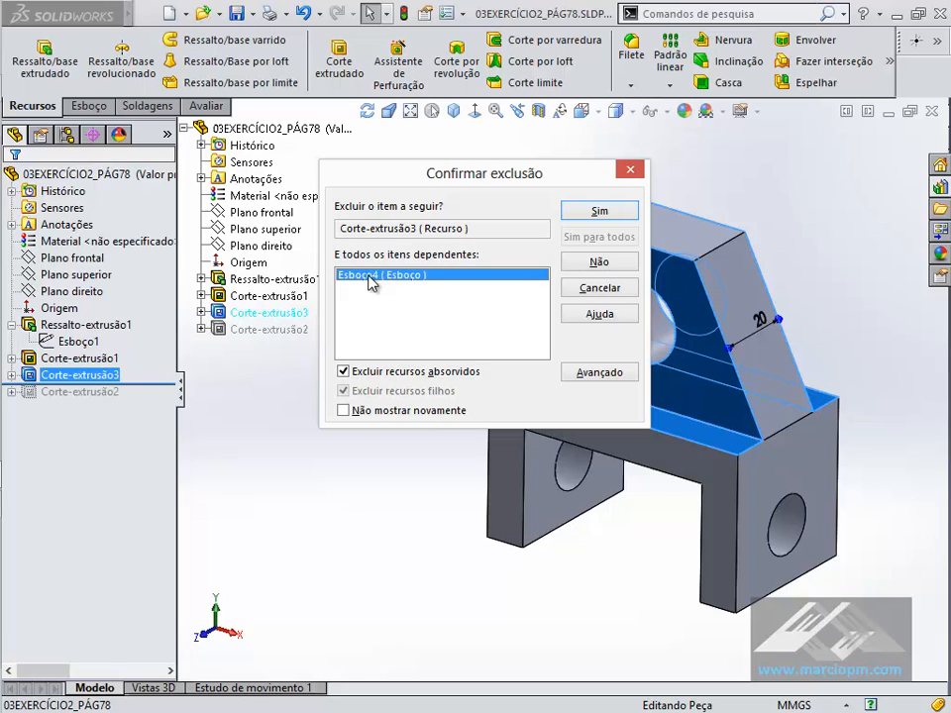
left_click(599, 212)
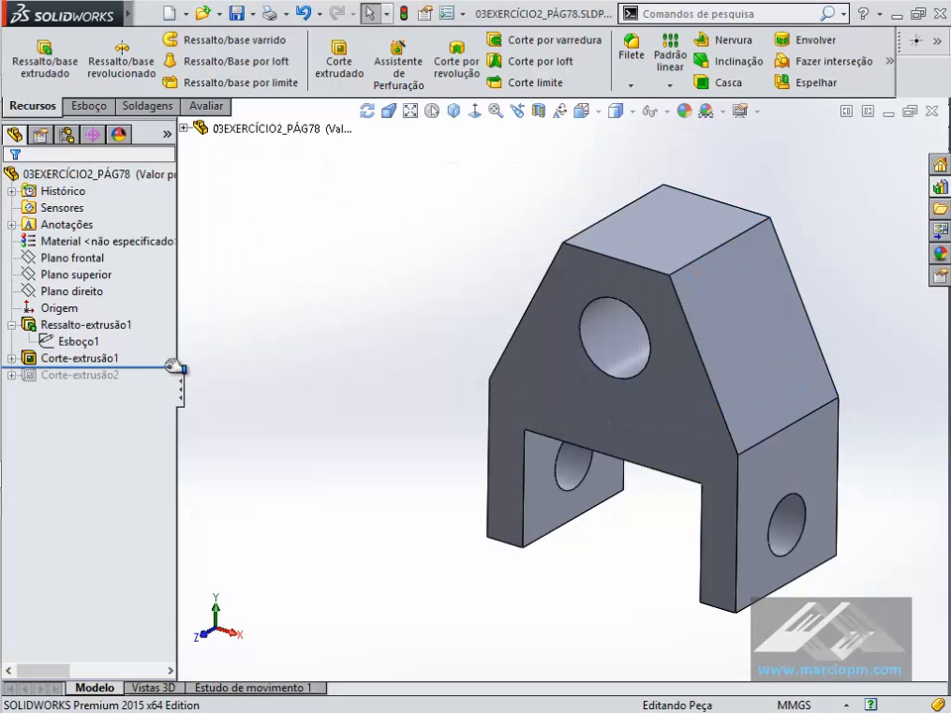
left_click_drag(165, 369, 160, 385)
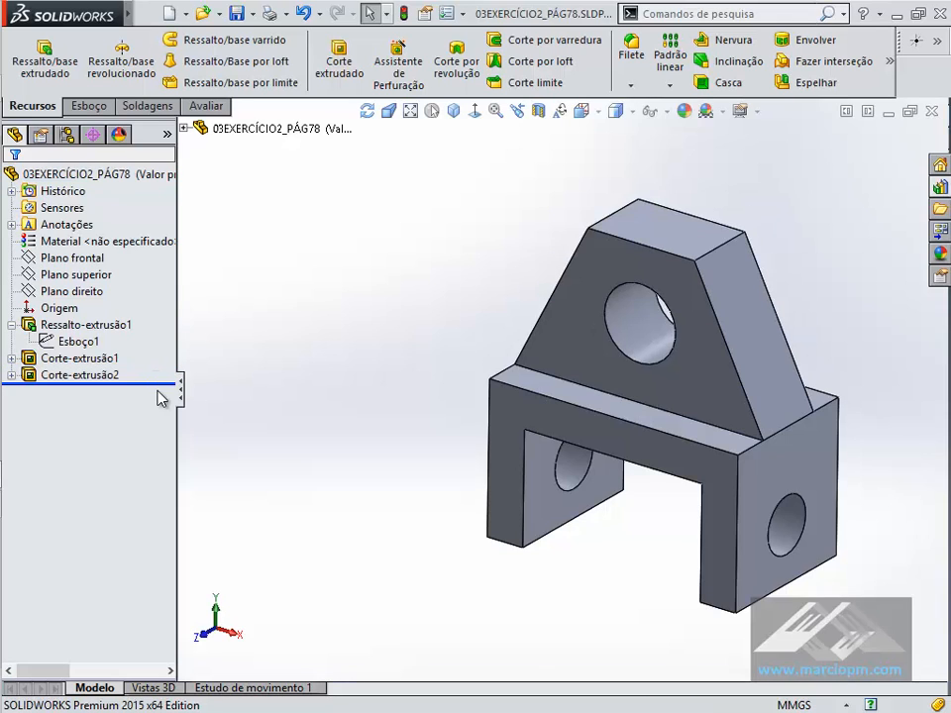
Review the original thickness cut's sketch and its extrusion settings, and accept them without edits
left_click(10, 374)
left_click(75, 391)
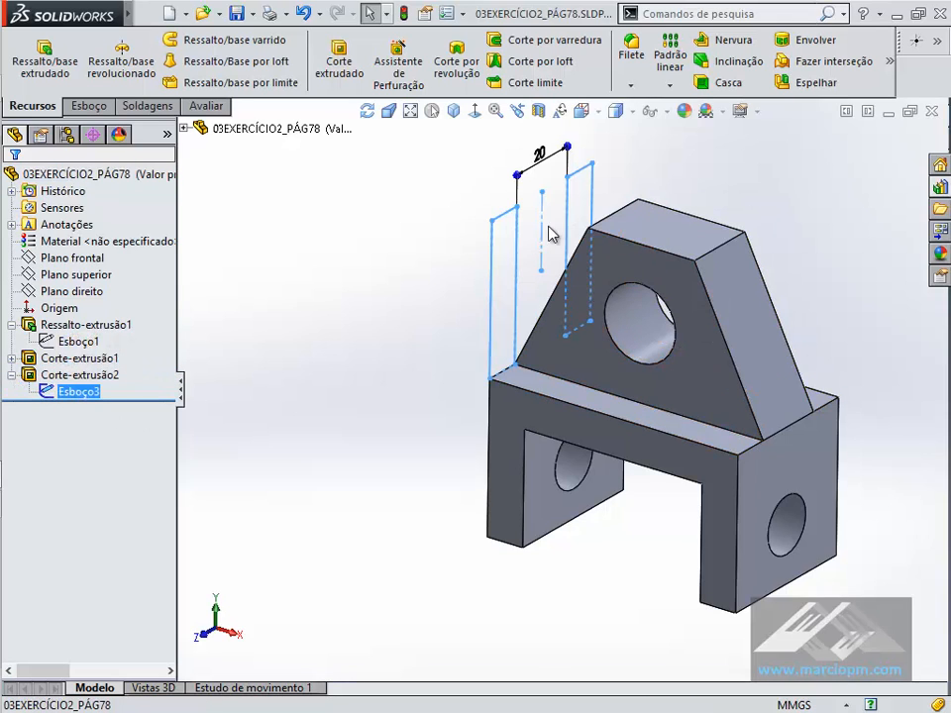
left_click(104, 376)
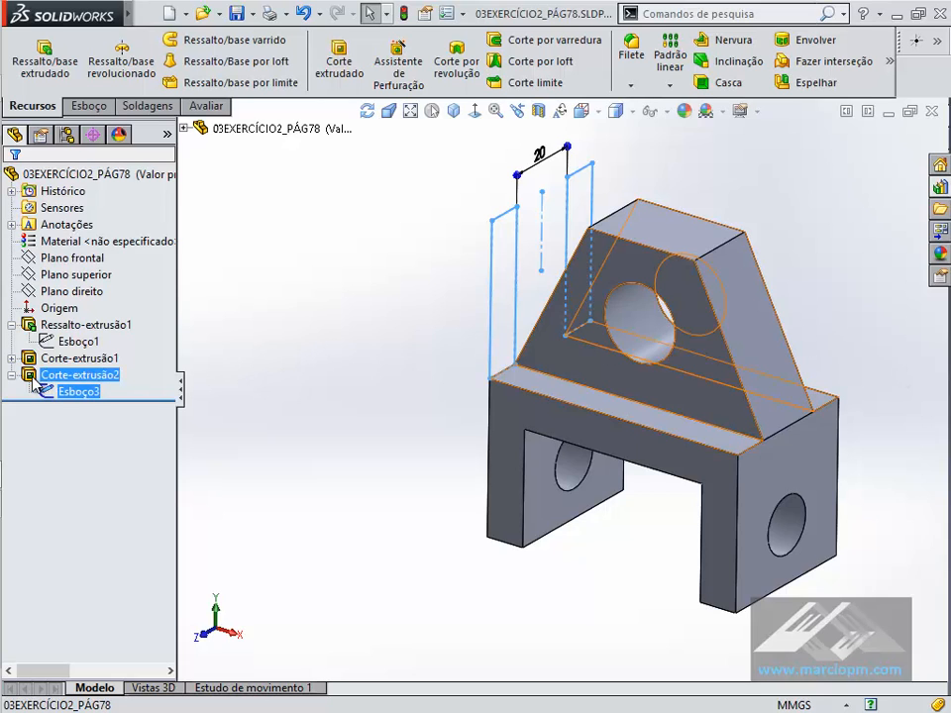
left_click(30, 325)
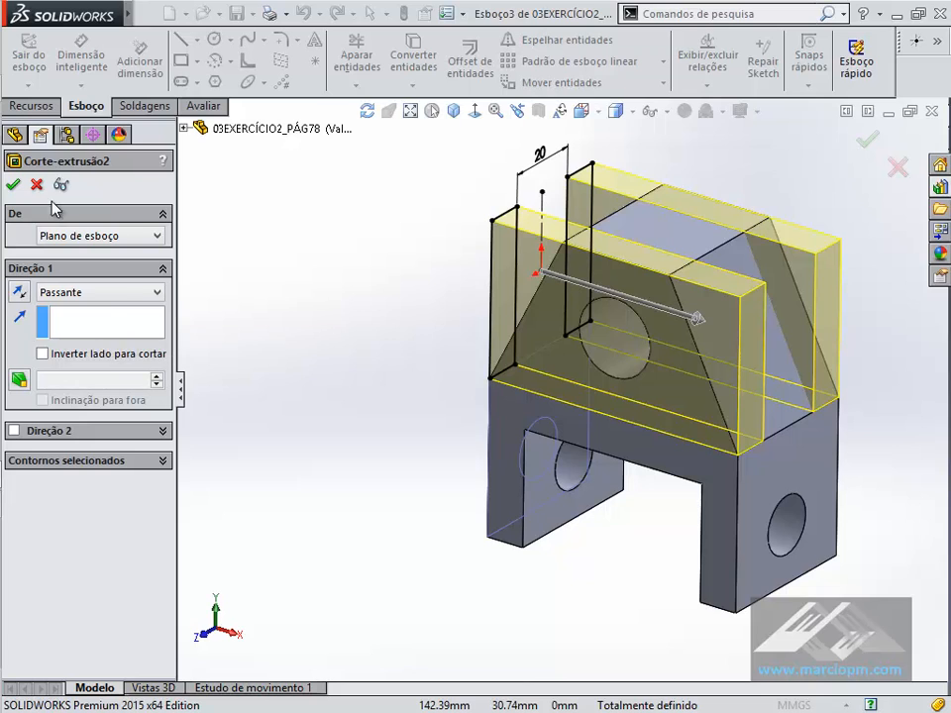
left_click(13, 184)
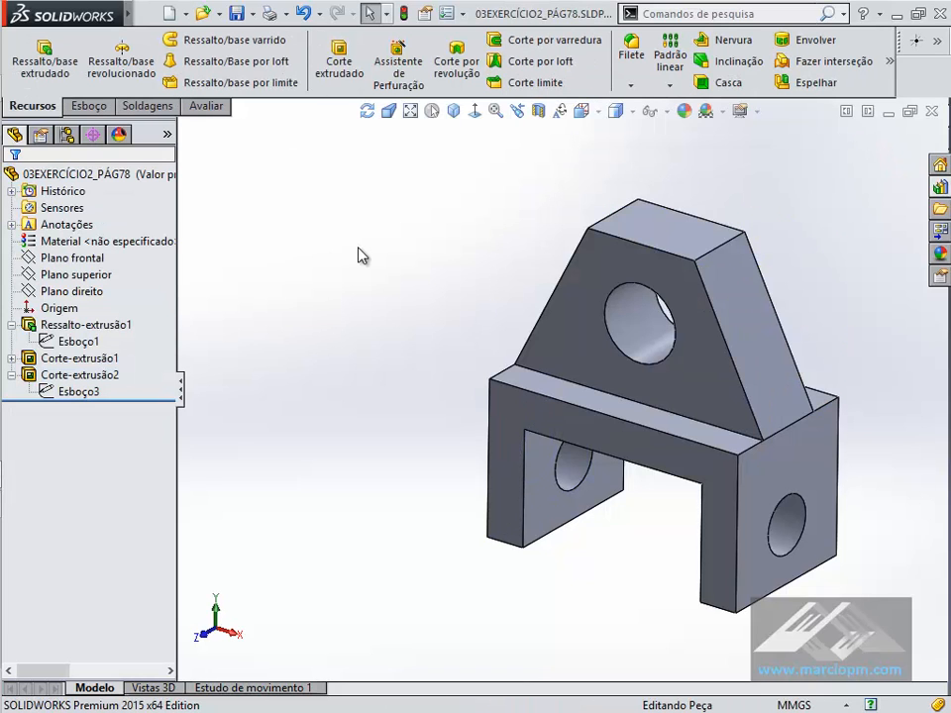
Show the base extrusion's sketch on the model, examine the side-hole and thickness-cut sketches, and hide the base sketch again
middle_click_drag(359, 248, 359, 248)
key("f")
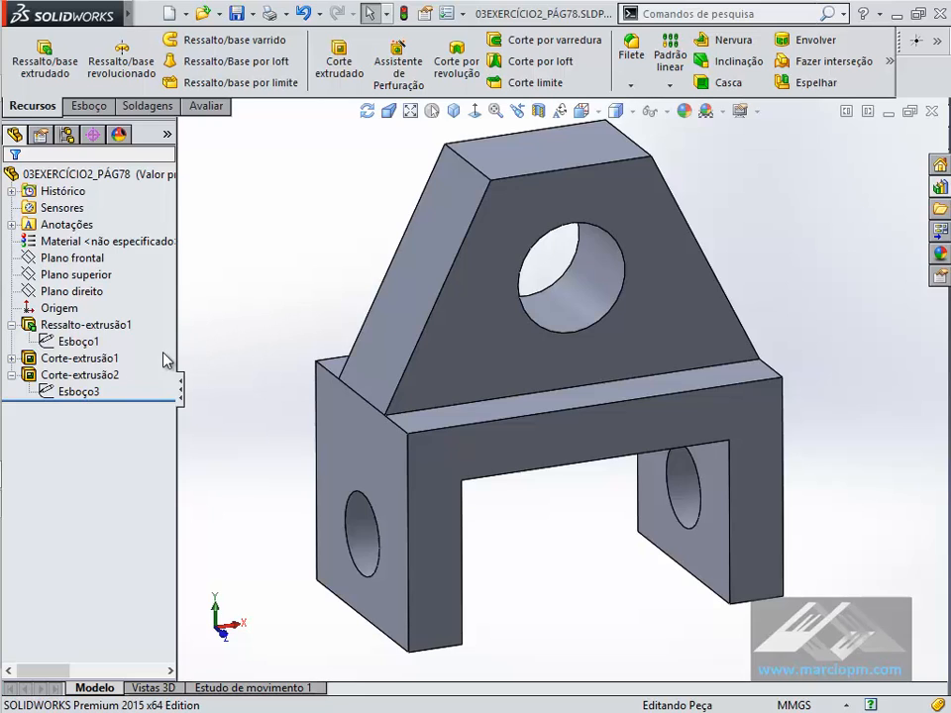
left_click(71, 343)
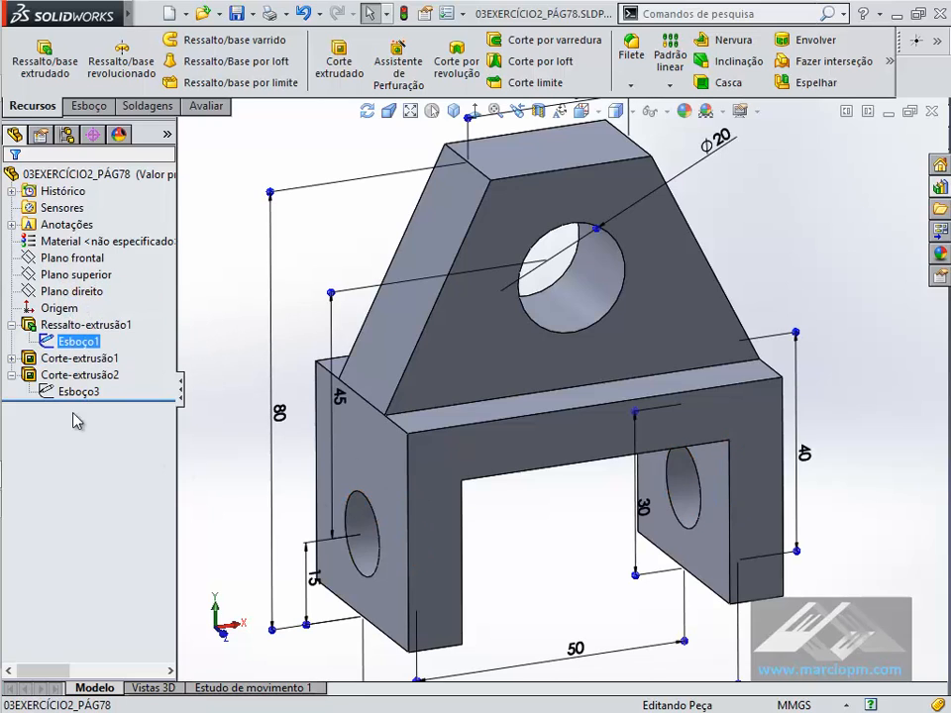
left_click(54, 342)
left_click(79, 313)
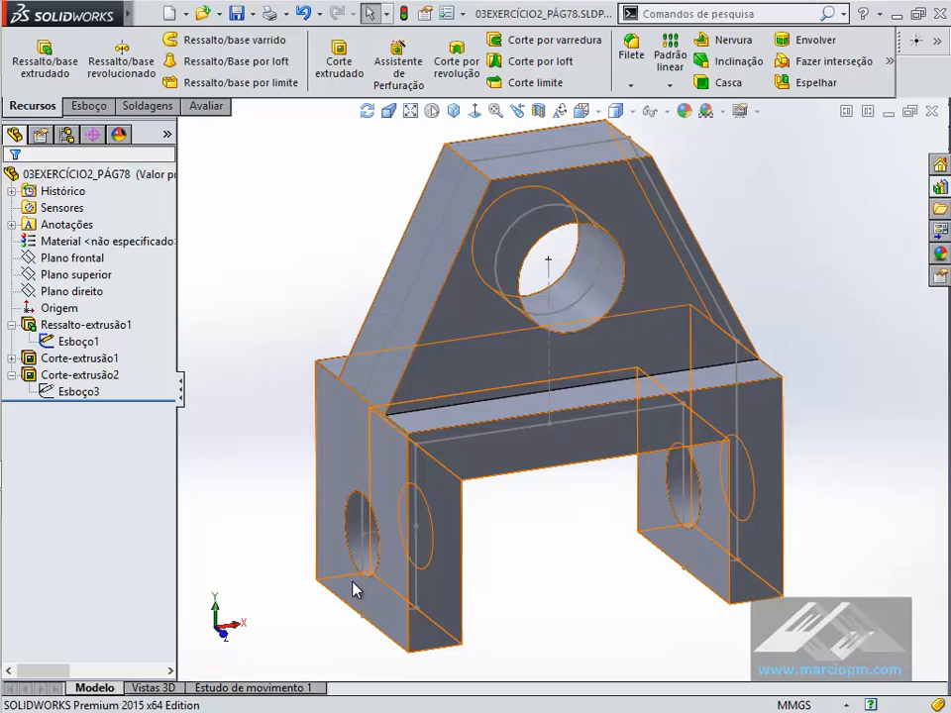
left_click(11, 359)
left_click(77, 375)
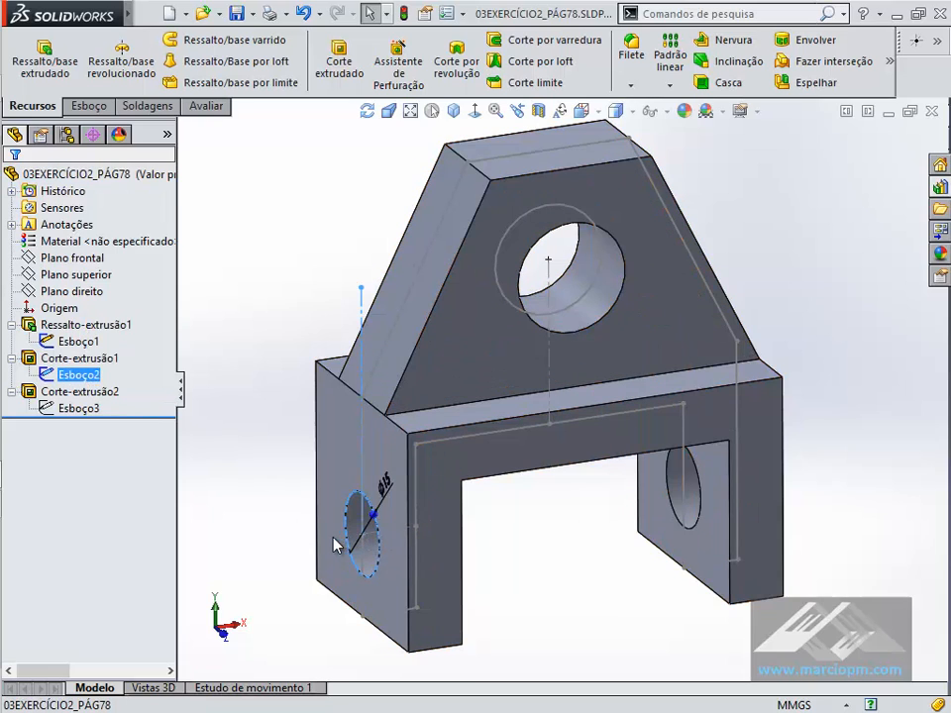
left_click(57, 410)
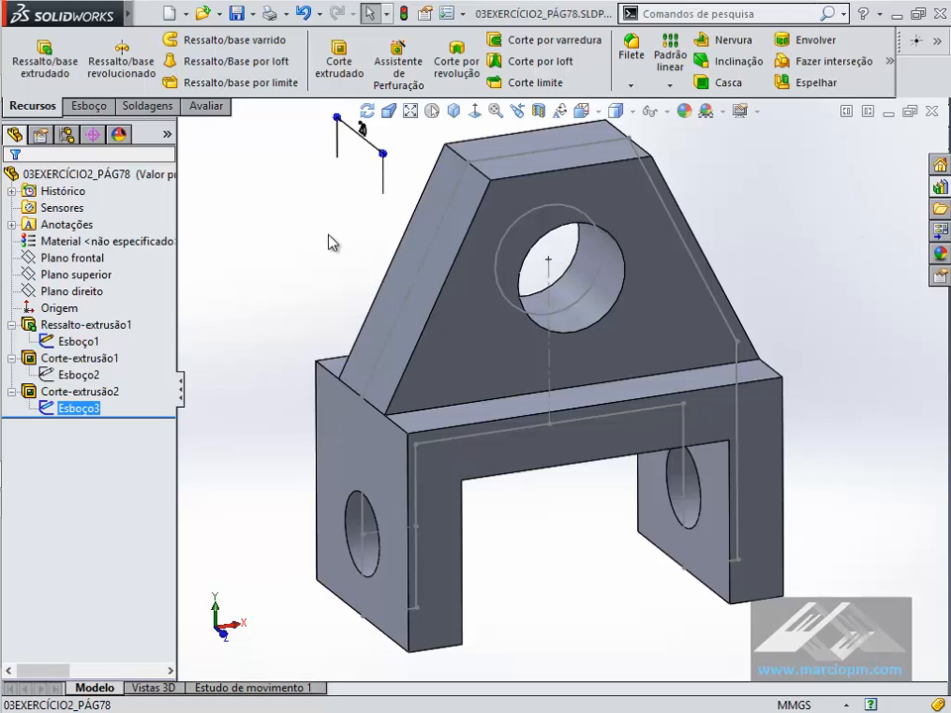
left_click(65, 341)
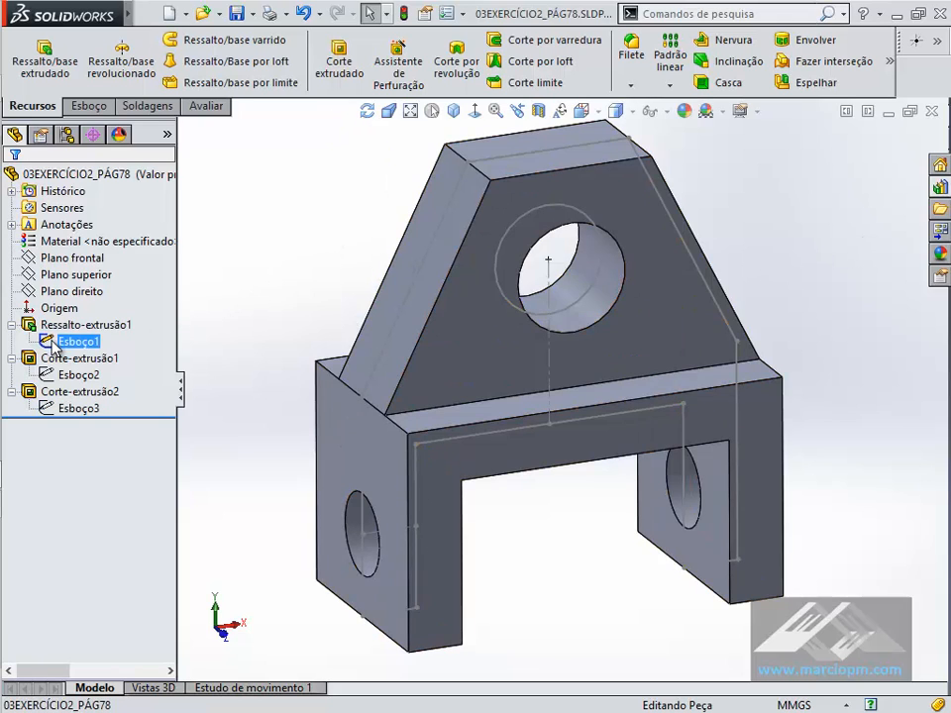
left_click(65, 312)
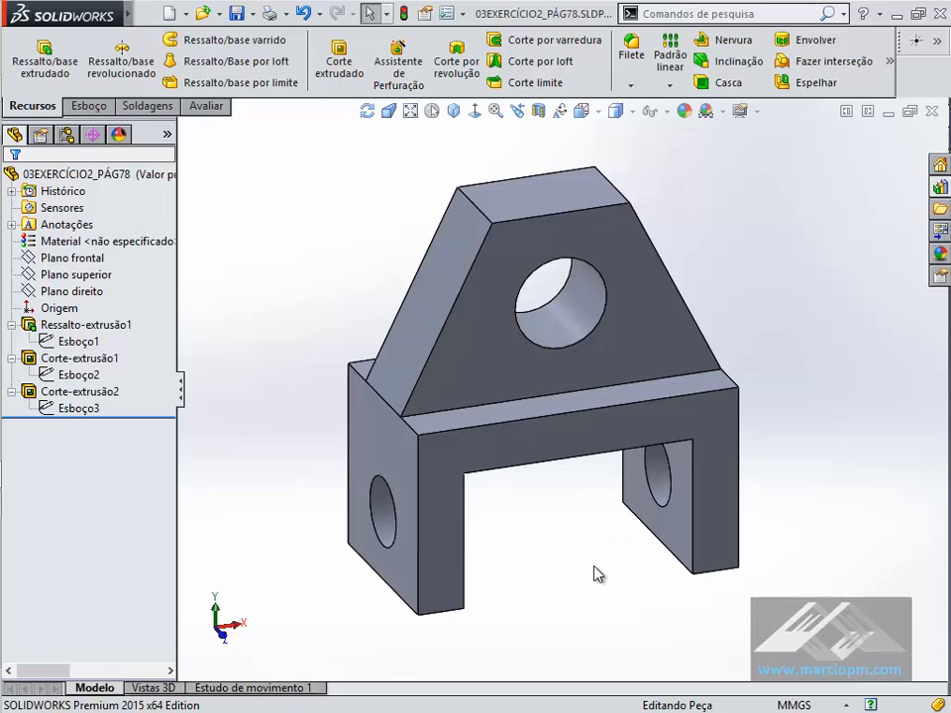
Display the dimensions of the thickness cut and the base extrusion, and compare them with the exercise drawing in PDF-XChange Viewer
left_click(503, 402)
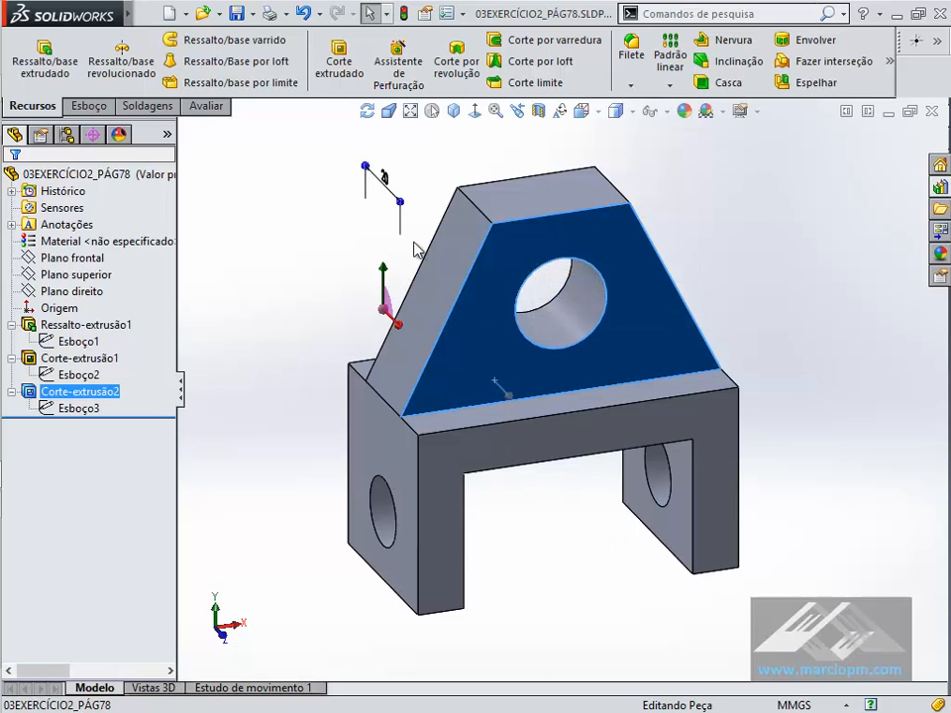
key("alt+Tab")
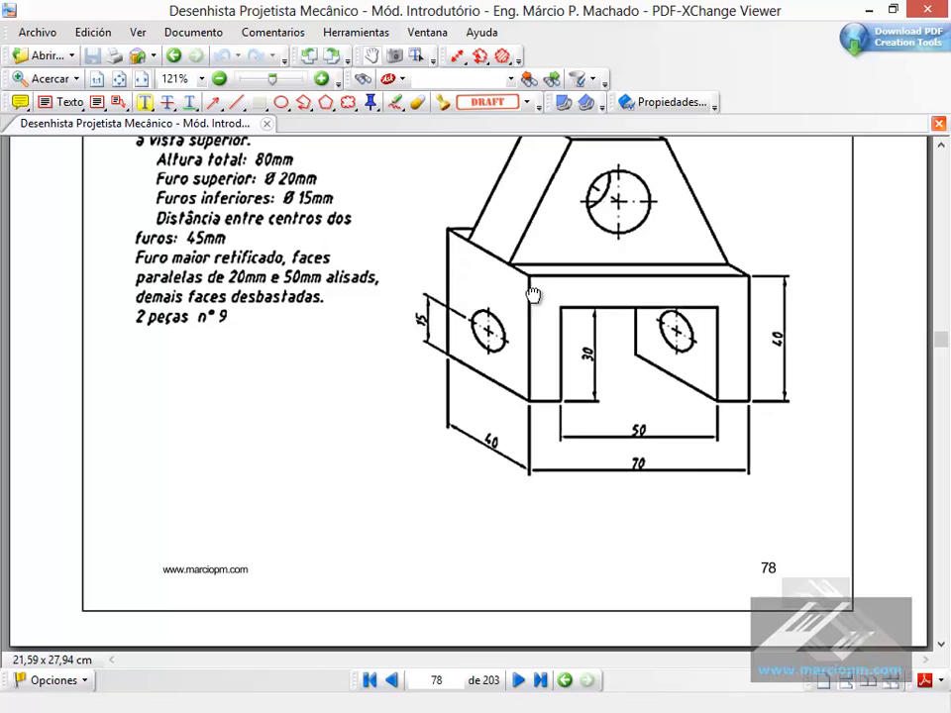
left_click_drag(533, 295, 502, 419)
key("alt+Tab")
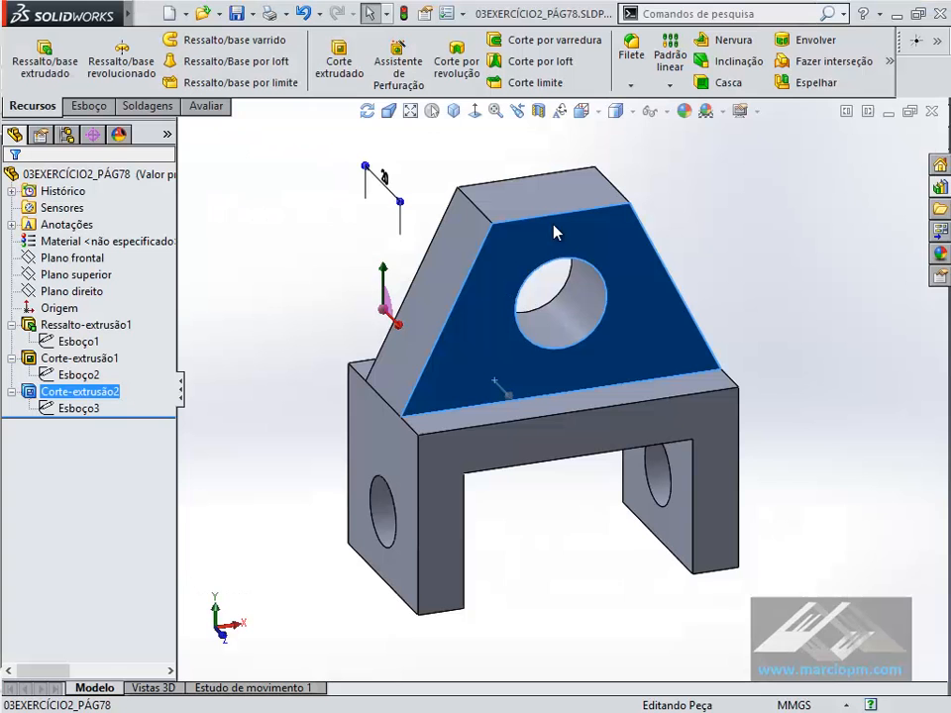
double_click(618, 437)
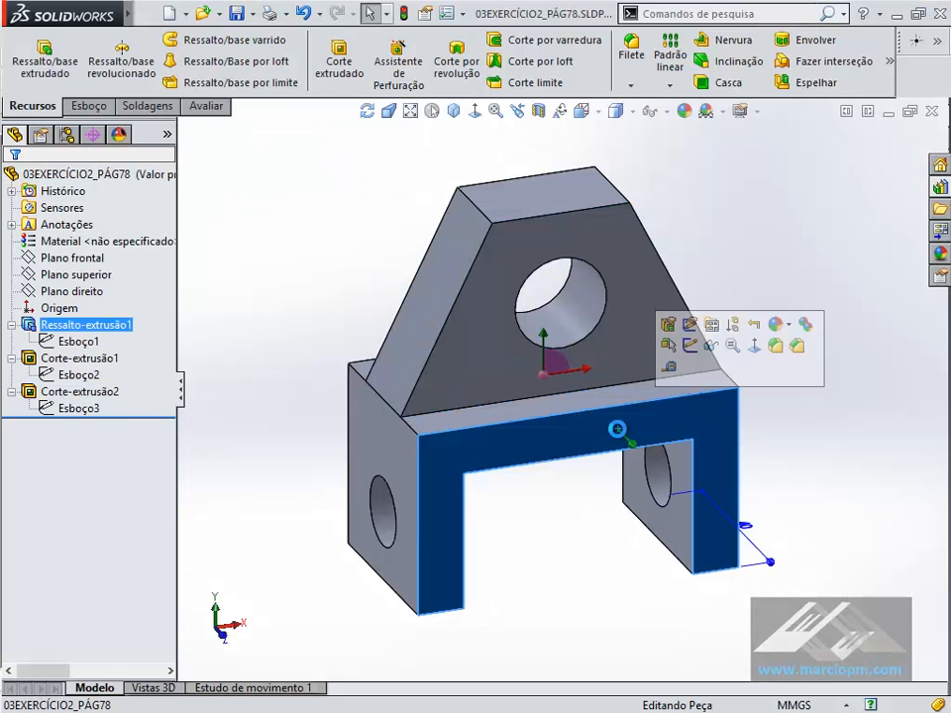
scroll(460, 406, "up", 2)
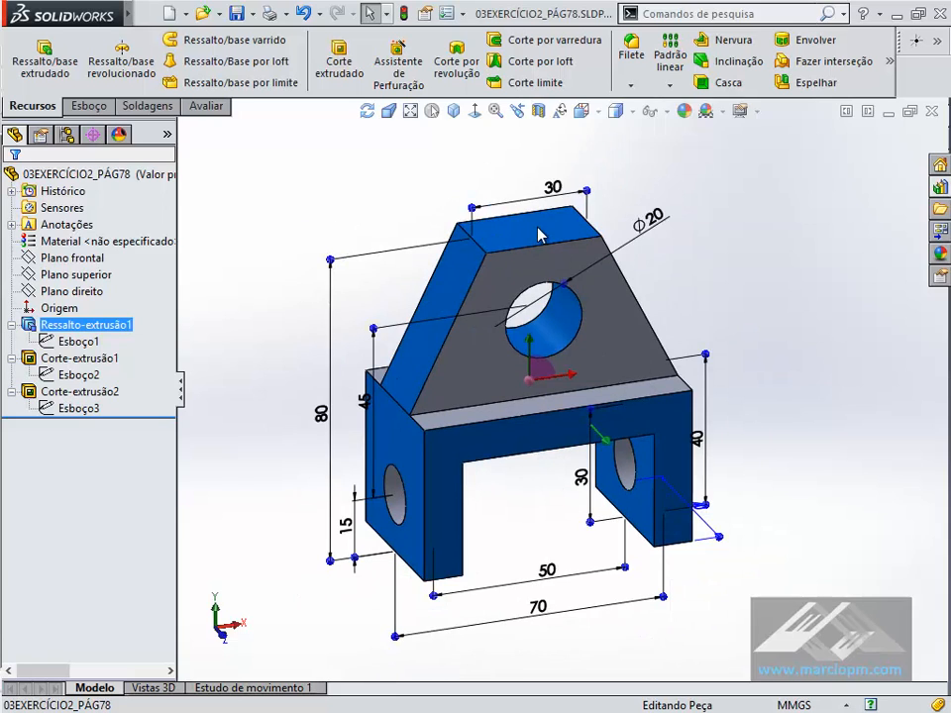
key("alt+Tab")
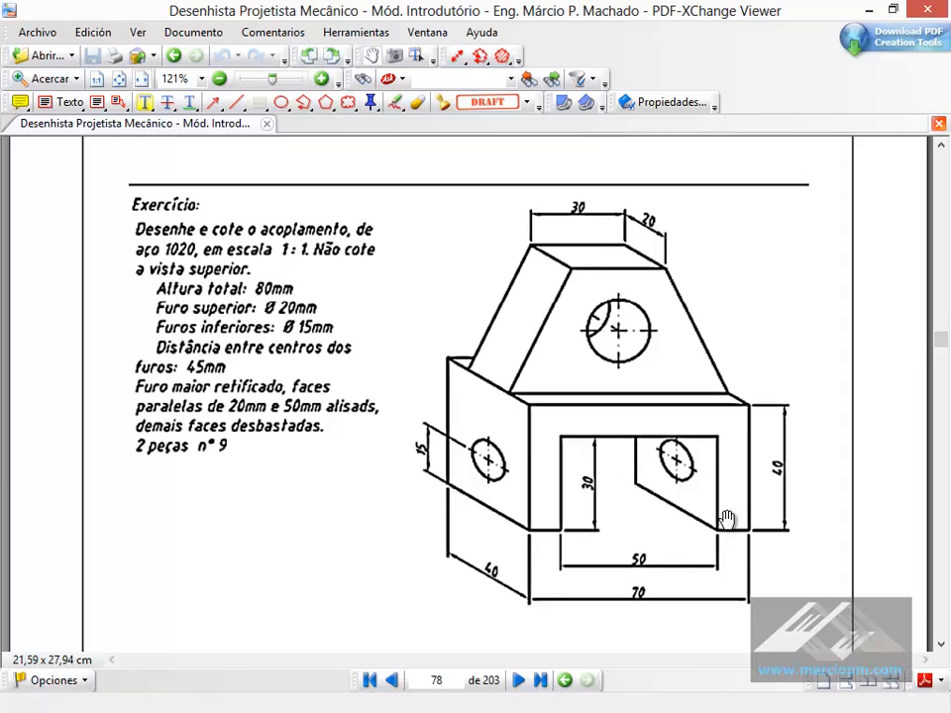
key("alt+Tab")
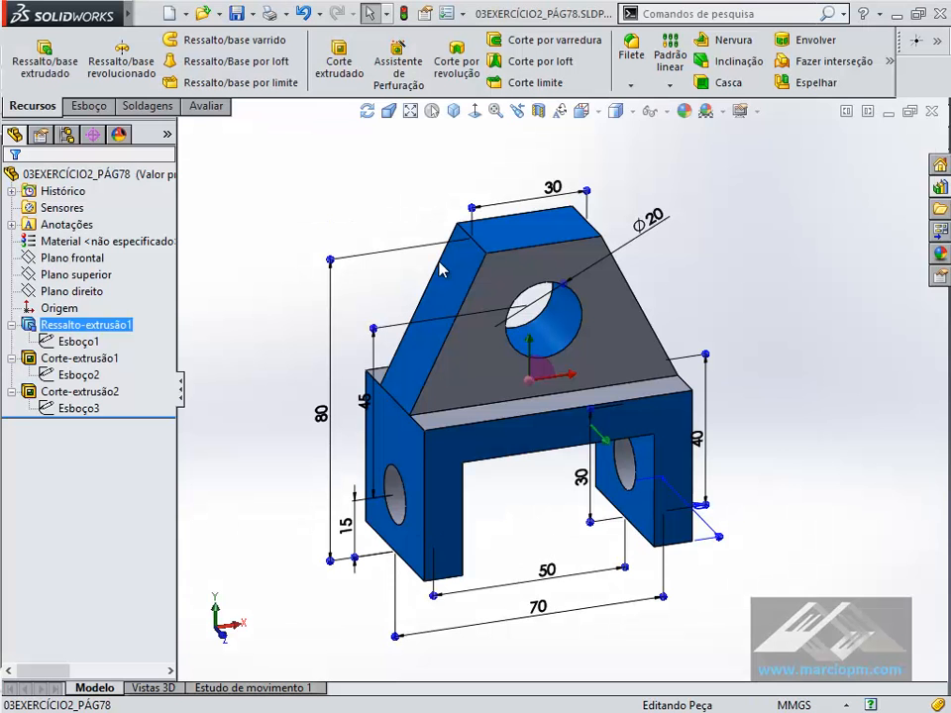
Clear the feature selection and set the finished coupling to the isometric view
left_click(798, 299)
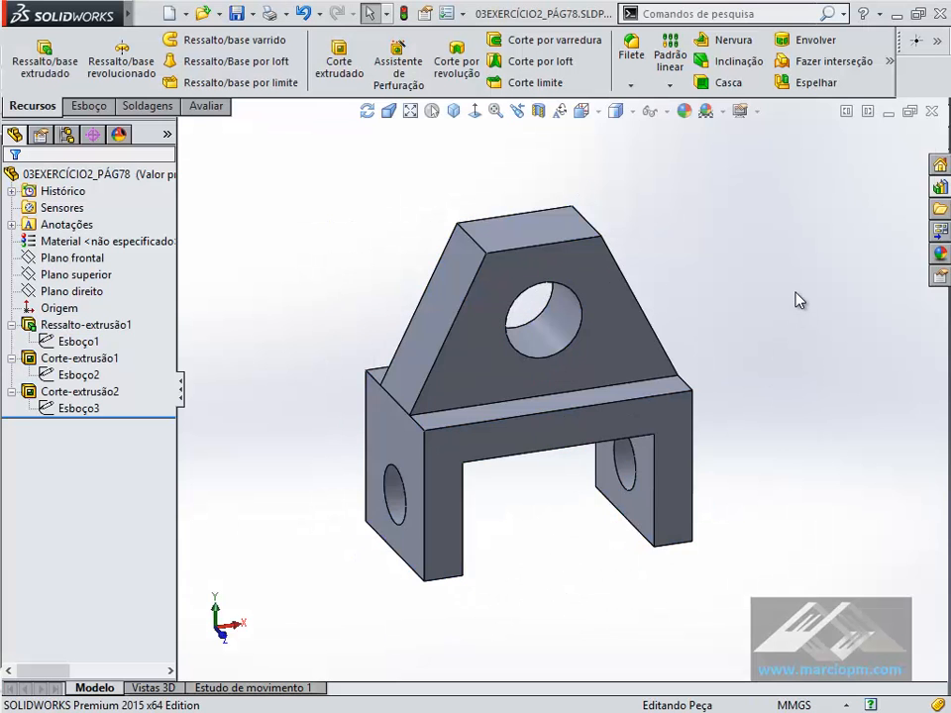
middle_click_drag(795, 294, 795, 293)
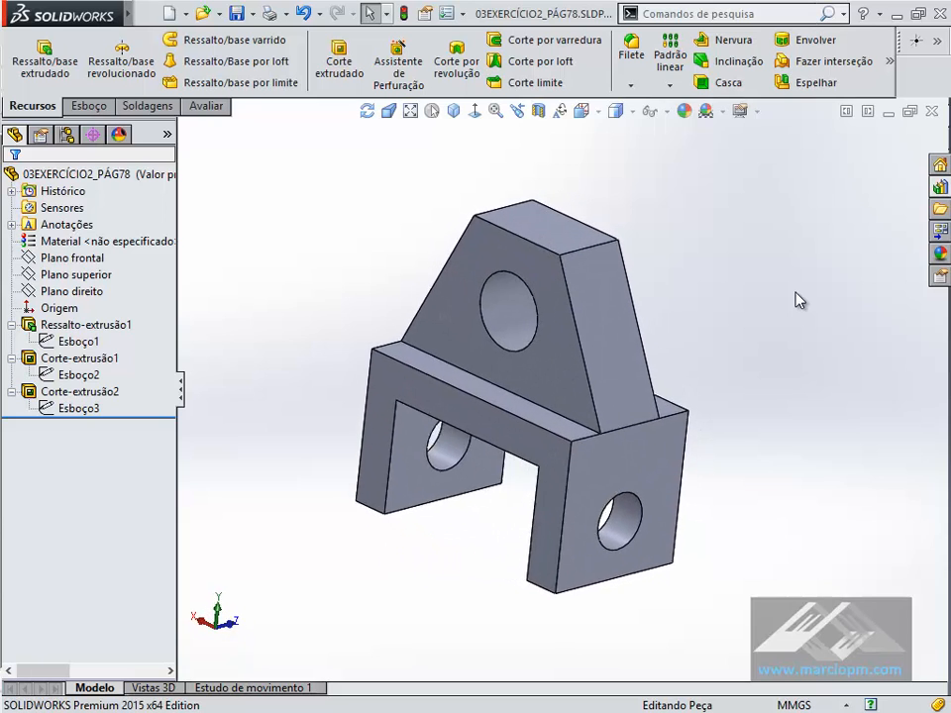
left_click(453, 112)
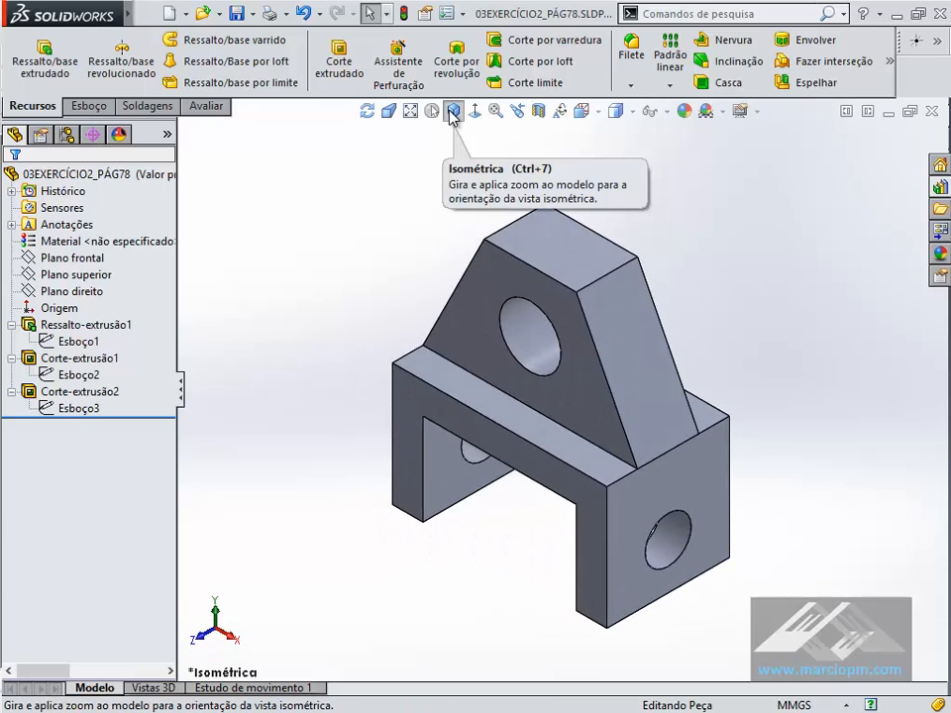